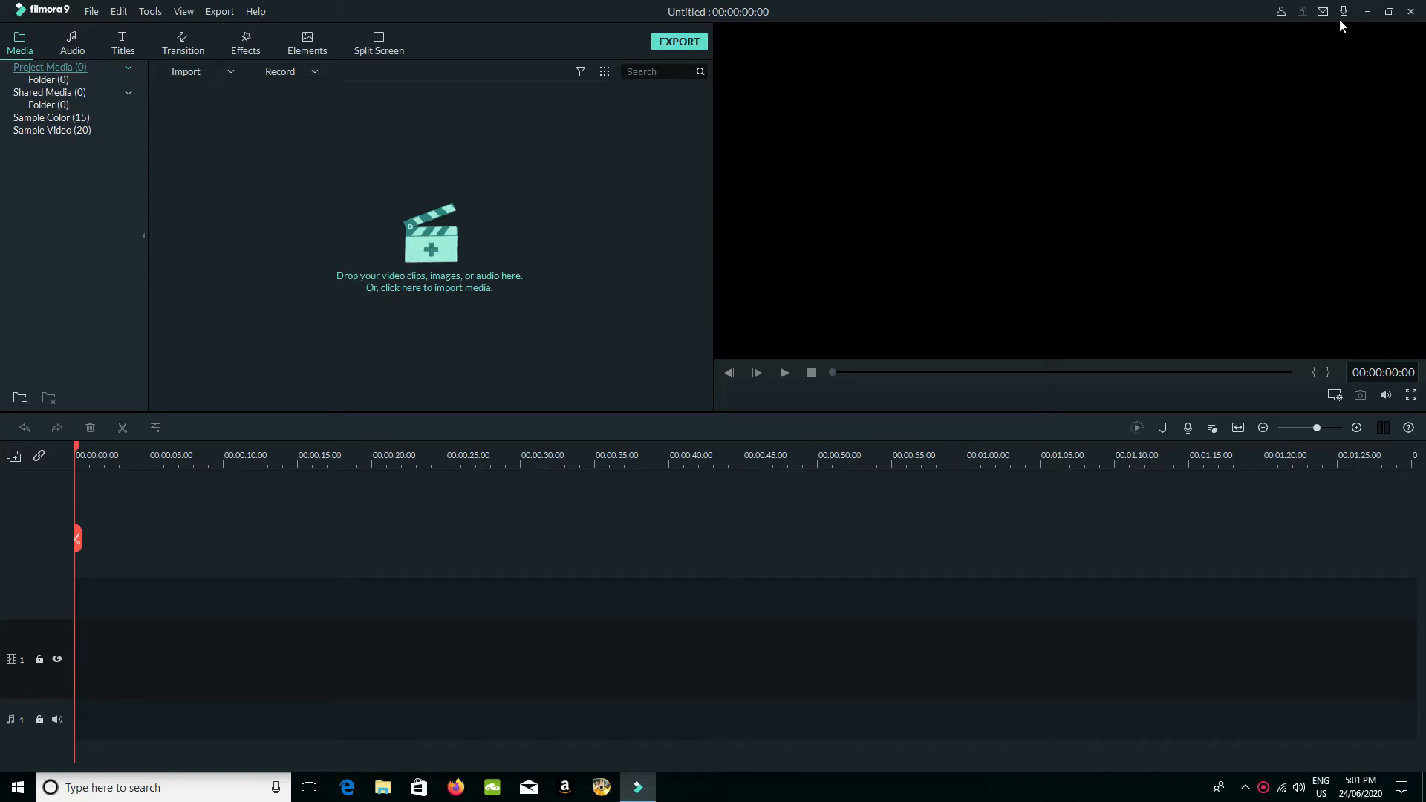
# Reduce the editor to a smaller window and open the desktop folder Saint Anne's Reel beside it.
pyautogui.click(1387, 12)
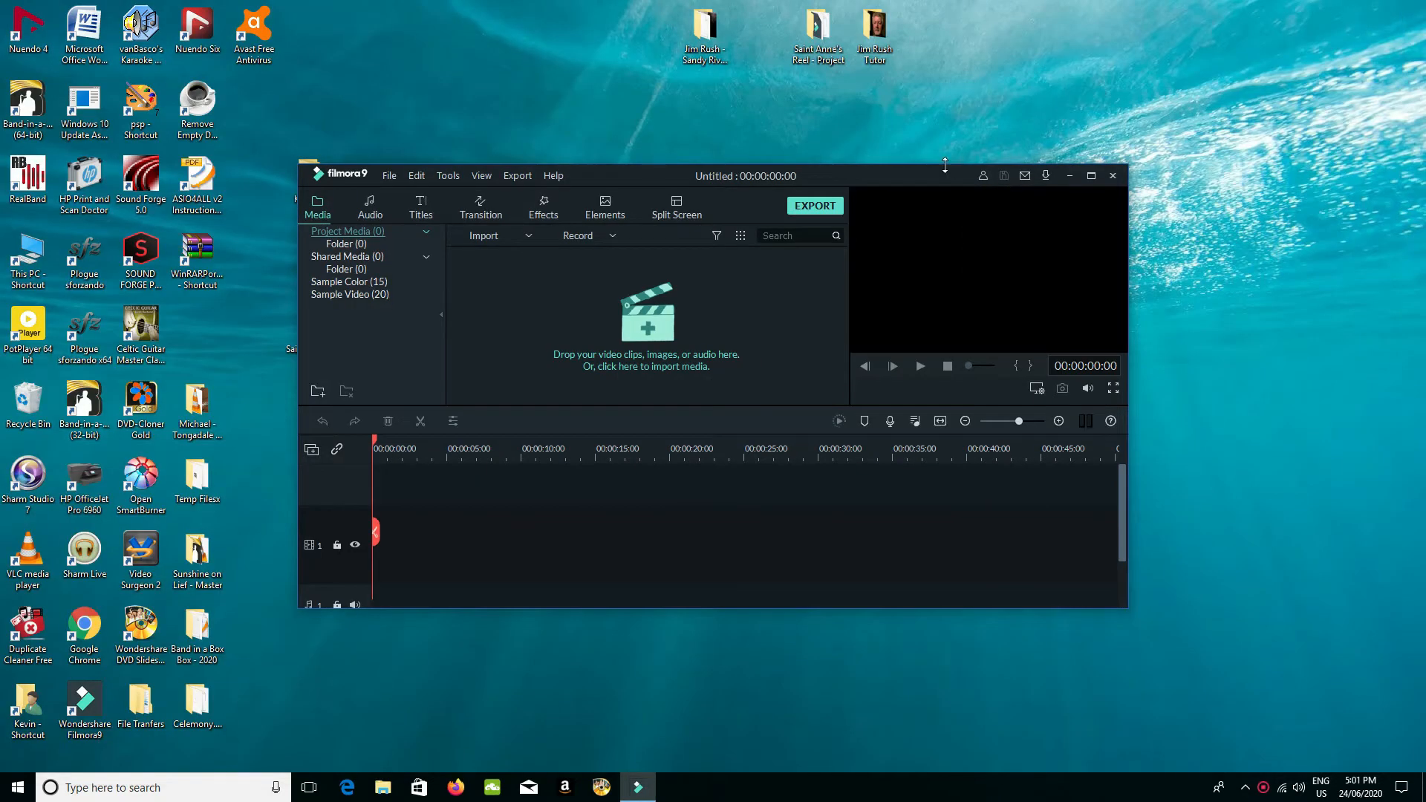
pyautogui.moveTo(937, 174); pyautogui.dragTo(1126, 82)
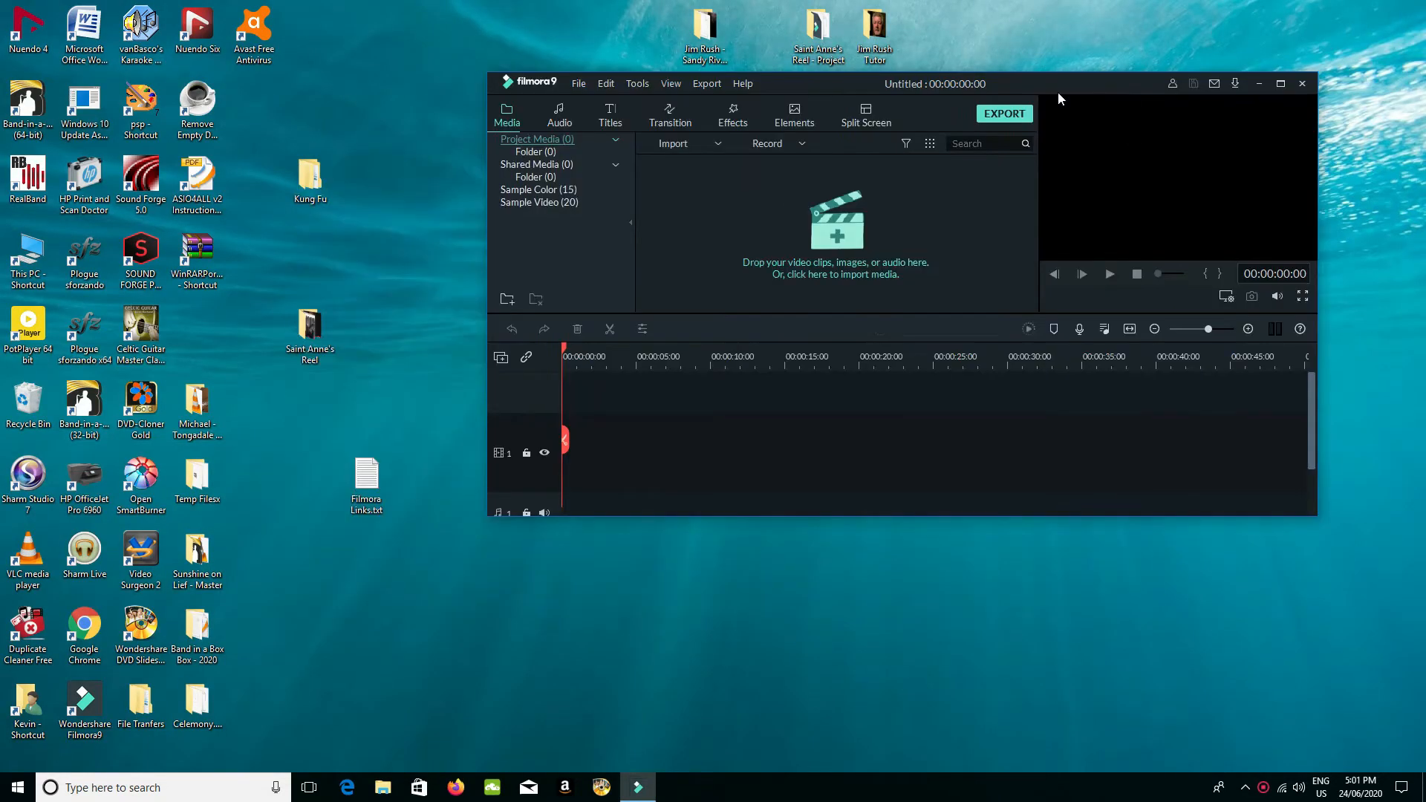
pyautogui.doubleClick(315, 337)
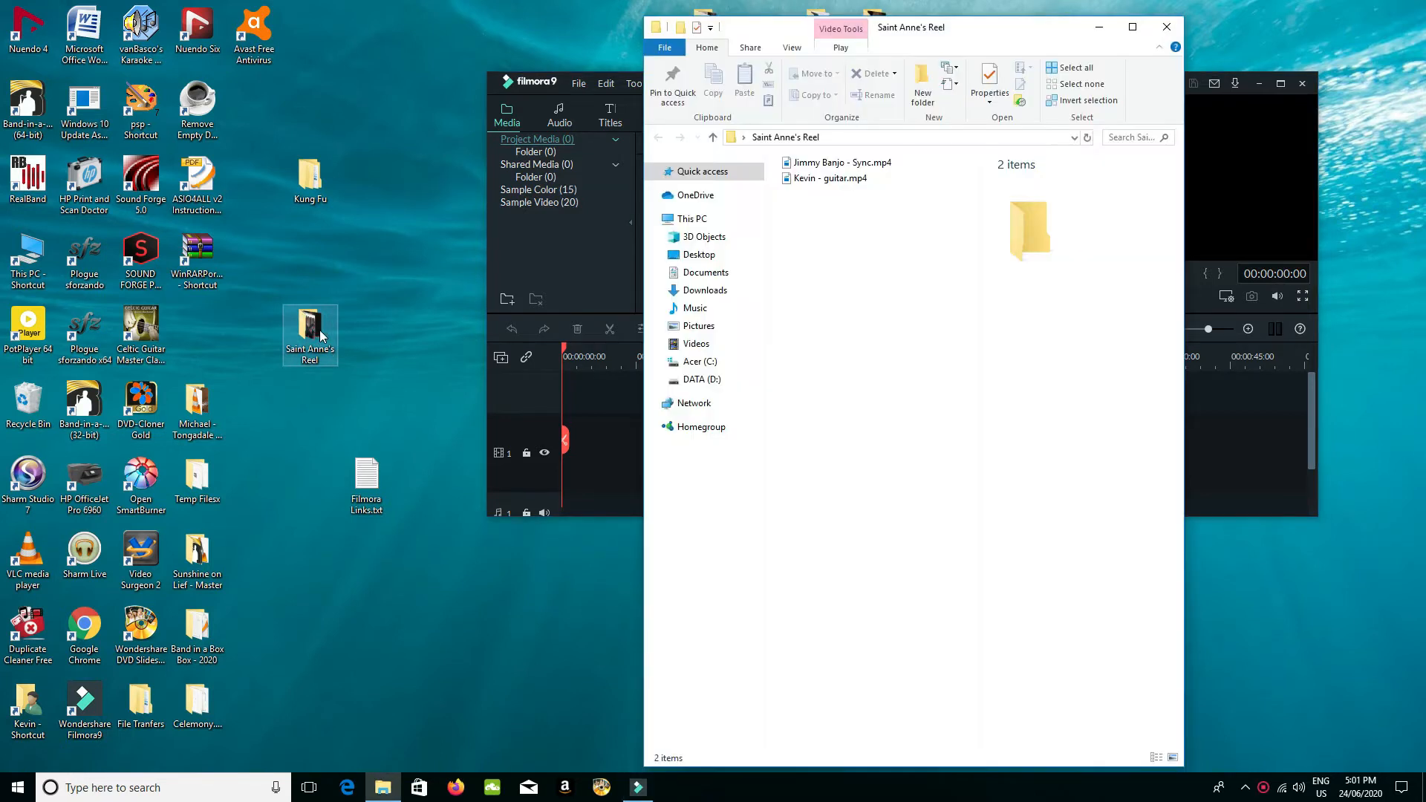
pyautogui.moveTo(976, 16); pyautogui.dragTo(260, 3)
pyautogui.doubleClick(1050, 24)
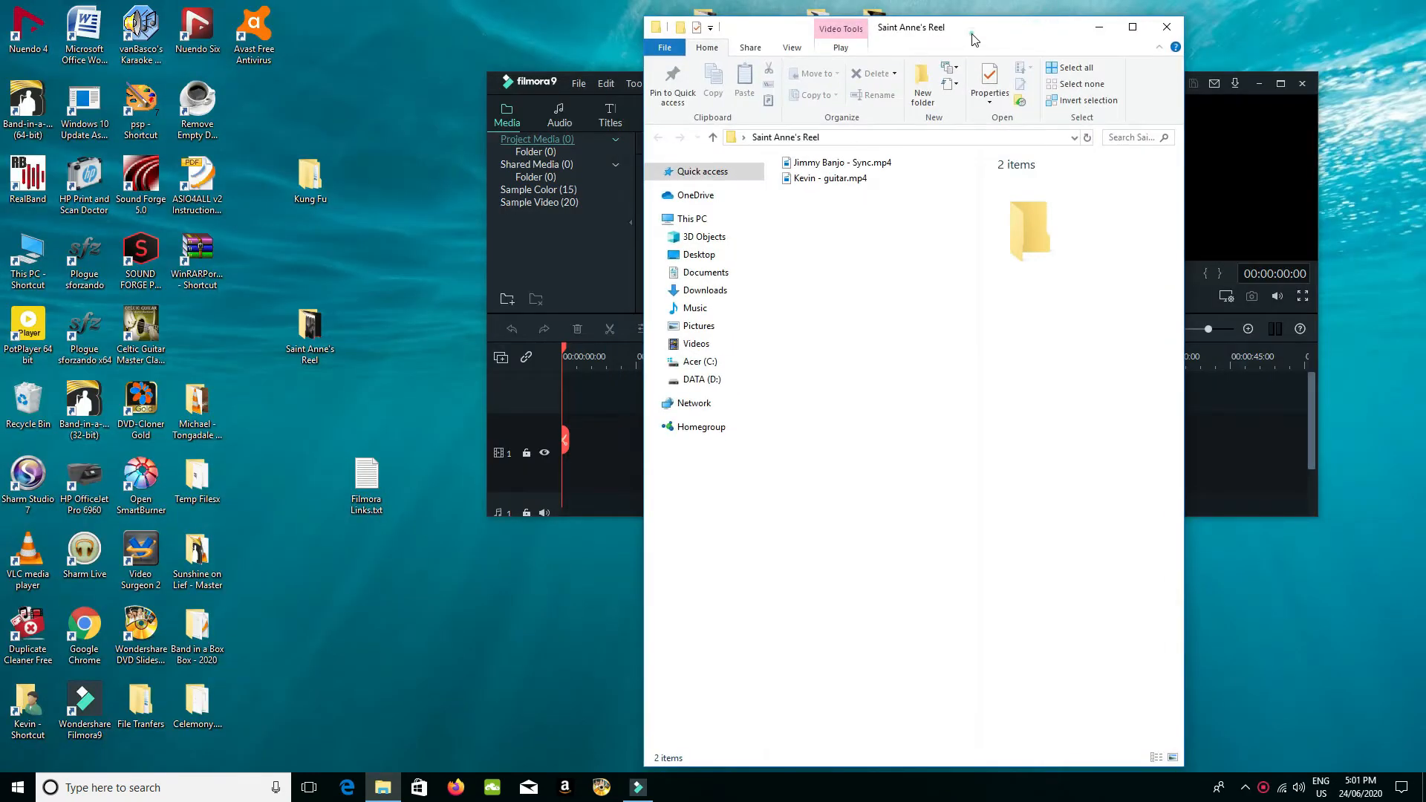
pyautogui.moveTo(974, 39); pyautogui.dragTo(342, 34)
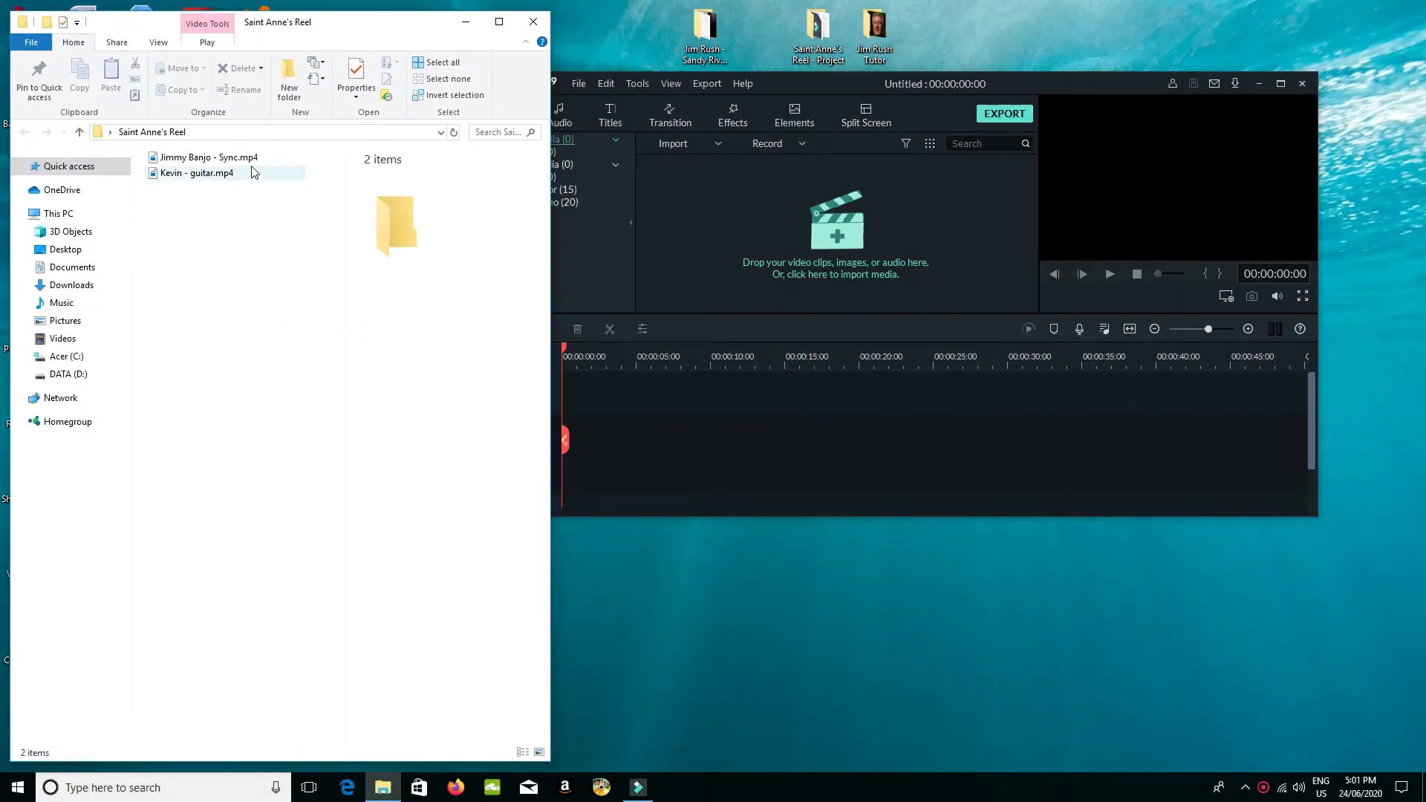
# Import the guitar MP4 from the open folder into the project media, and return the editor to full screen.
pyautogui.moveTo(248, 158); pyautogui.dragTo(730, 234)
pyautogui.doubleClick(851, 230)
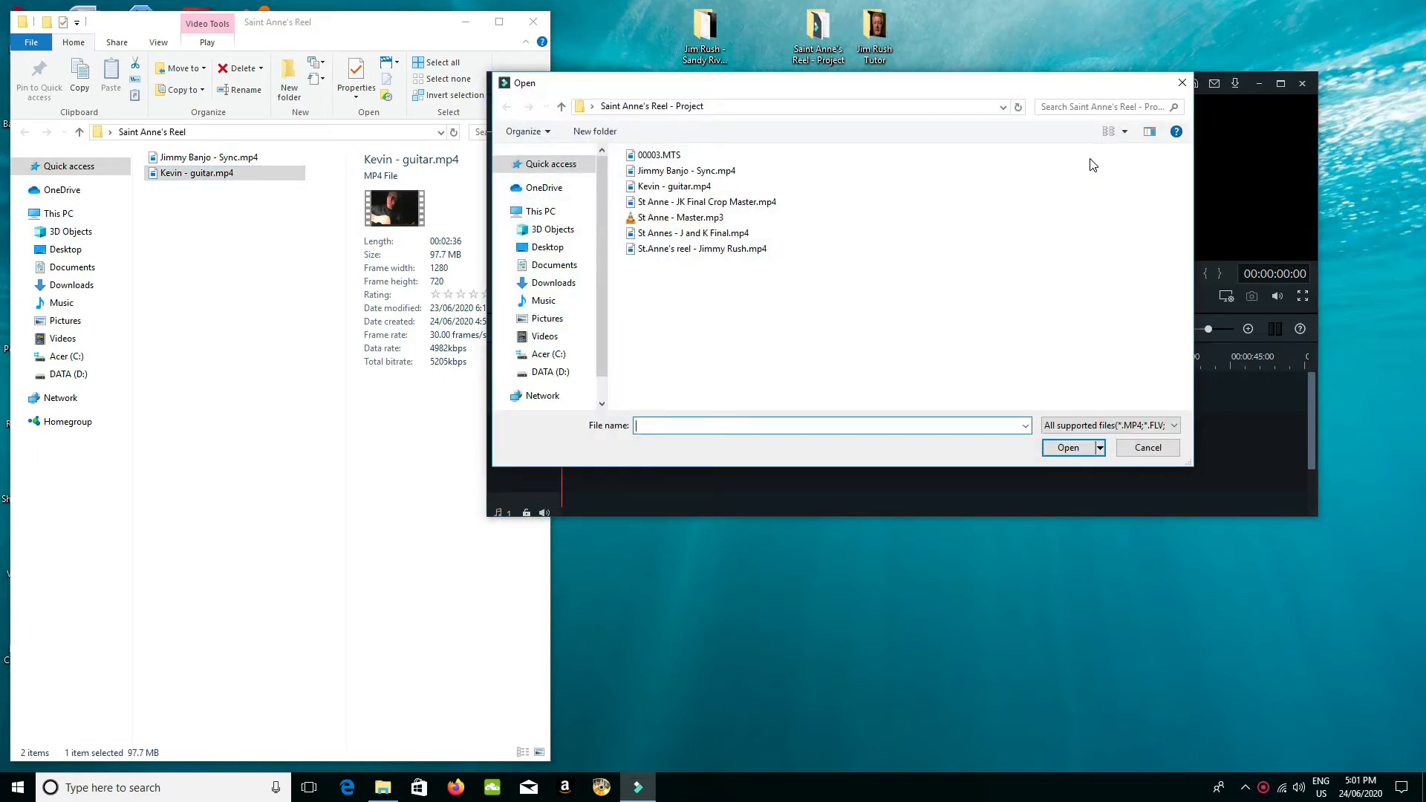
pyautogui.click(1182, 82)
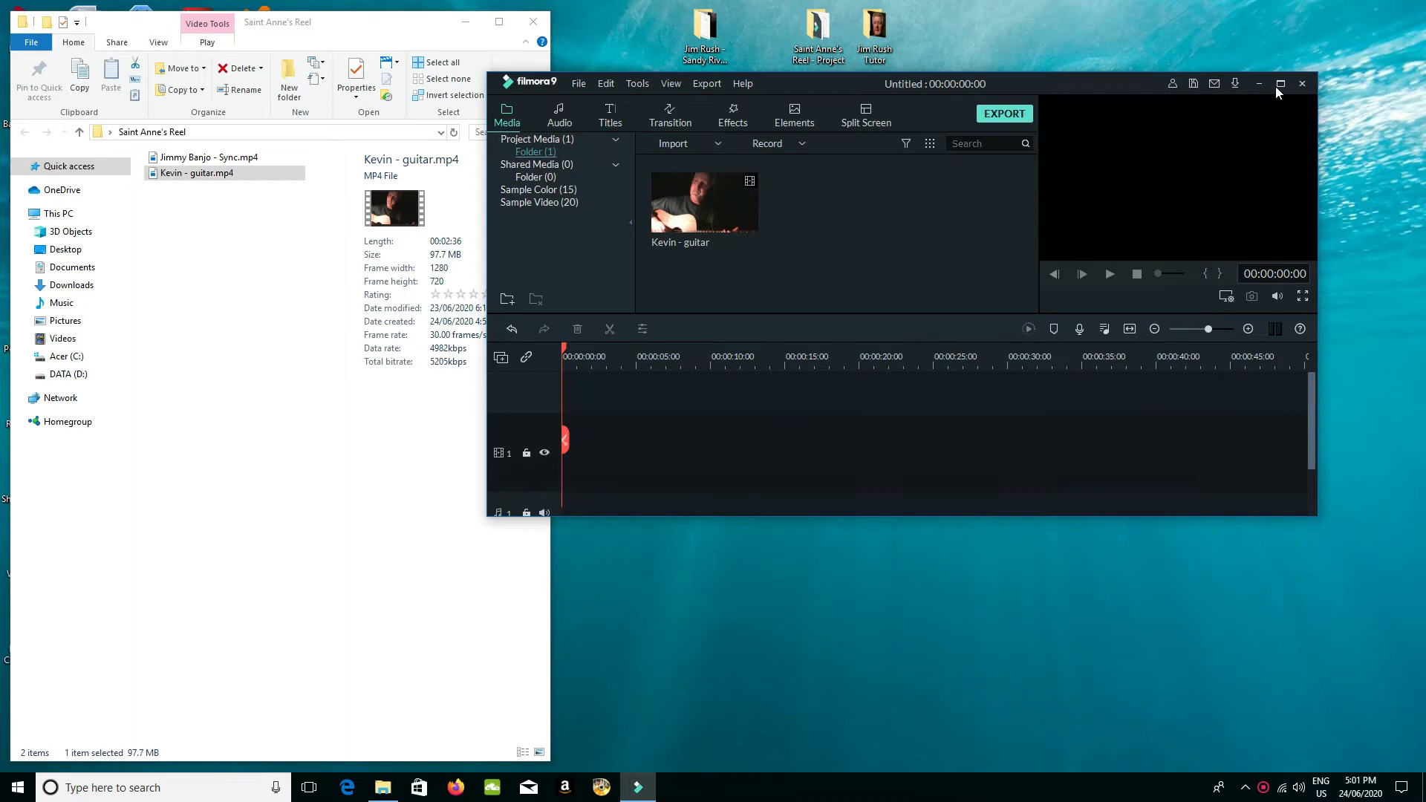
pyautogui.click(1279, 84)
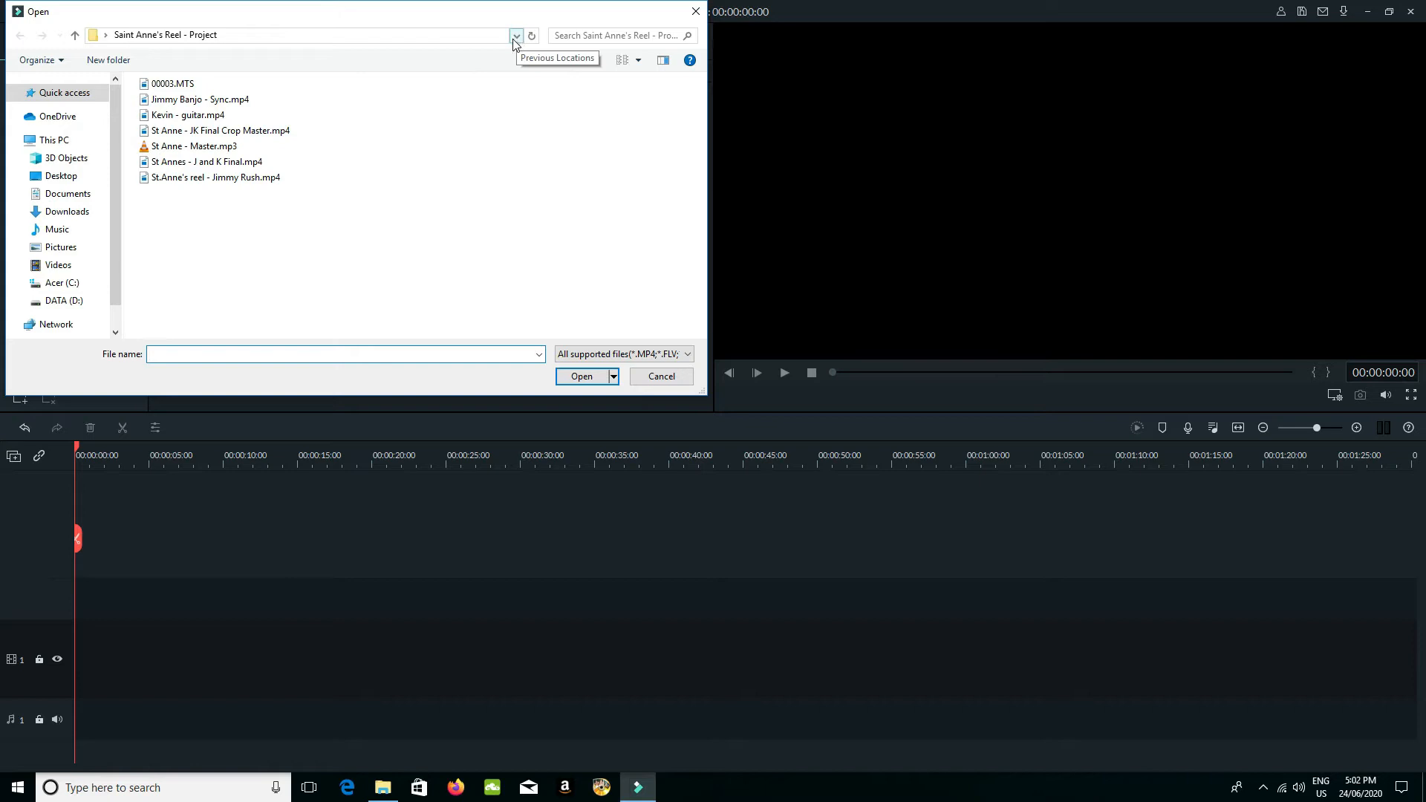
# Import the banjo sync MP4 from the desktop folder Saint Anne's Reel into the project media.
pyautogui.click(61, 175)
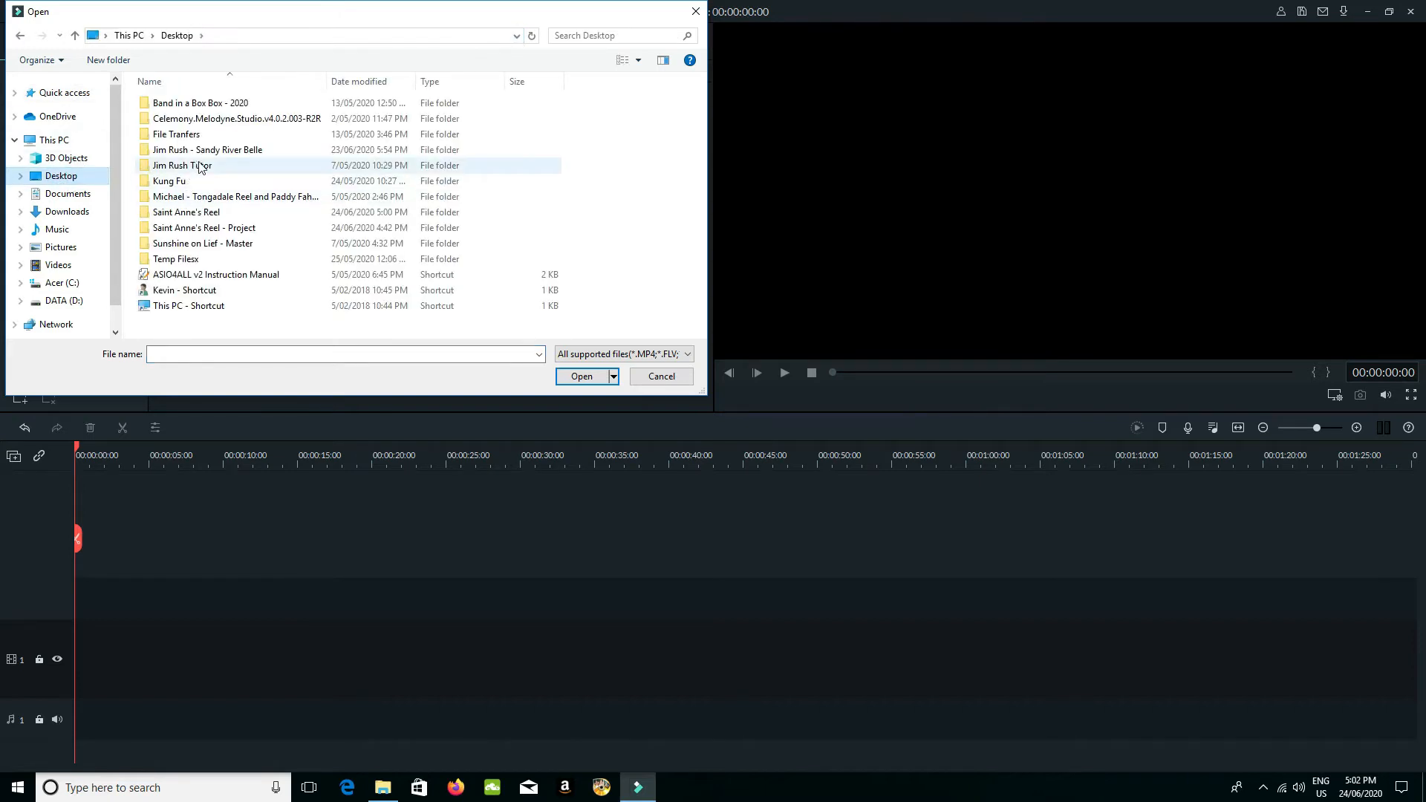
pyautogui.click(195, 214)
pyautogui.doubleClick(195, 215)
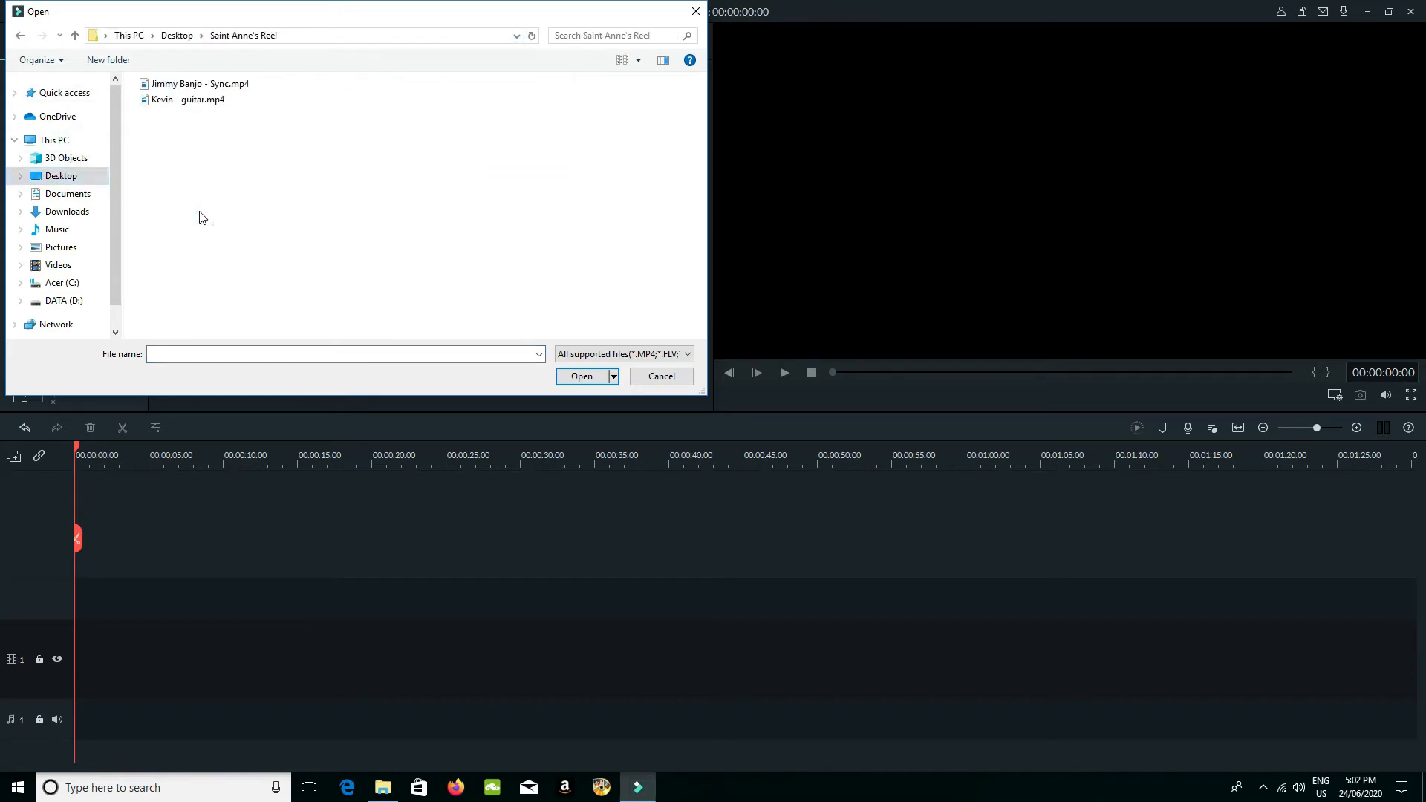
pyautogui.moveTo(306, 18); pyautogui.dragTo(732, 134)
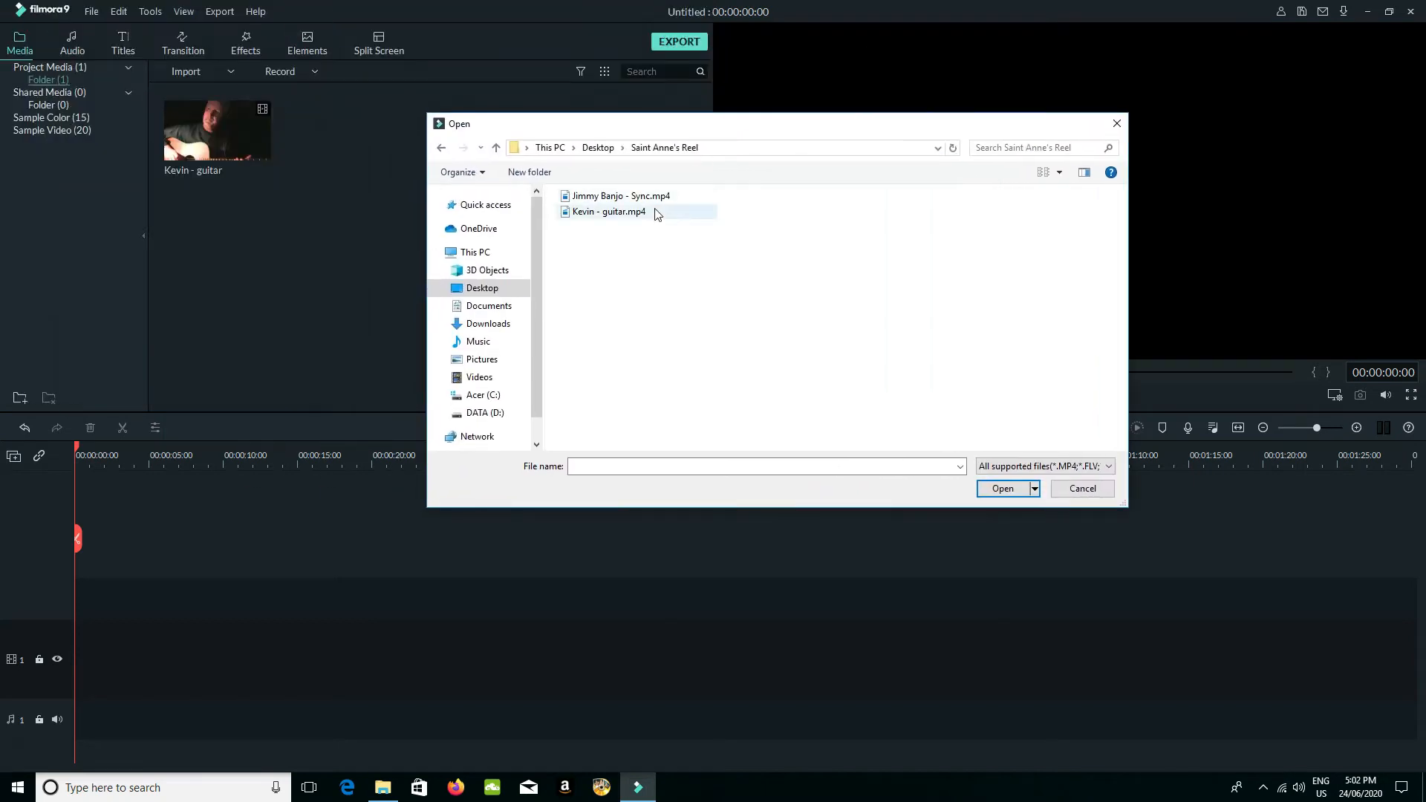
pyautogui.click(615, 196)
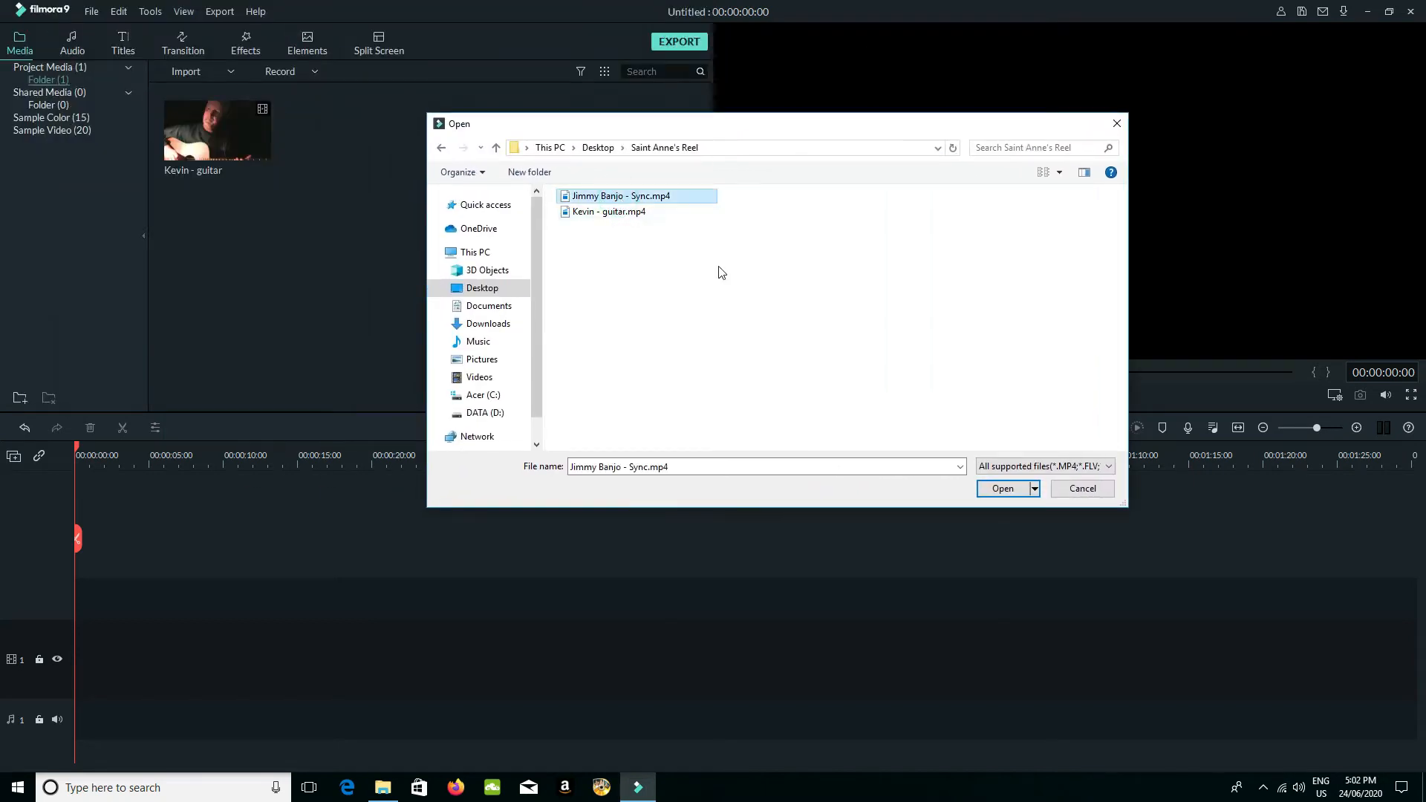
pyautogui.click(1002, 488)
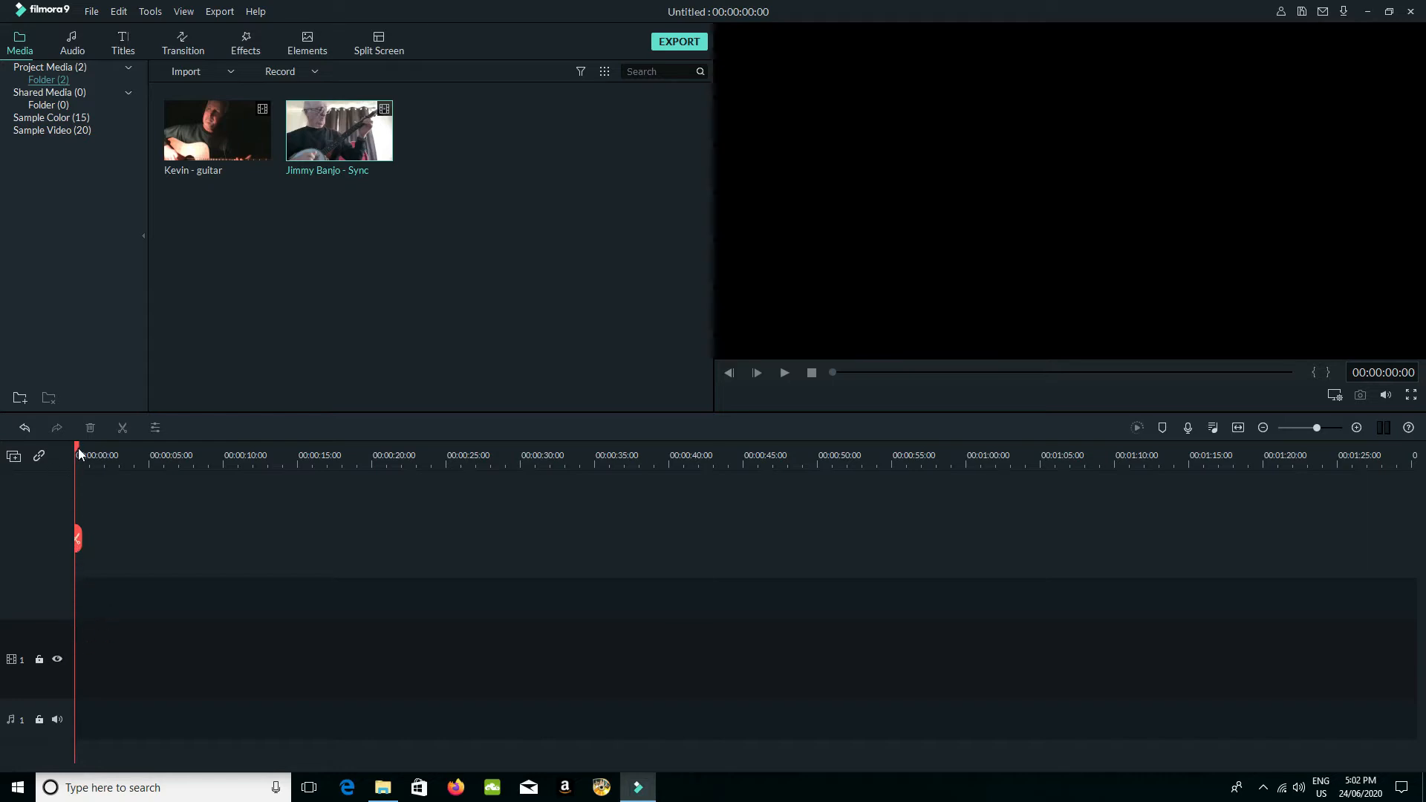
# Add the banjo clip to video track 1 at the timeline's start, matching the project settings to 1280 x 720 30fps.
pyautogui.moveTo(74, 452)
pyautogui.mouseDown()
pyautogui.moveTo(133, 454)
pyautogui.moveTo(61, 446)
pyautogui.mouseUp()
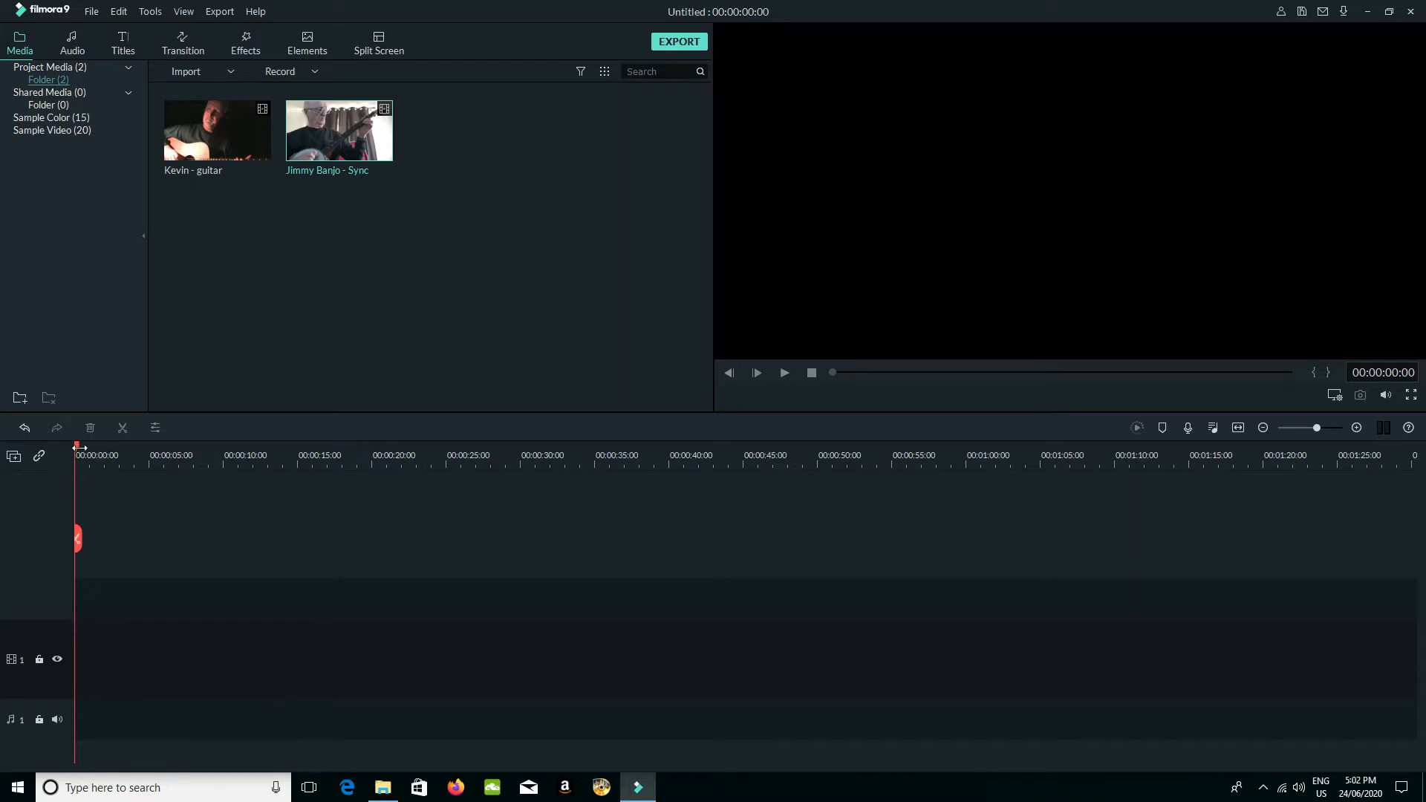
pyautogui.moveTo(340, 149)
pyautogui.click(339, 131)
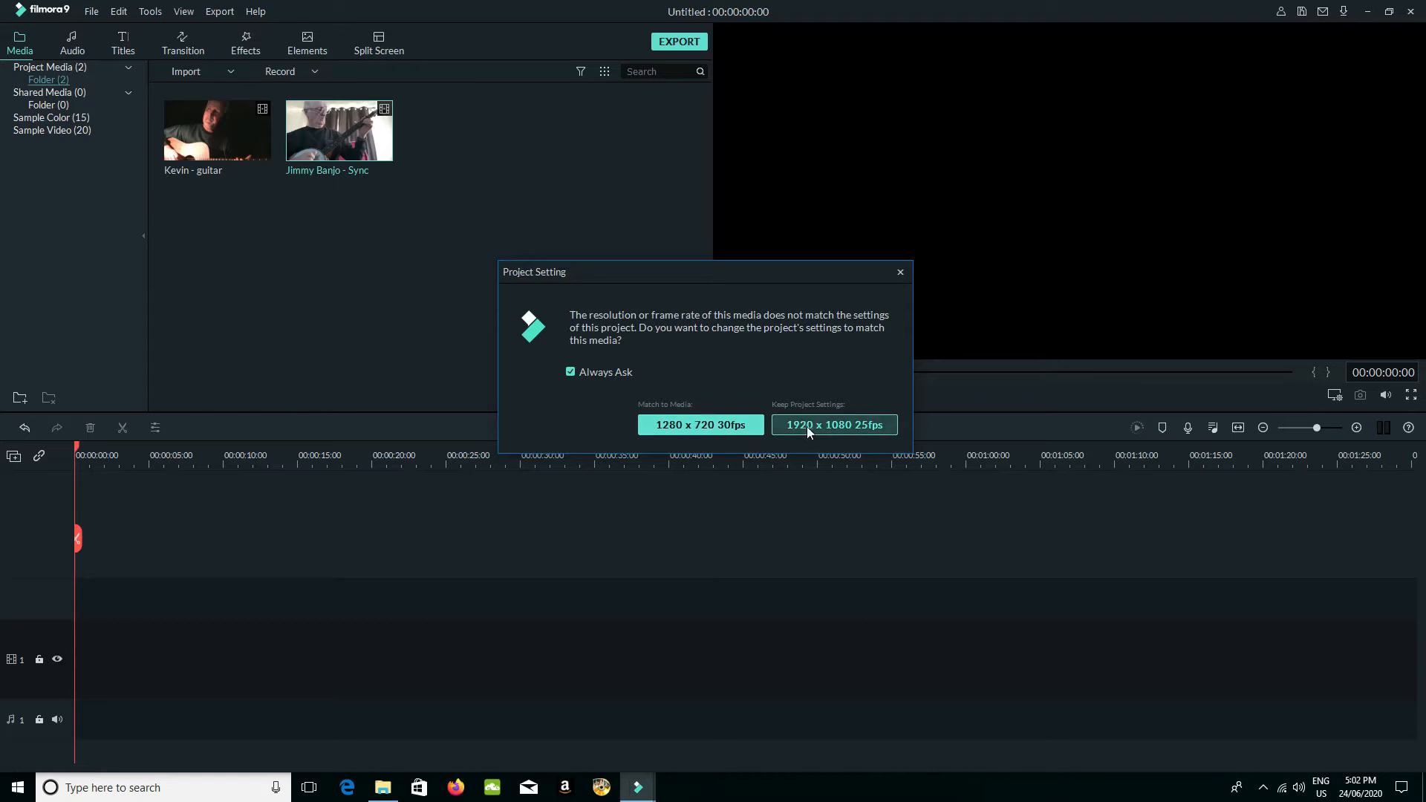
pyautogui.click(705, 425)
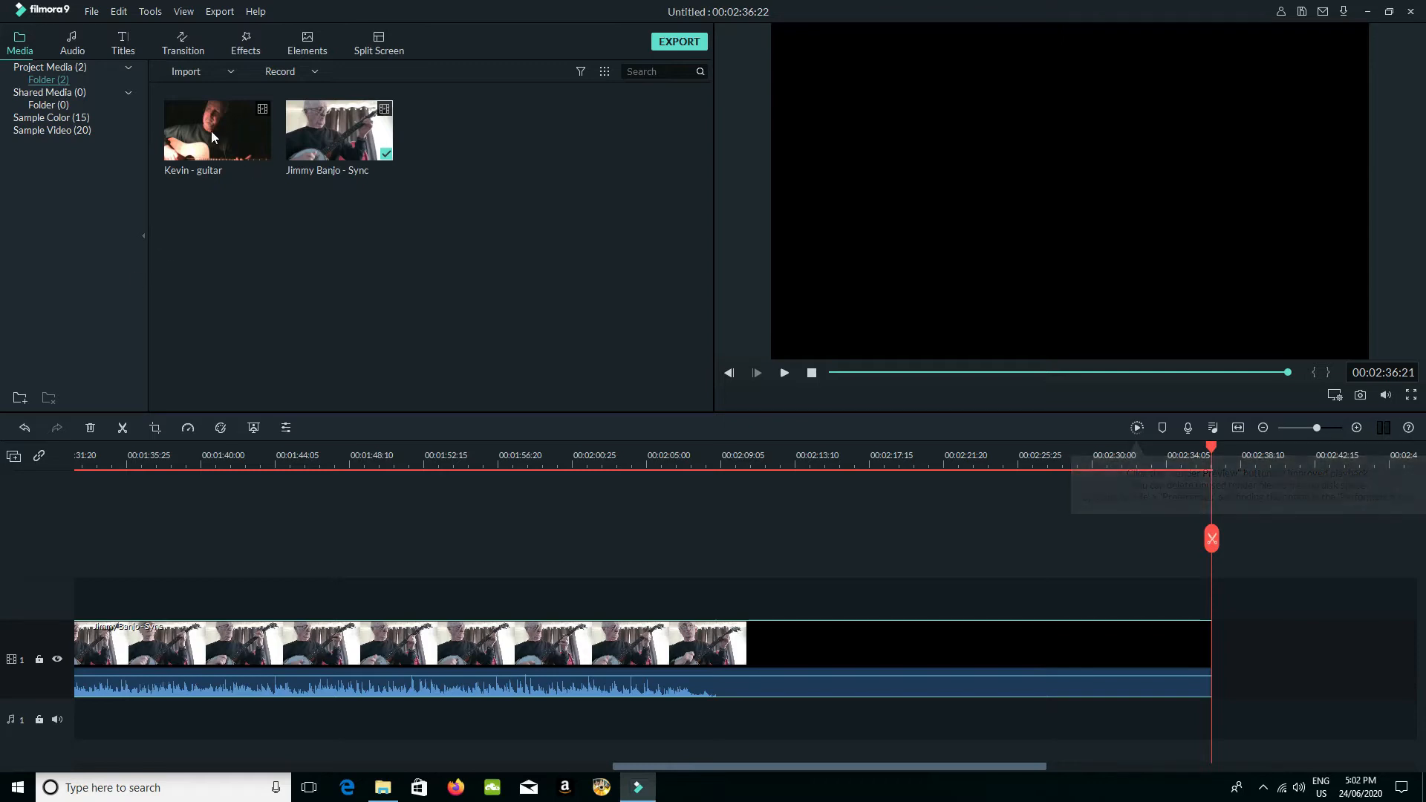
# Return the playhead to the start and place the guitar clip on video track 2, above the banjo clip.
pyautogui.click(39, 589)
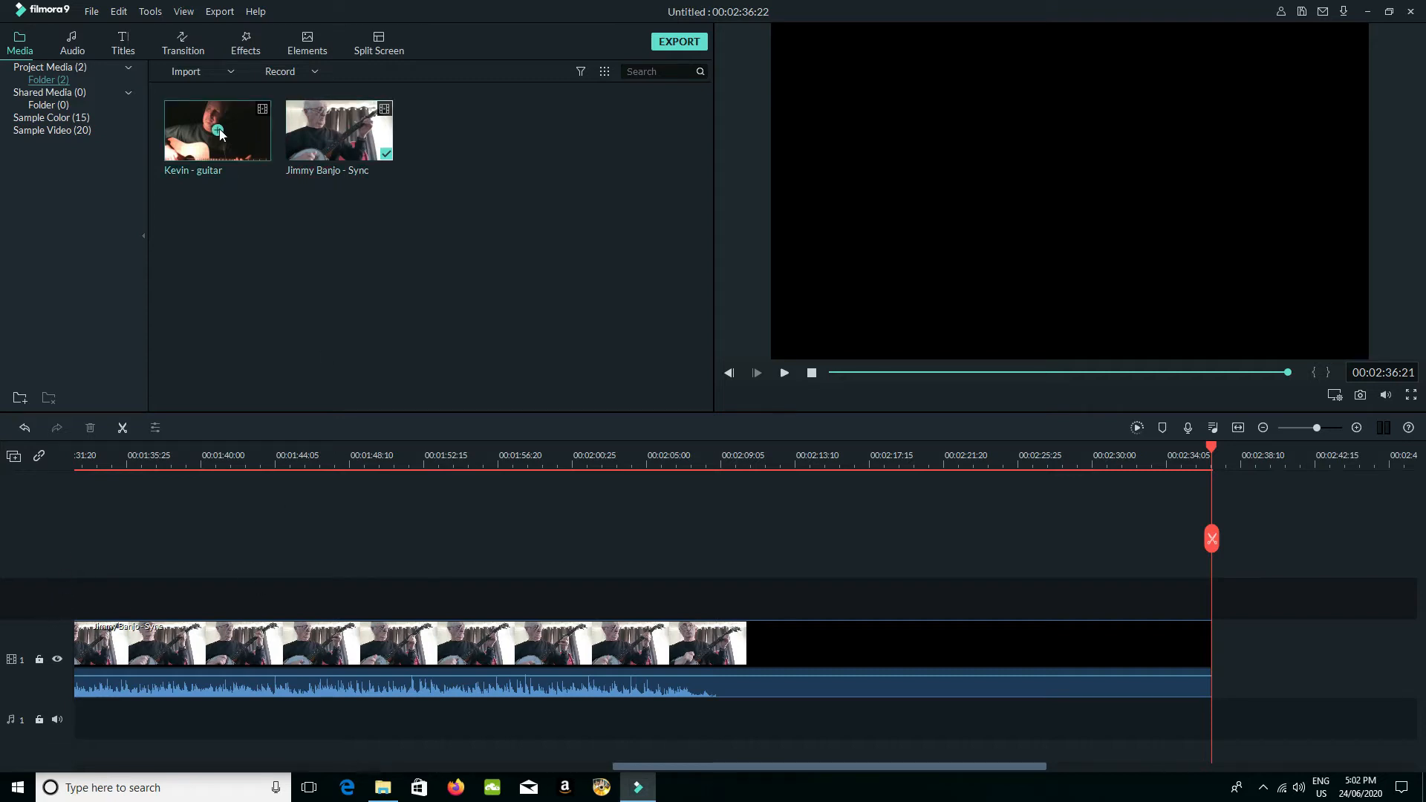
pyautogui.moveTo(238, 131); pyautogui.dragTo(210, 180)
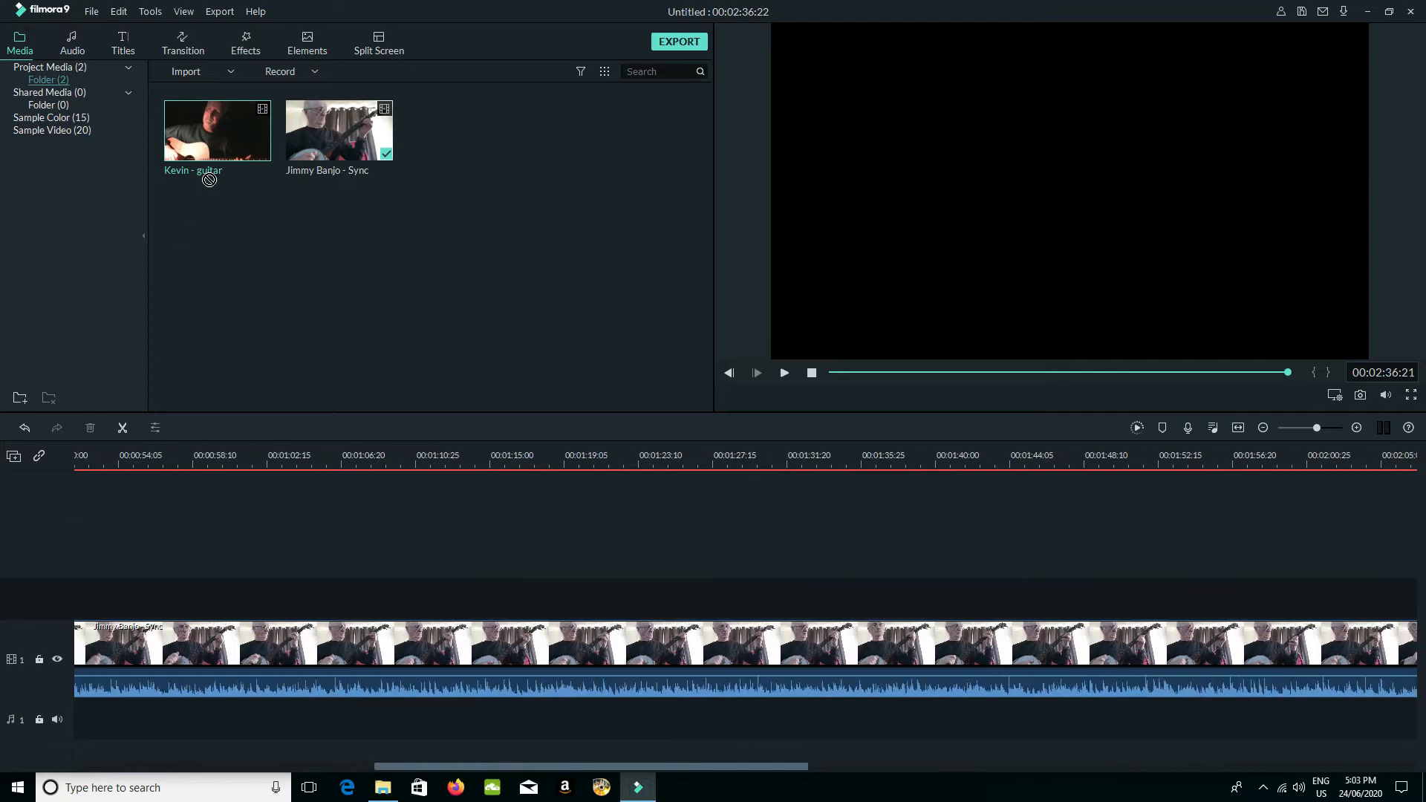
pyautogui.click(811, 373)
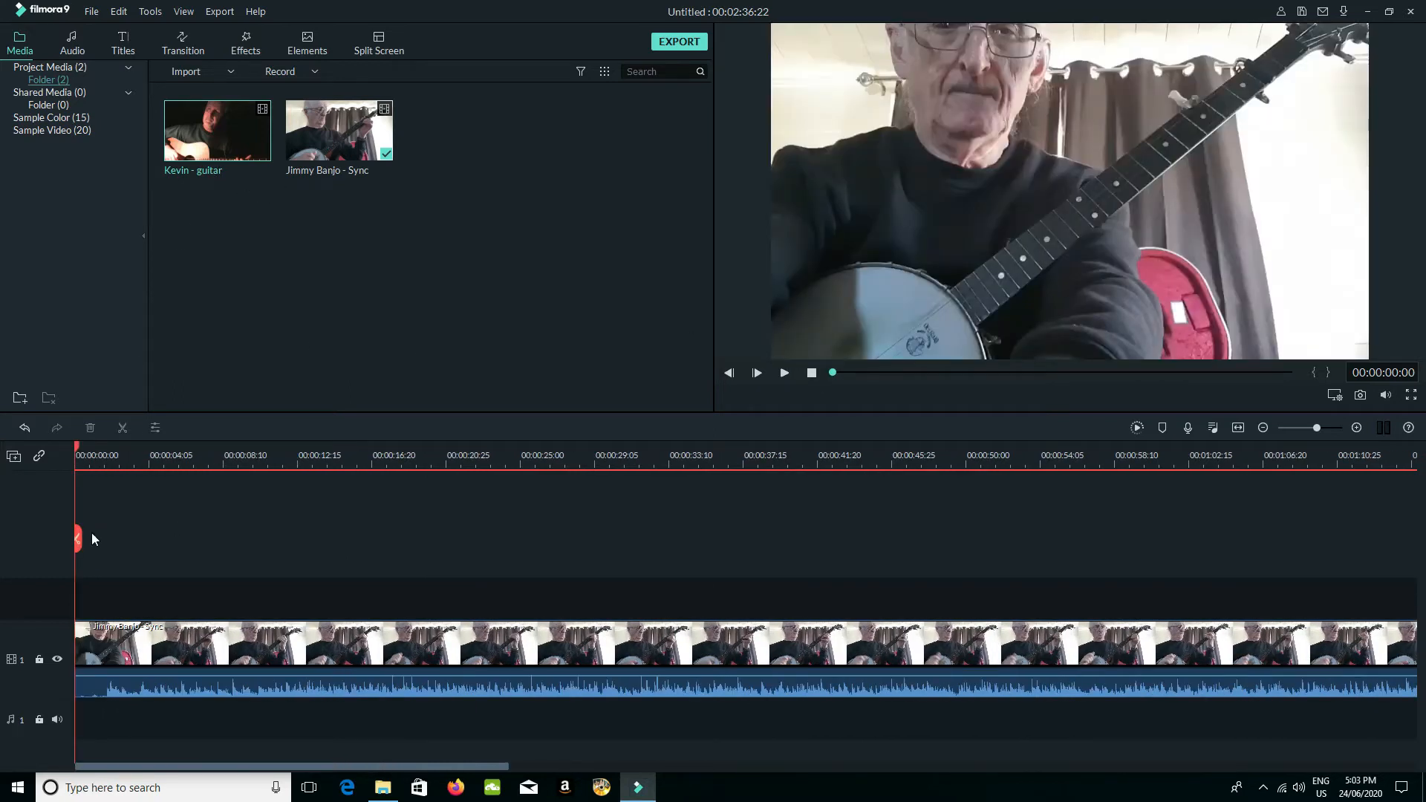
pyautogui.moveTo(218, 152)
pyautogui.click(216, 131)
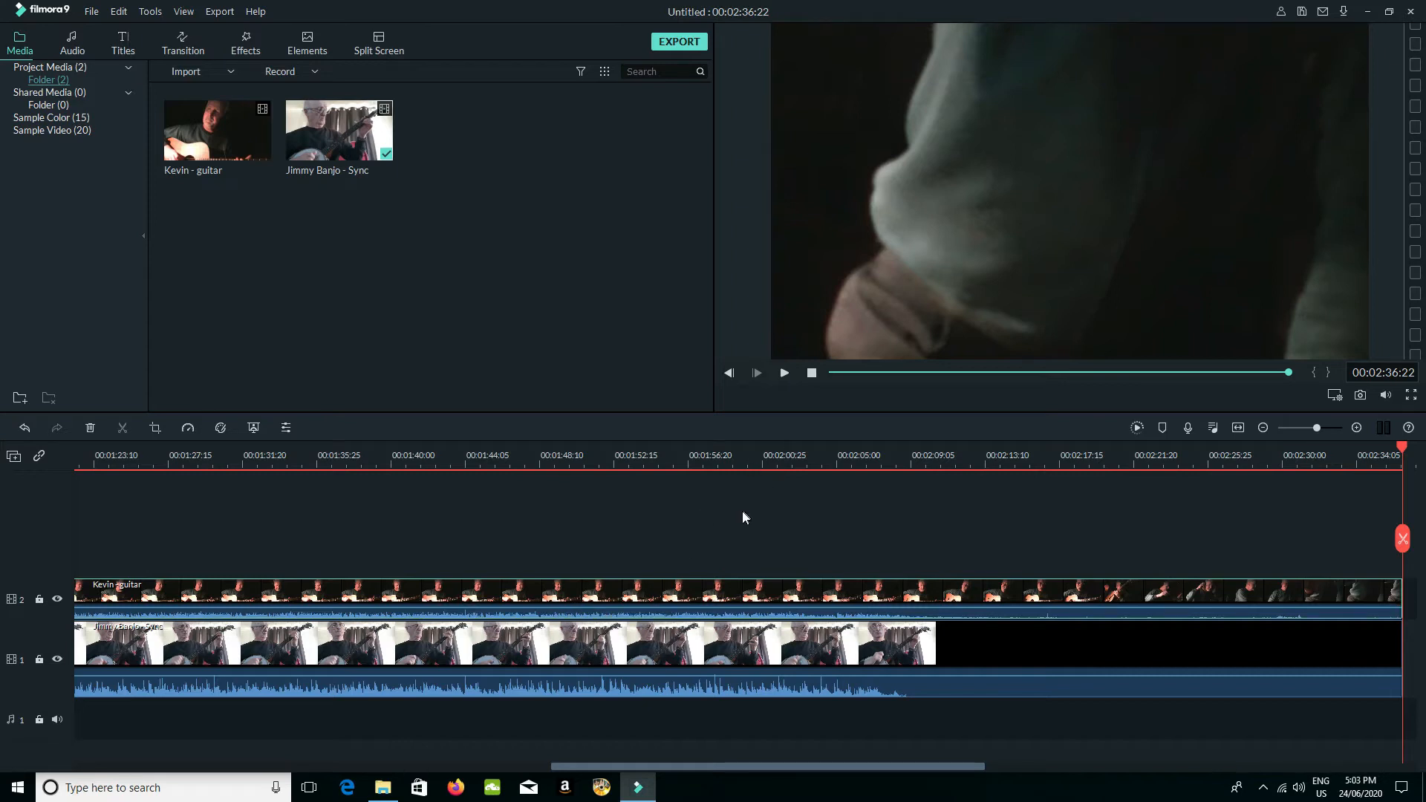
# Play the first seconds of both clips together and shift the guitar clip about 6 seconds along track 2.
pyautogui.click(784, 374)
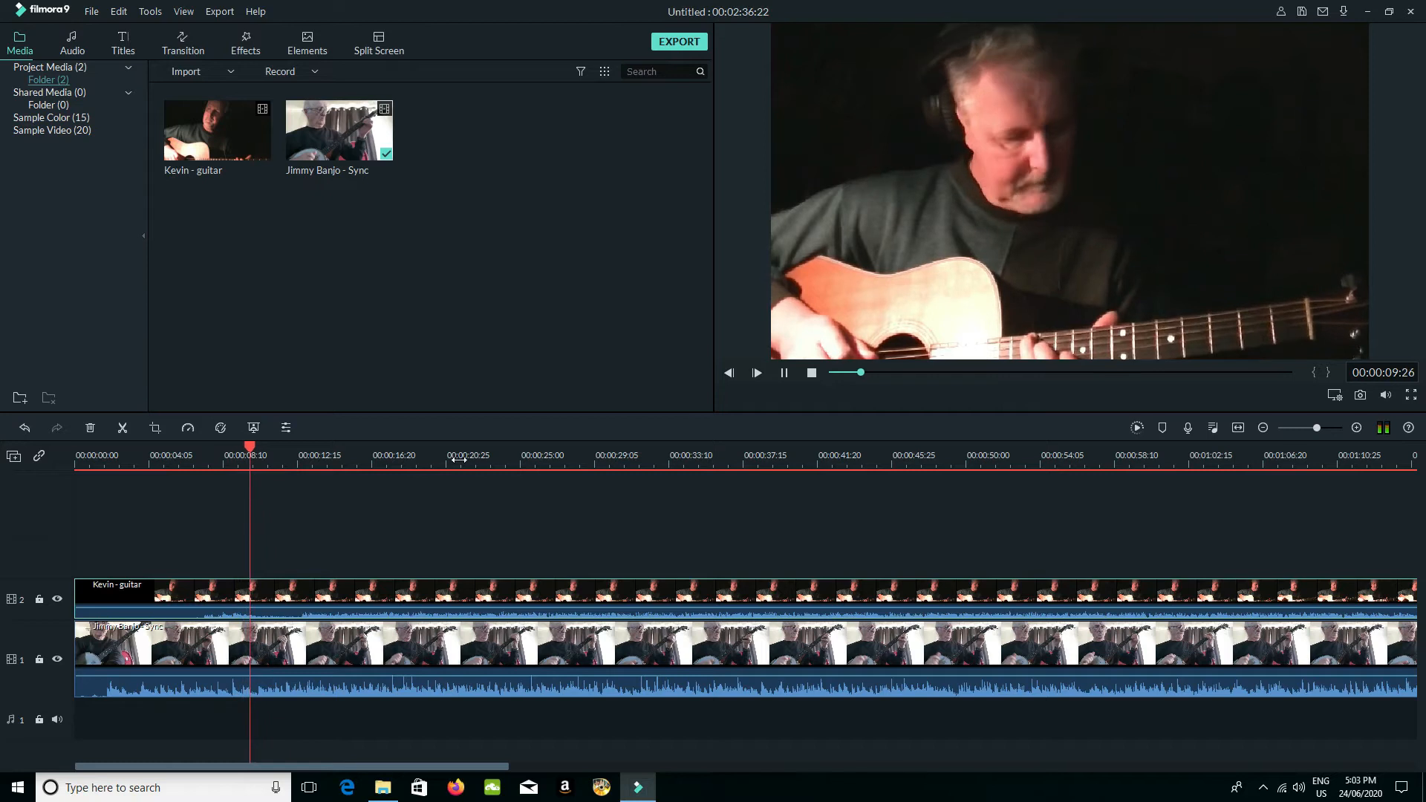
pyautogui.click(784, 373)
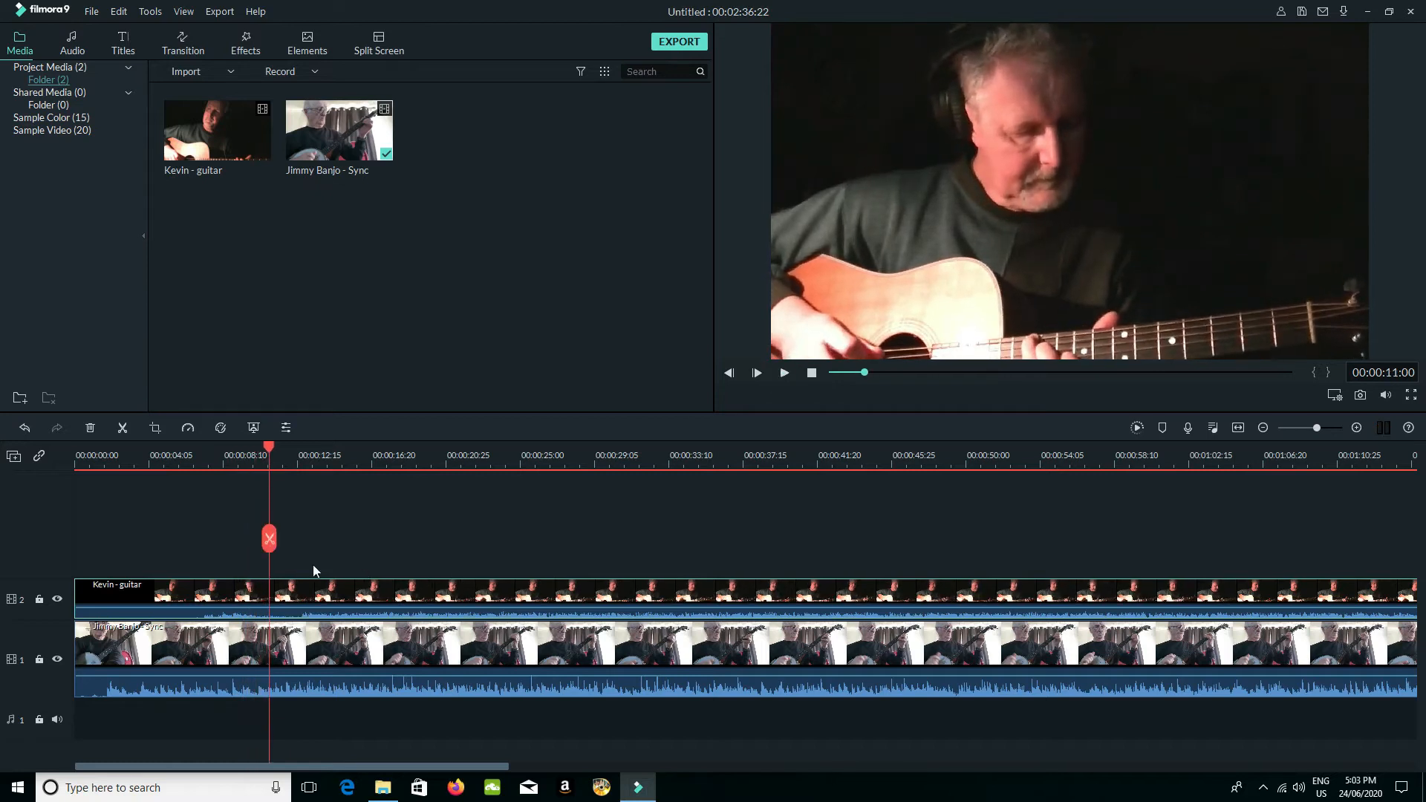
pyautogui.moveTo(214, 600); pyautogui.dragTo(324, 594)
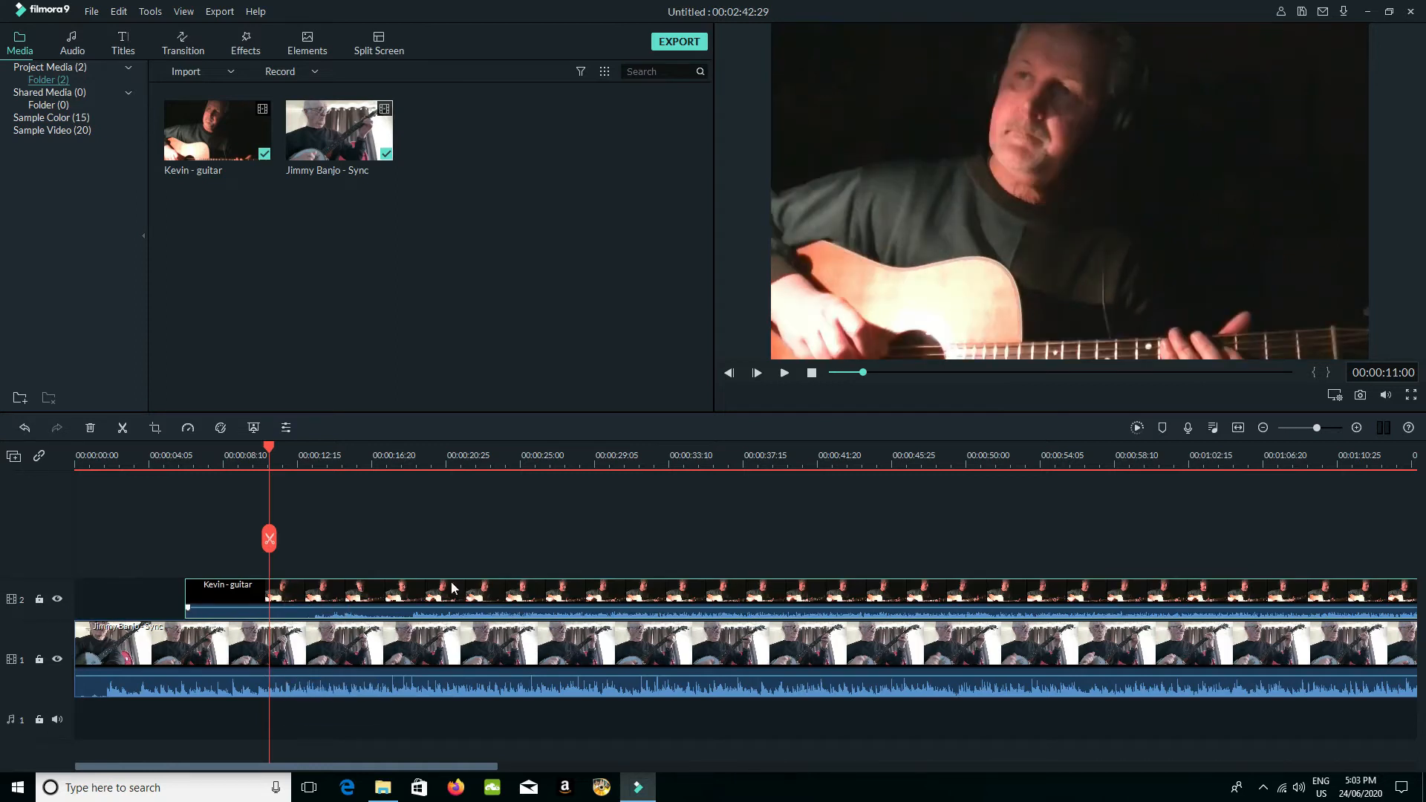
# Increase the height of both video tracks and move the guitar clip back to the timeline's start.
pyautogui.click(48, 577)
pyautogui.moveTo(48, 580); pyautogui.dragTo(51, 508)
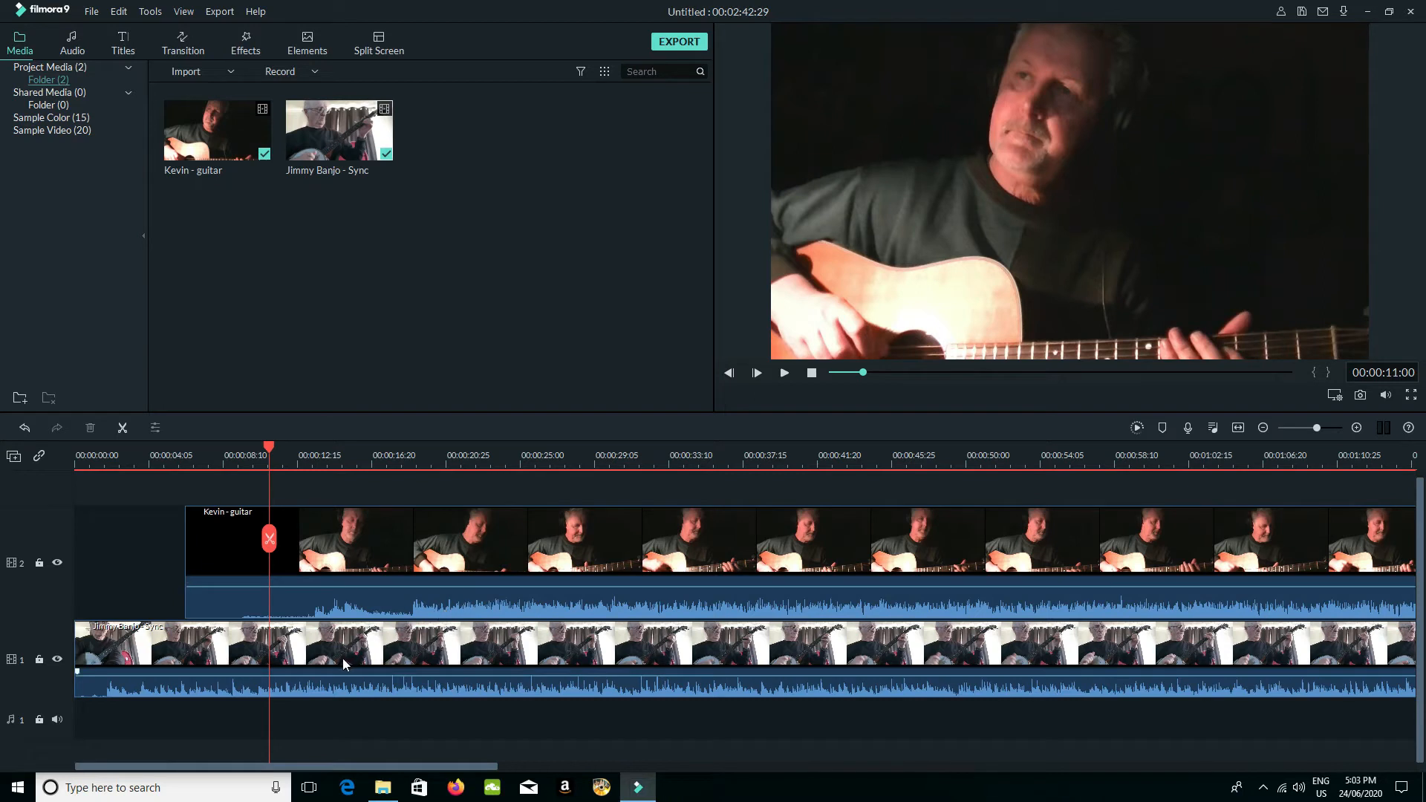
pyautogui.moveTo(50, 619); pyautogui.dragTo(64, 595)
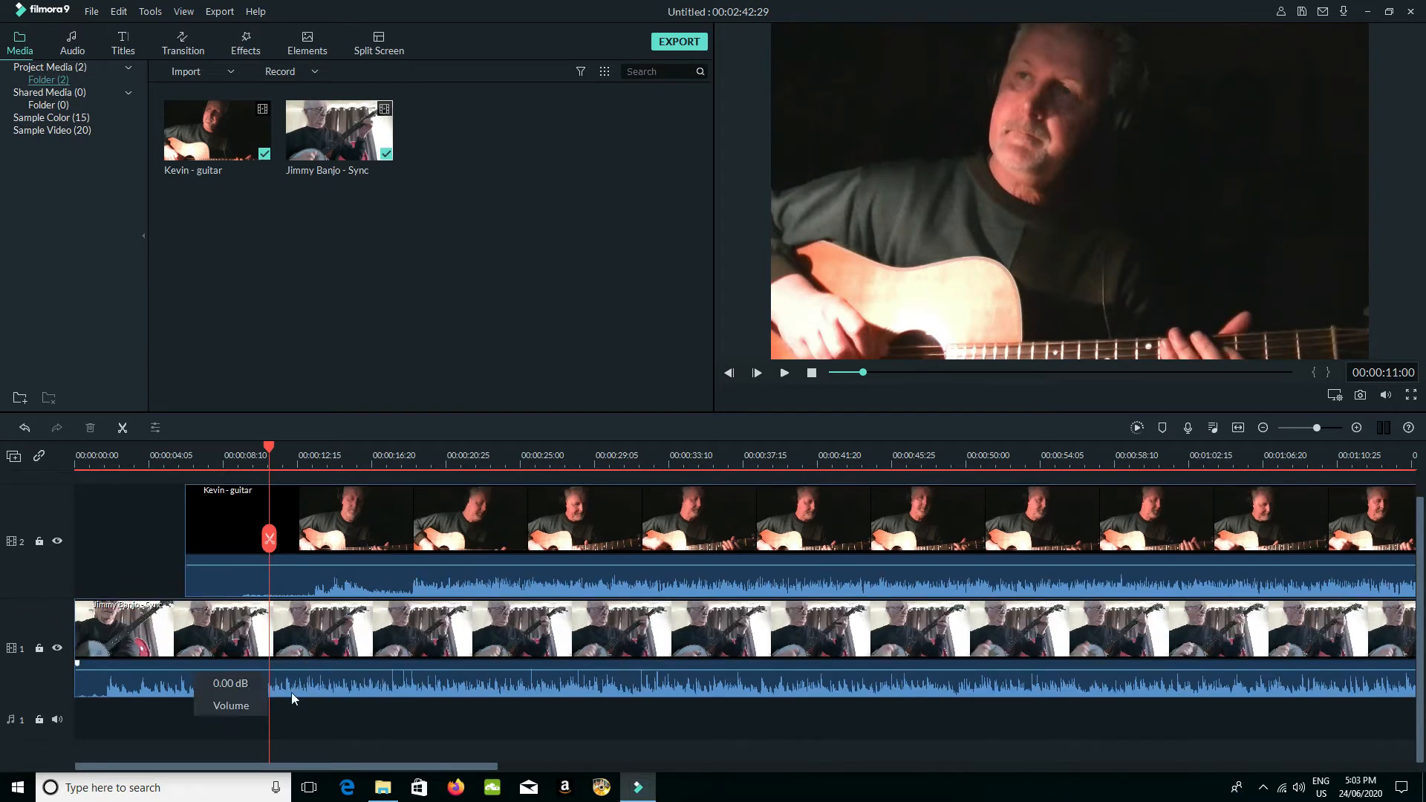
pyautogui.moveTo(487, 531); pyautogui.dragTo(373, 527)
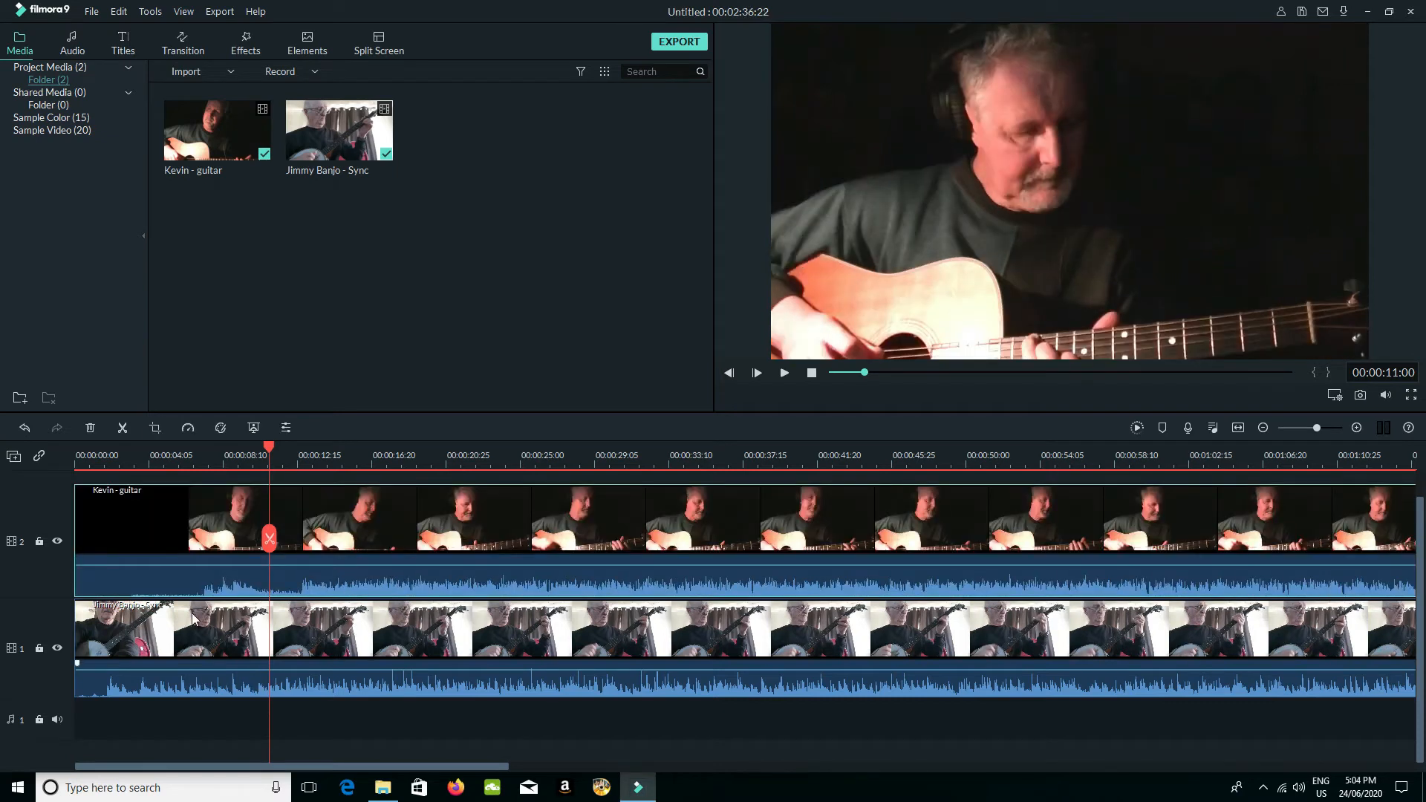
# Play both clips from about 3 seconds to check whether the guitar and banjo are in sync.
pyautogui.moveTo(270, 453); pyautogui.dragTo(130, 459)
pyautogui.click(785, 372)
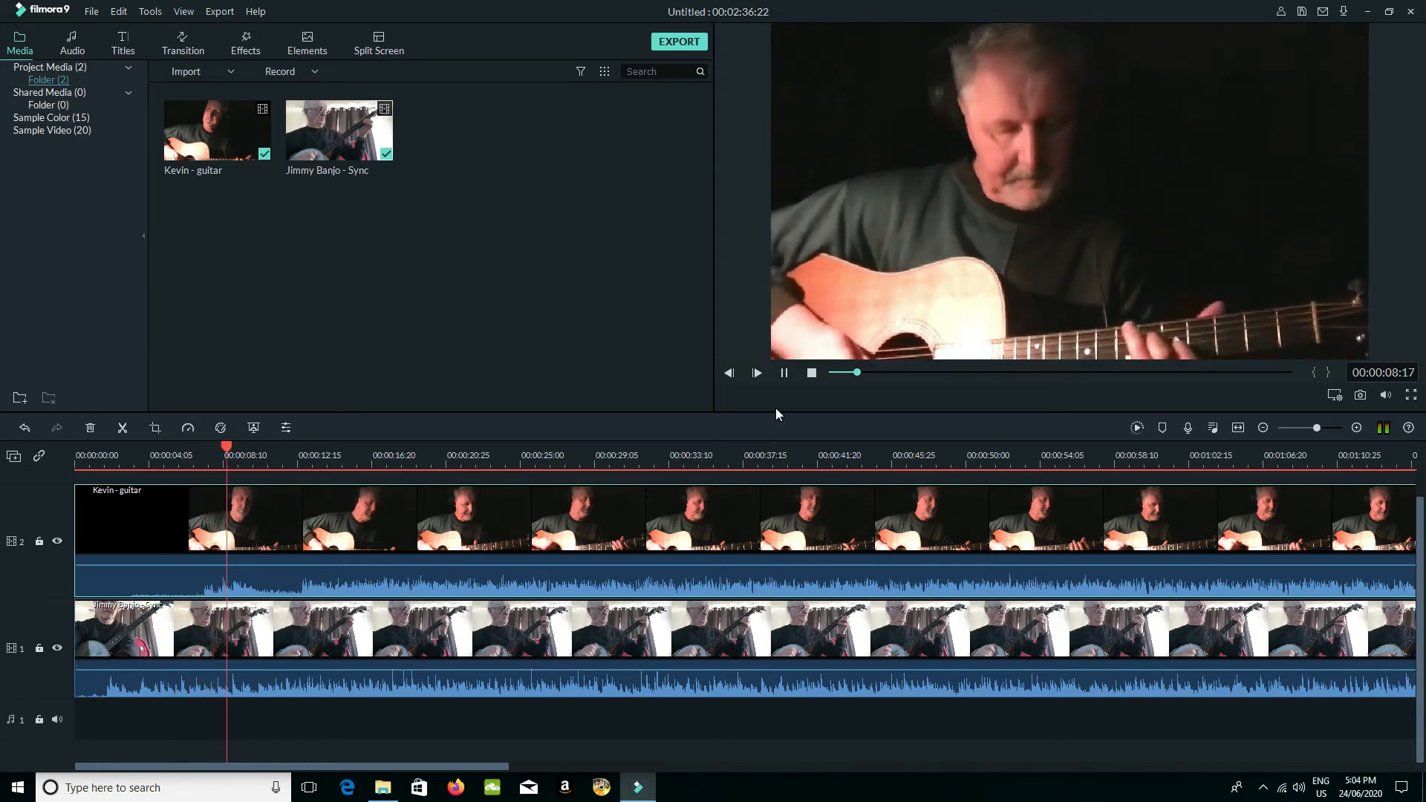
pyautogui.click(784, 372)
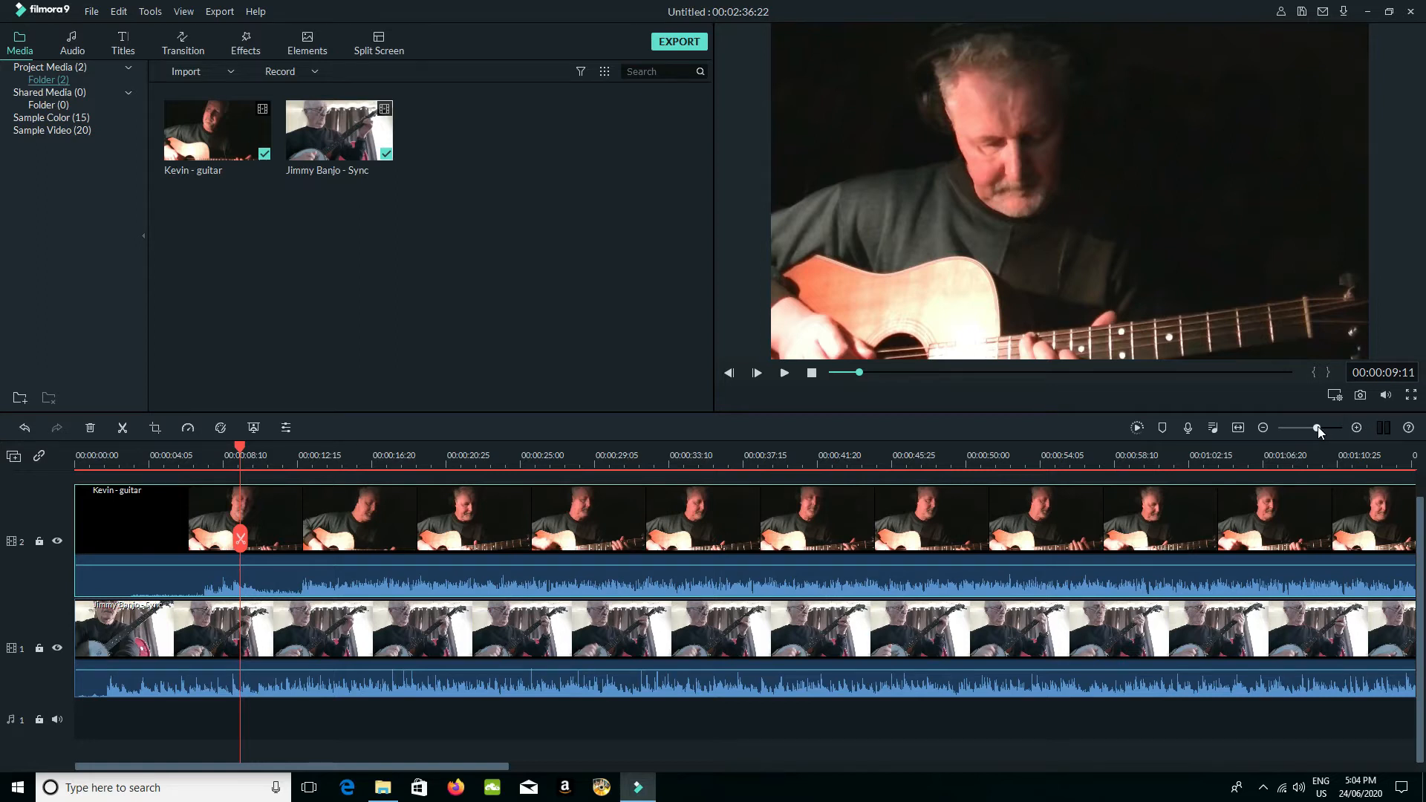
# Compare the guitar and banjo waveforms at frame level between about 7 and 9 seconds, playing that passage.
pyautogui.moveTo(1317, 427); pyautogui.dragTo(1344, 438)
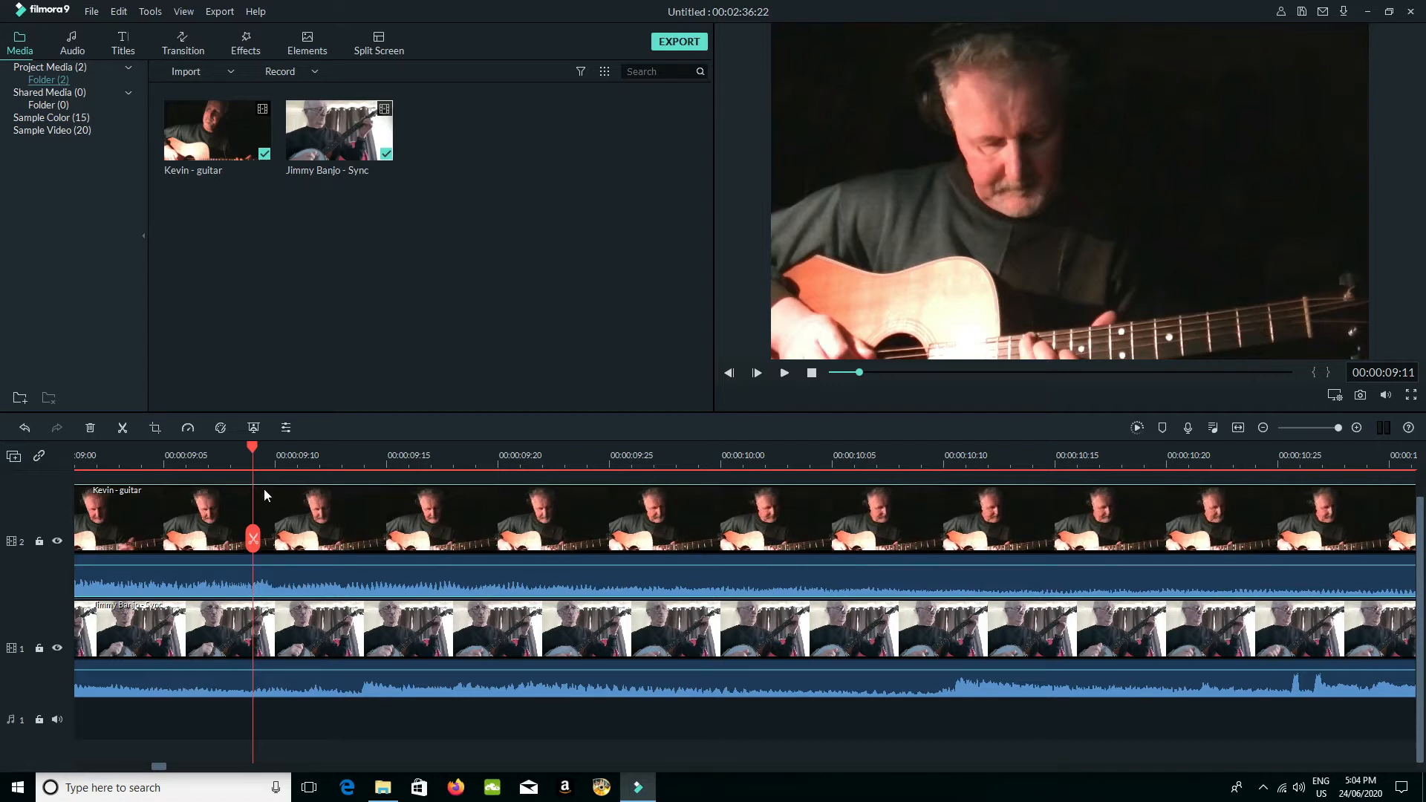
pyautogui.moveTo(856, 371)
pyautogui.mouseDown()
pyautogui.moveTo(827, 374)
pyautogui.moveTo(848, 374)
pyautogui.mouseUp()
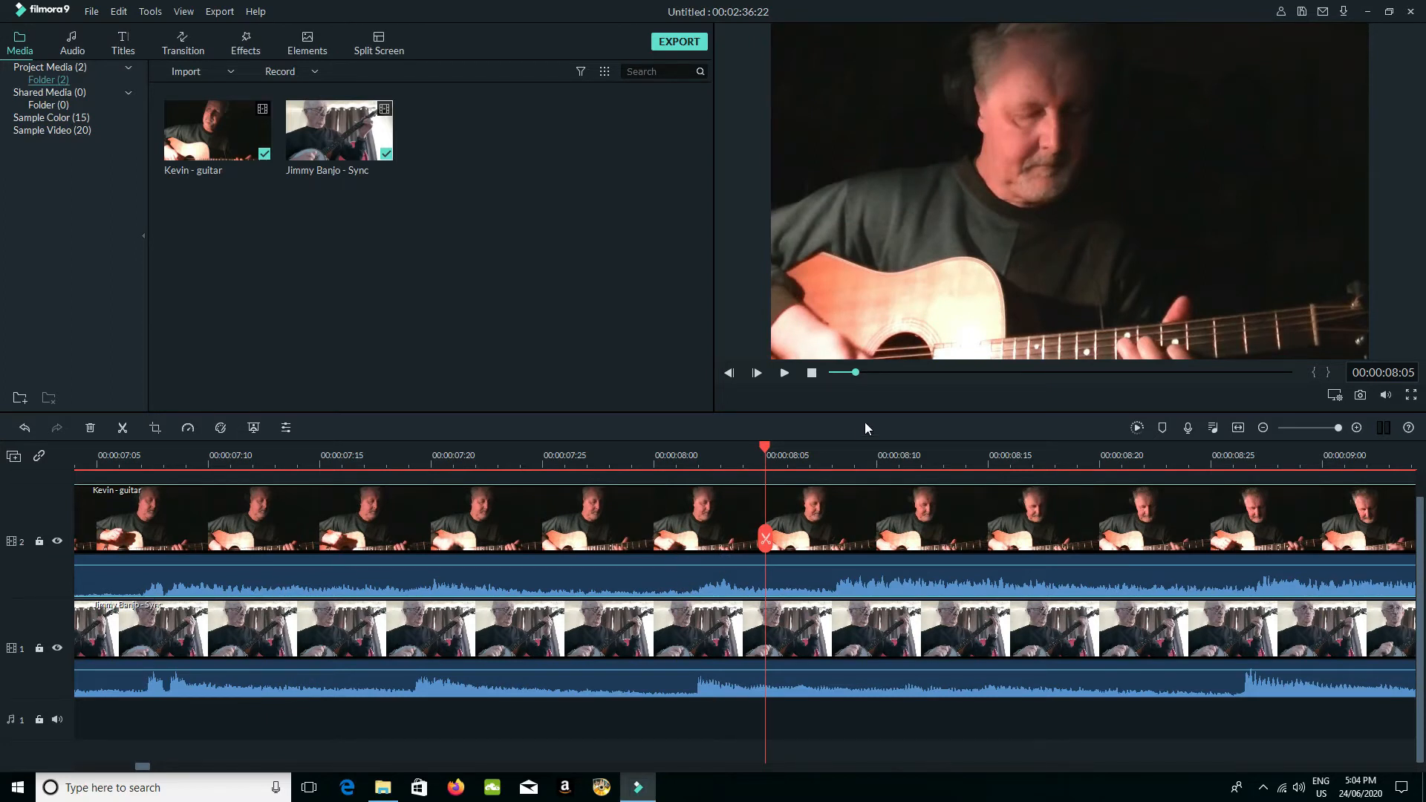
pyautogui.click(851, 371)
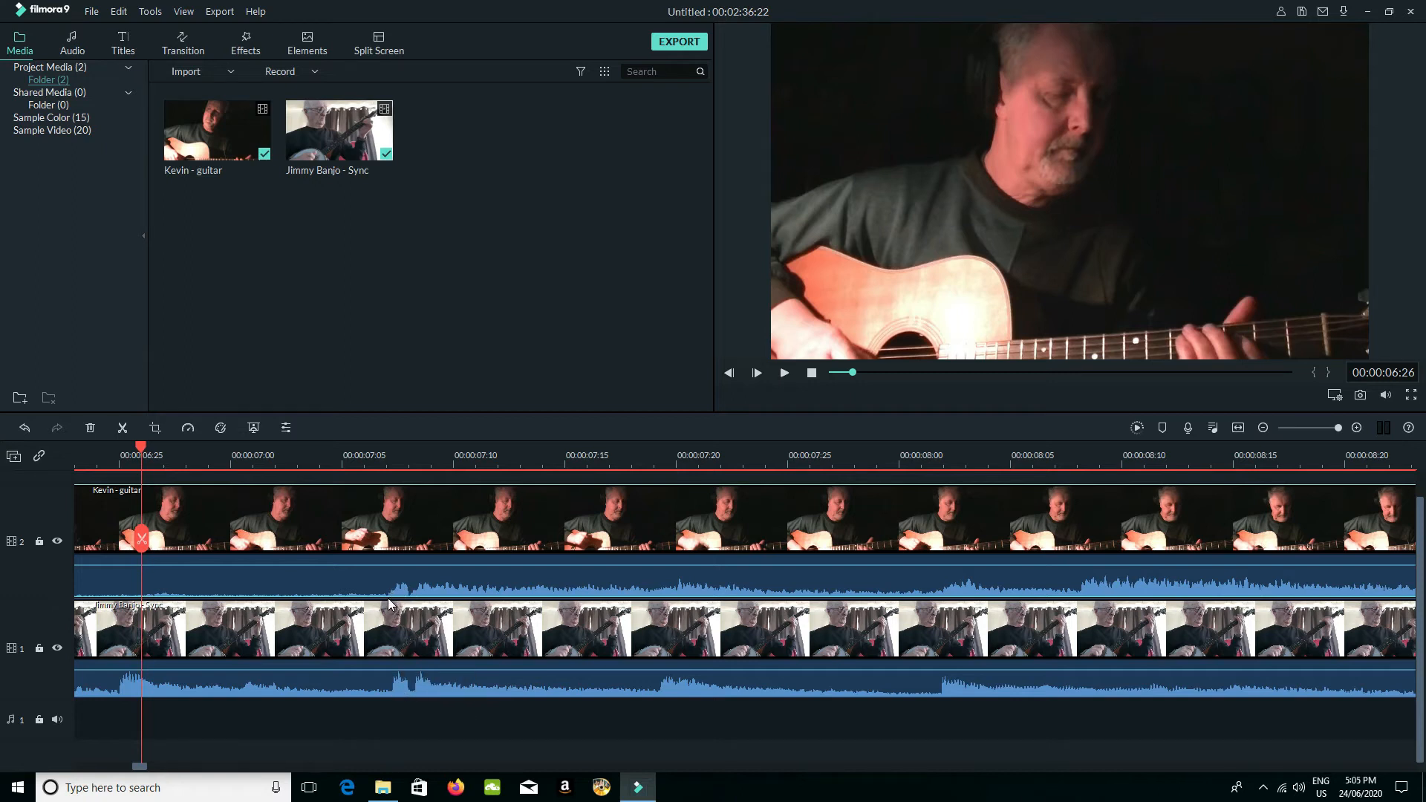
pyautogui.click(784, 373)
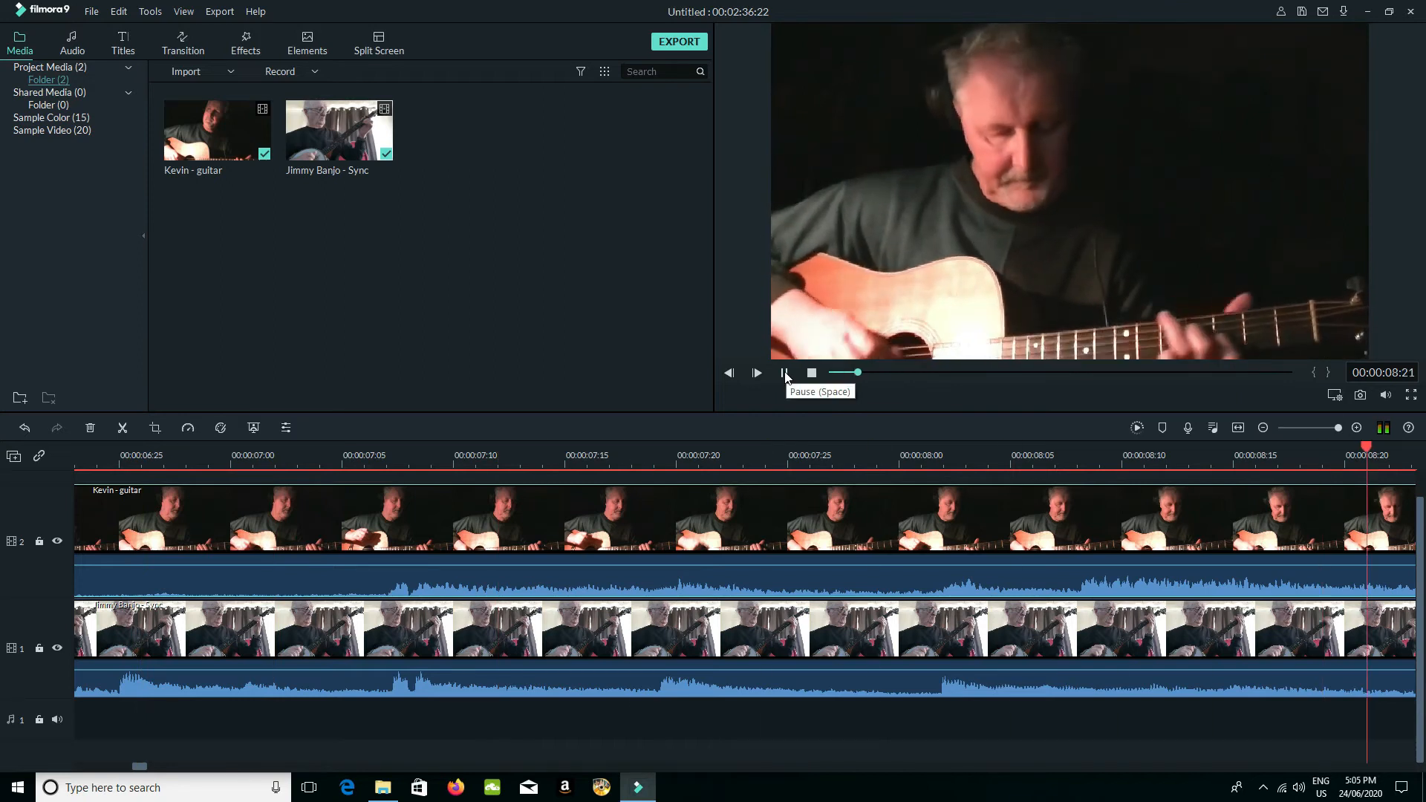
pyautogui.click(784, 373)
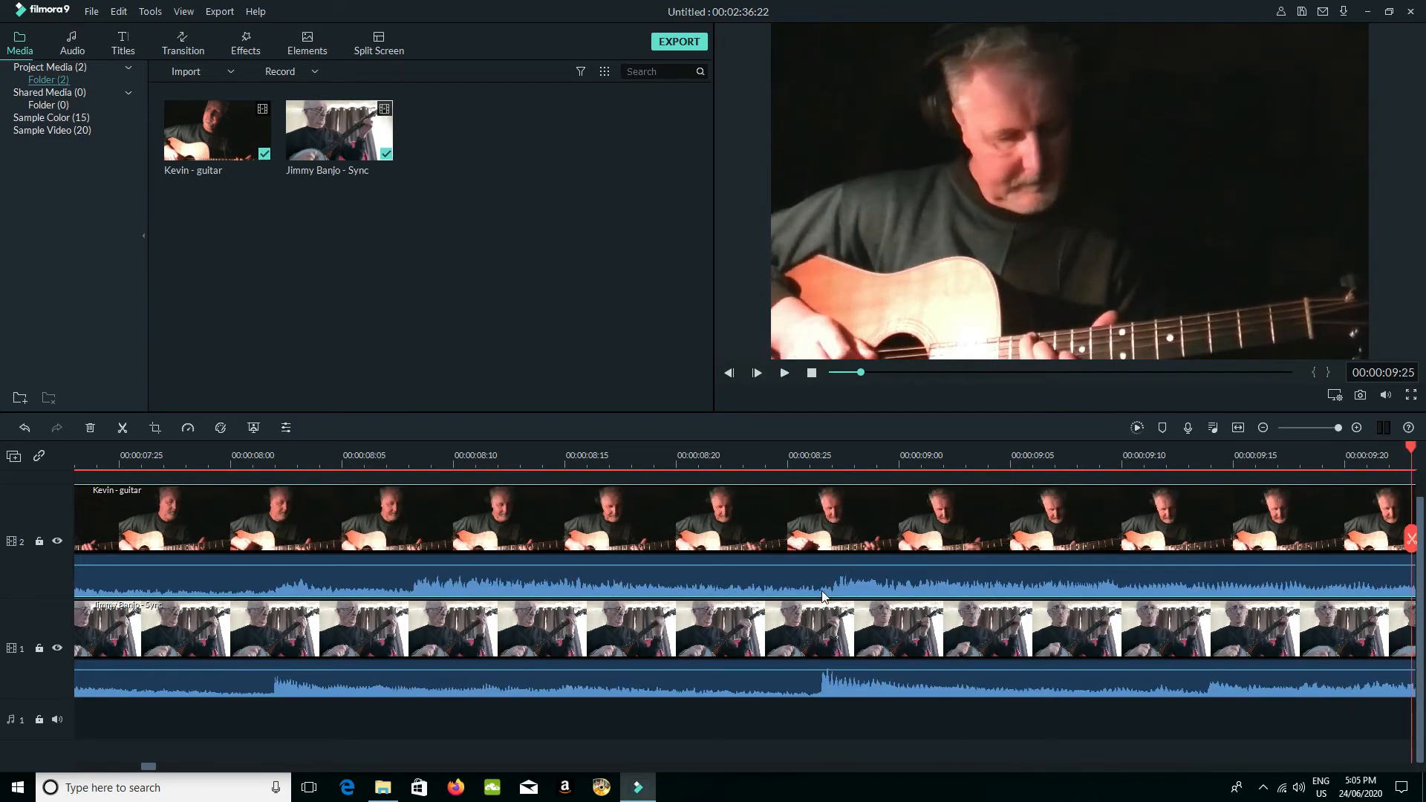
# Try the guitar clip 9 frames further along track 2, play the clips together, and return it to the timeline's start.
pyautogui.moveTo(800, 576)
pyautogui.mouseDown()
pyautogui.moveTo(768, 574)
pyautogui.moveTo(814, 573)
pyautogui.mouseUp()
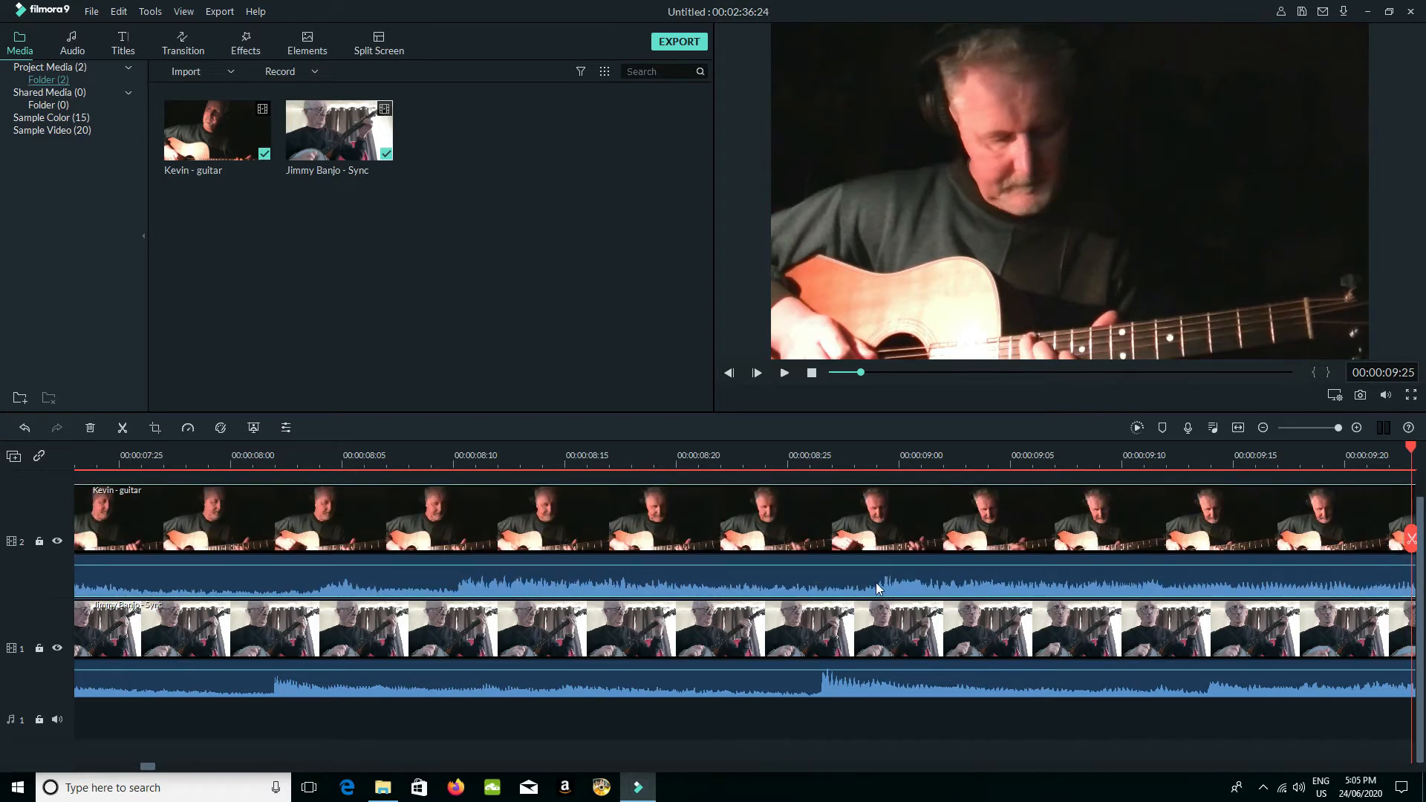
pyautogui.moveTo(847, 522); pyautogui.dragTo(876, 521)
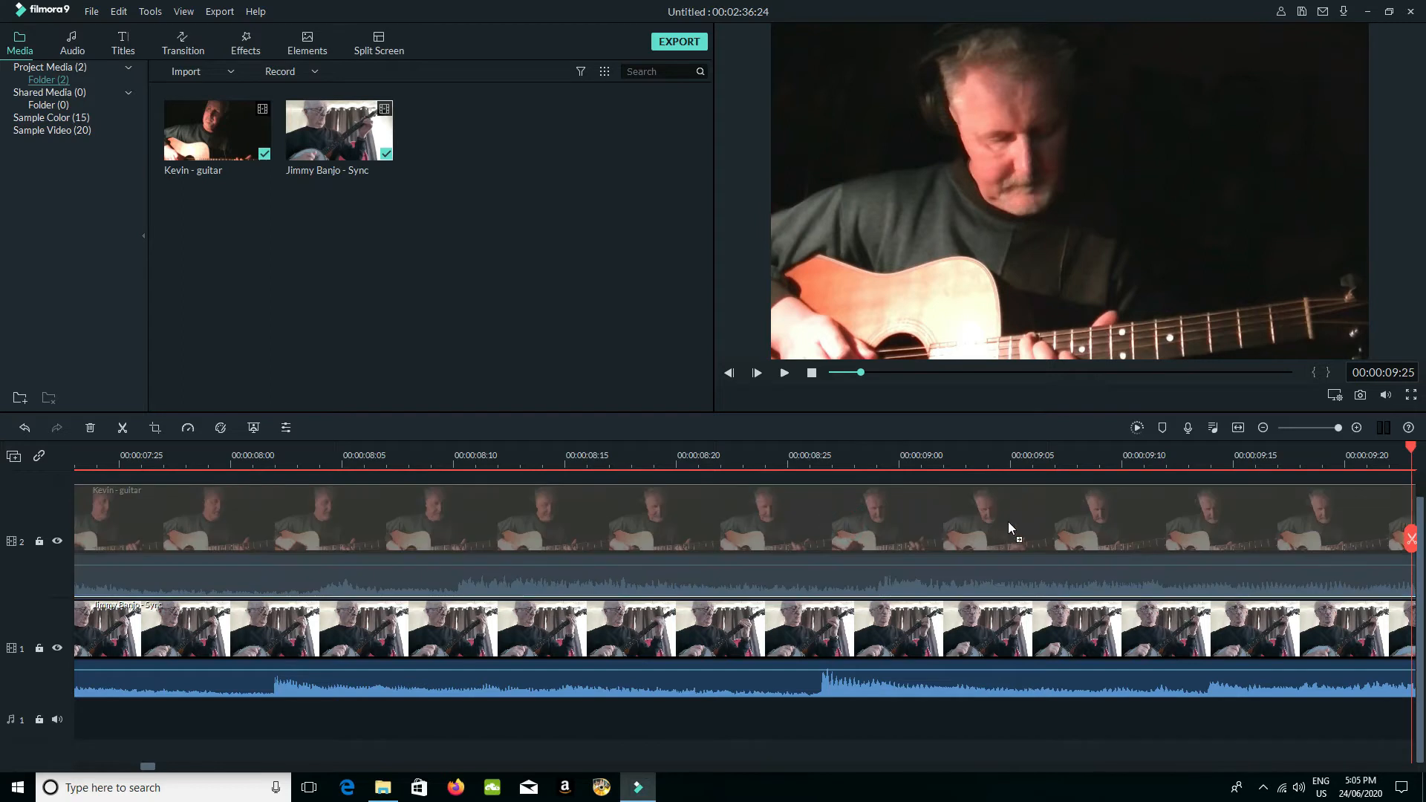
pyautogui.moveTo(1009, 521); pyautogui.dragTo(1008, 521)
pyautogui.click(786, 374)
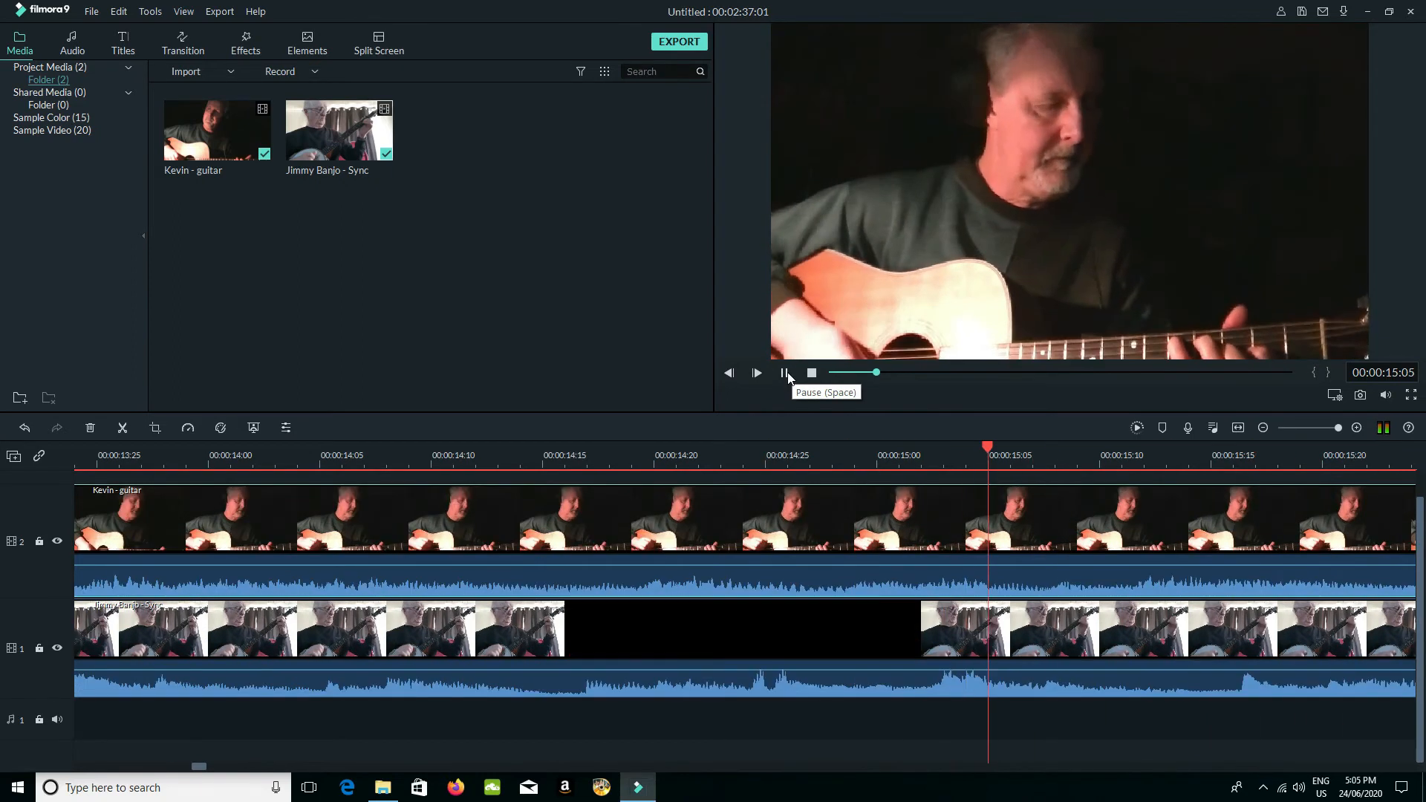
pyautogui.click(812, 373)
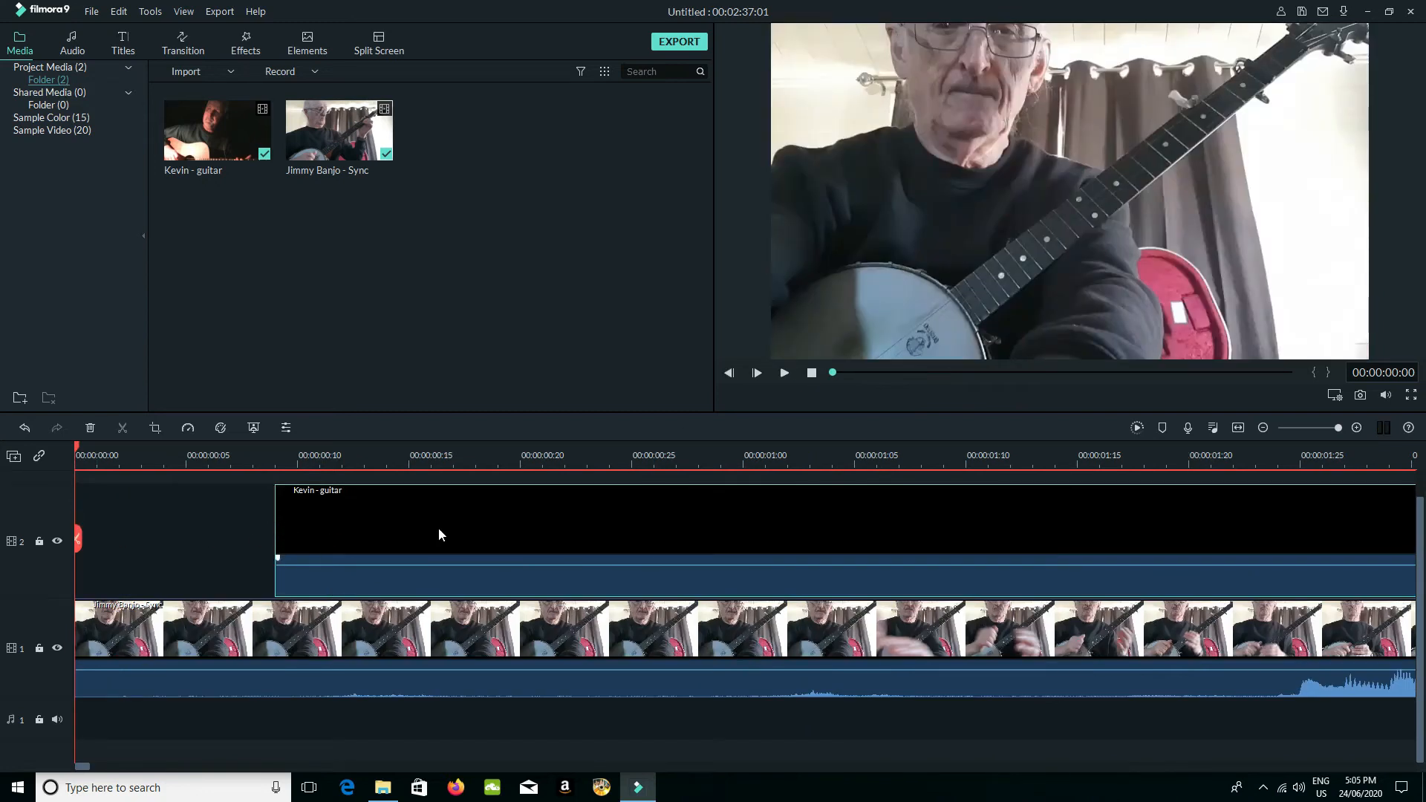
pyautogui.moveTo(830, 511); pyautogui.dragTo(535, 528)
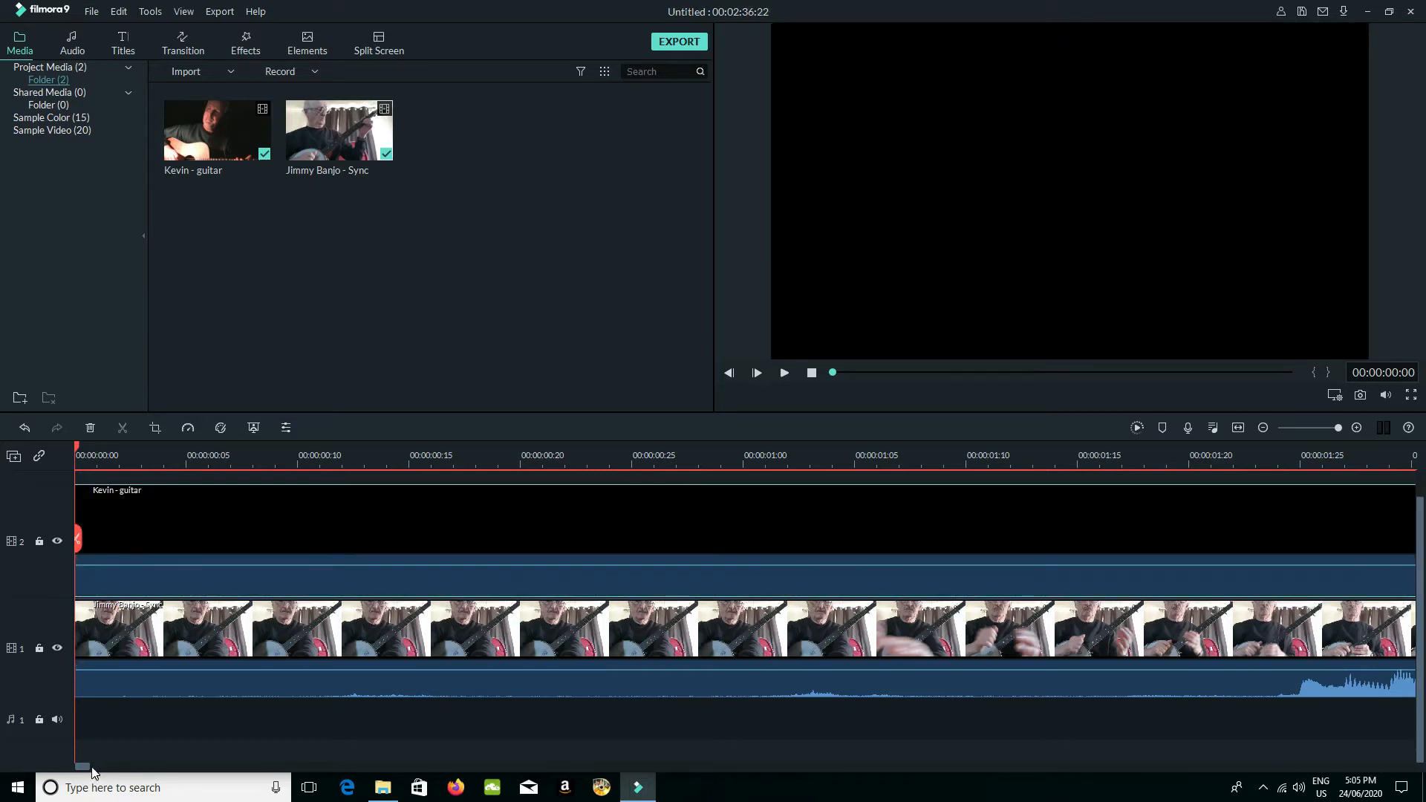
# Play both clips around 1:25 and again from about 2:07 to check the sync through to the end of the tune.
pyautogui.moveTo(86, 767); pyautogui.dragTo(148, 767)
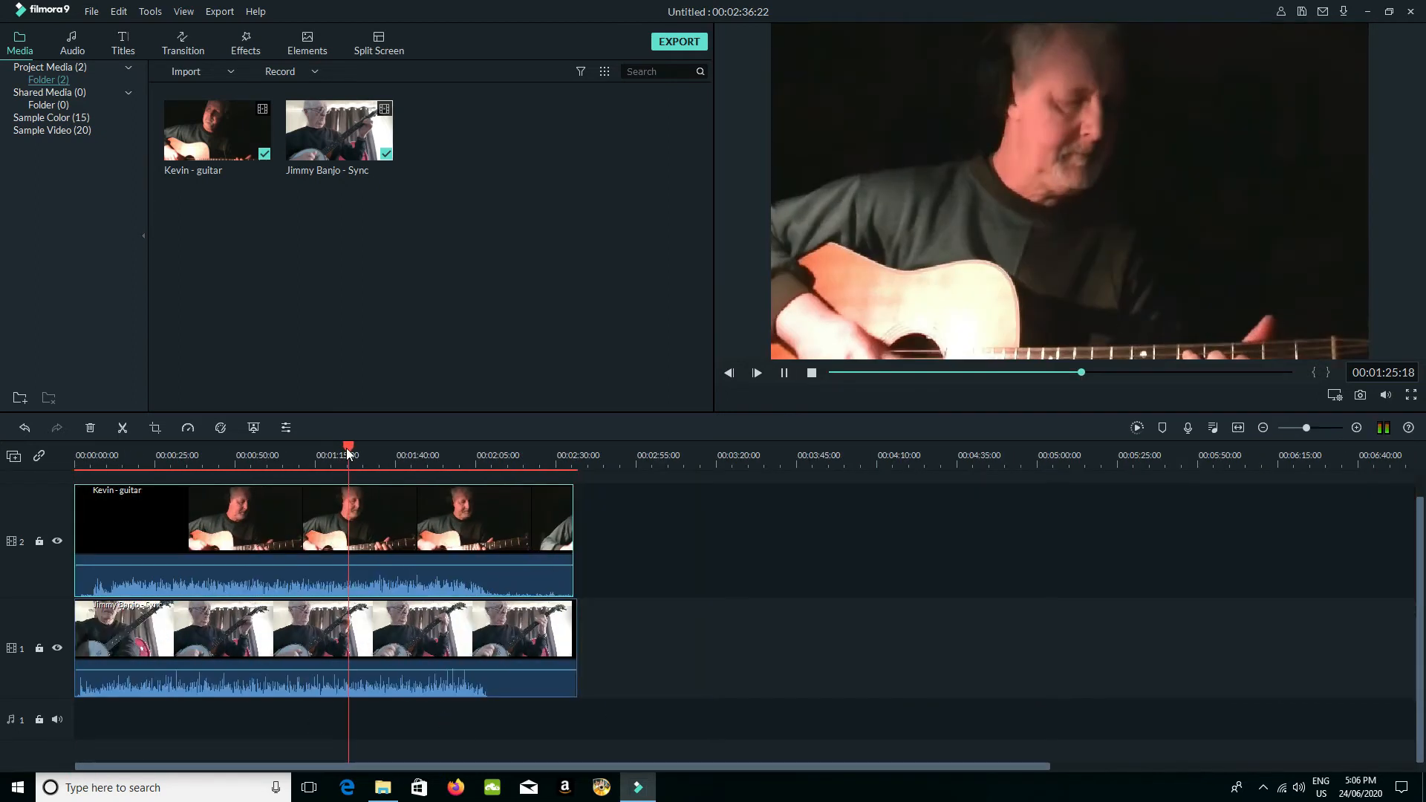
pyautogui.moveTo(347, 448); pyautogui.dragTo(480, 460)
pyautogui.press('space')
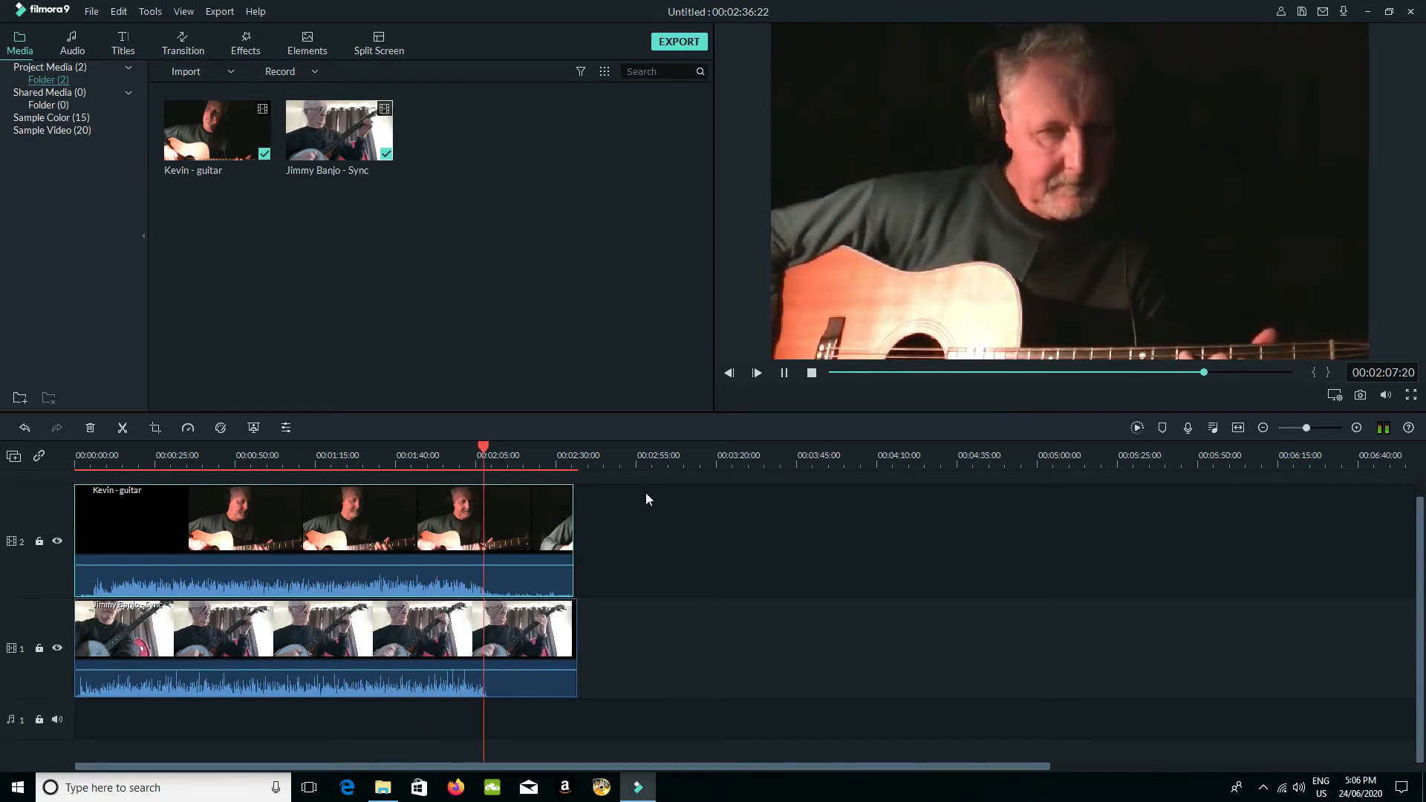
pyautogui.click(787, 377)
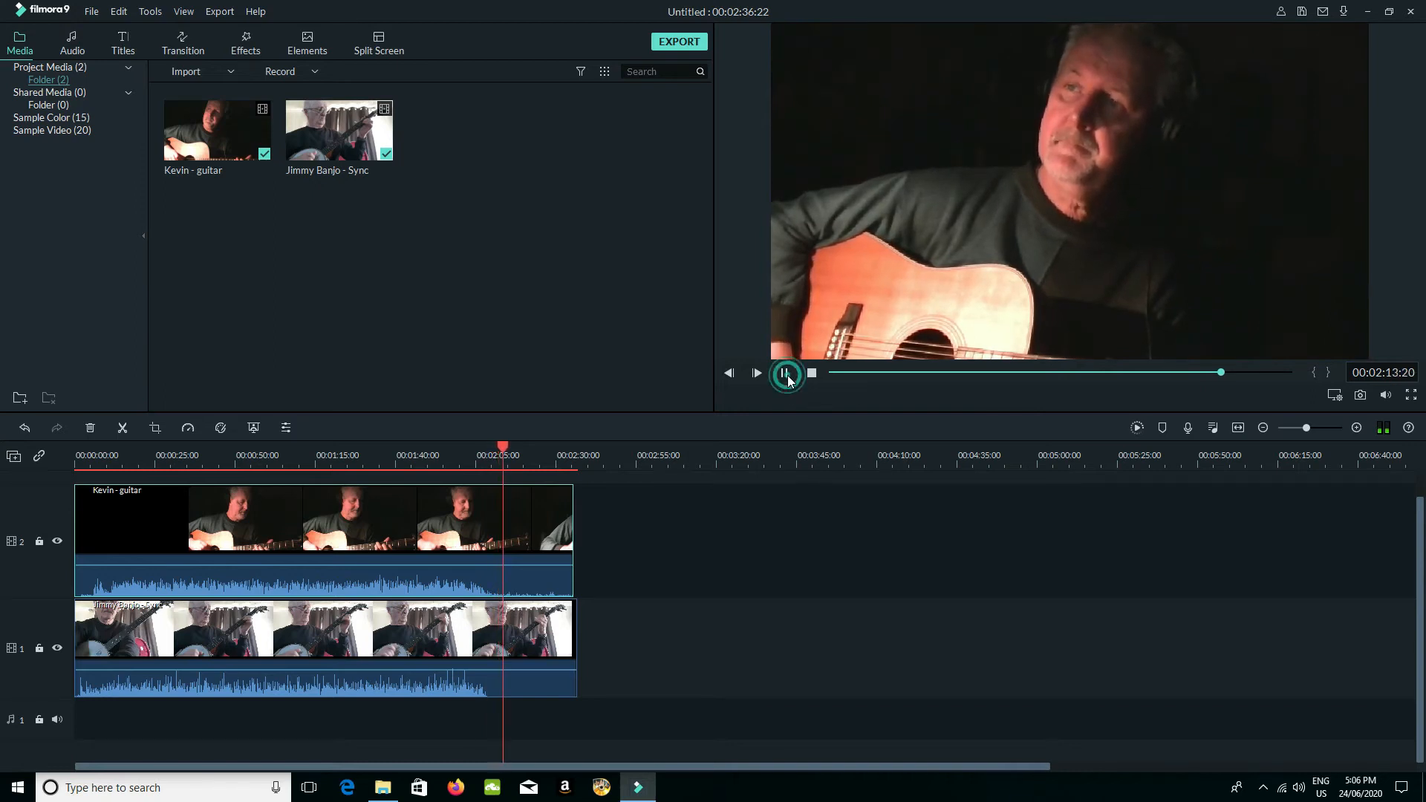
# Trim the end of the guitar clip back to about 2:10 and play the ending from about 1:56.
pyautogui.moveTo(574, 527); pyautogui.dragTo(497, 534)
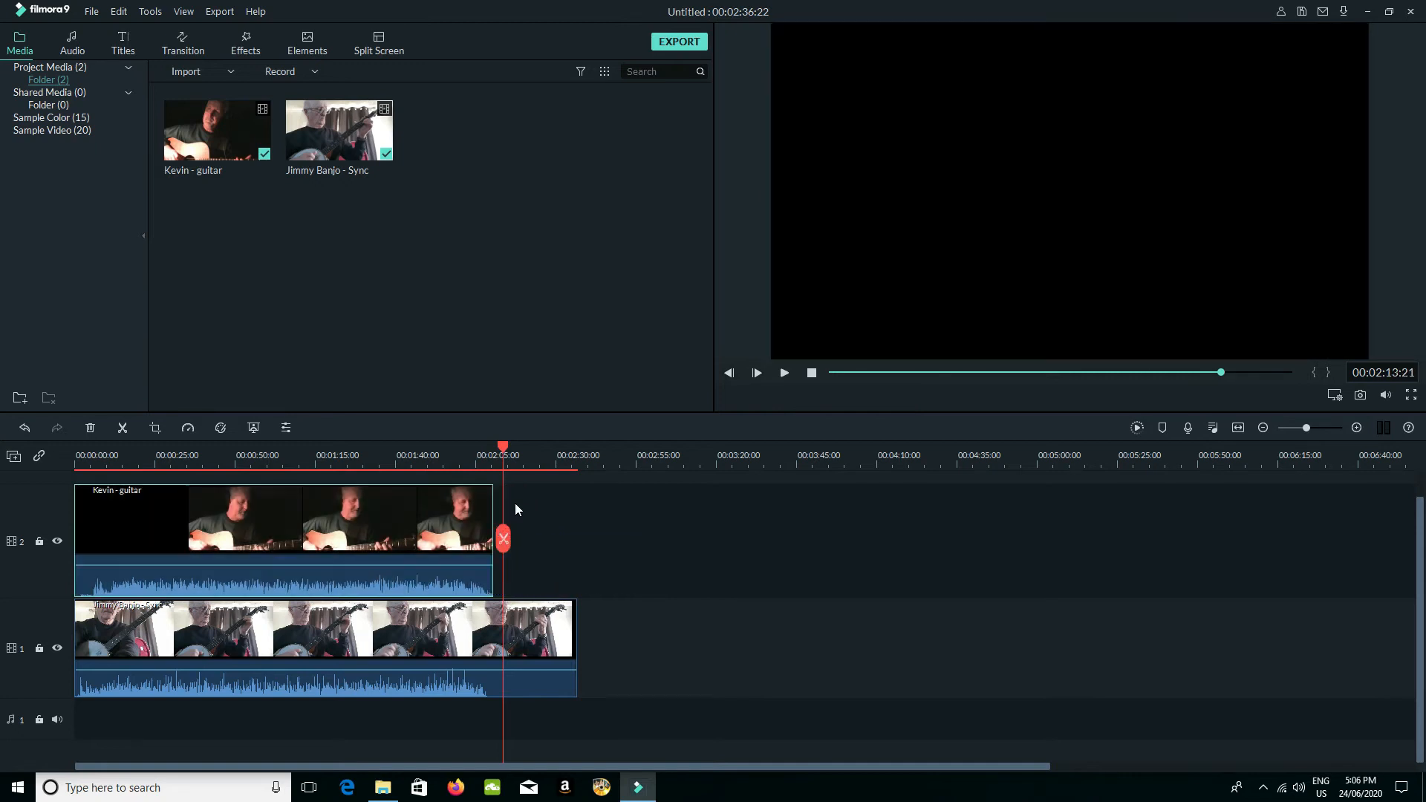
pyautogui.moveTo(501, 453); pyautogui.dragTo(447, 451)
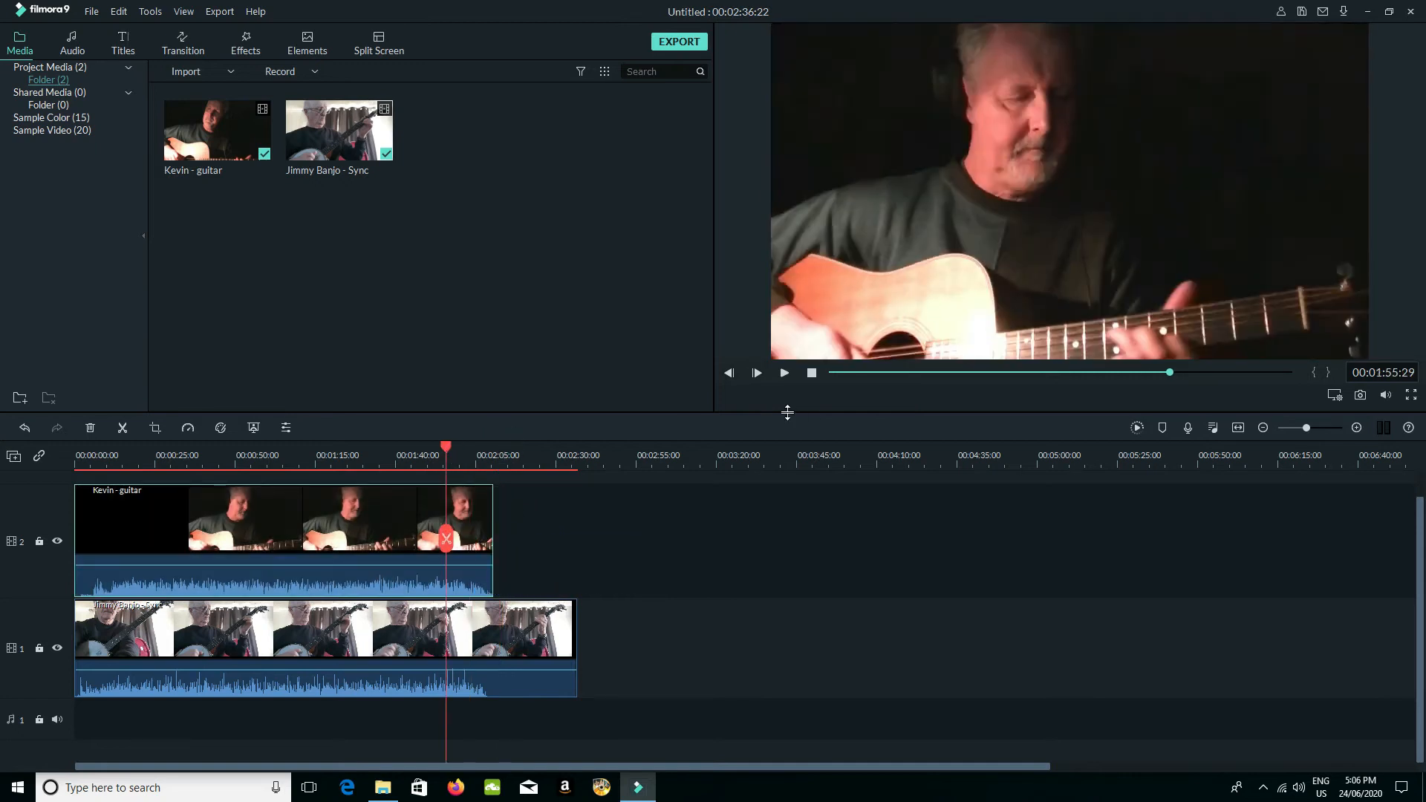
pyautogui.click(785, 373)
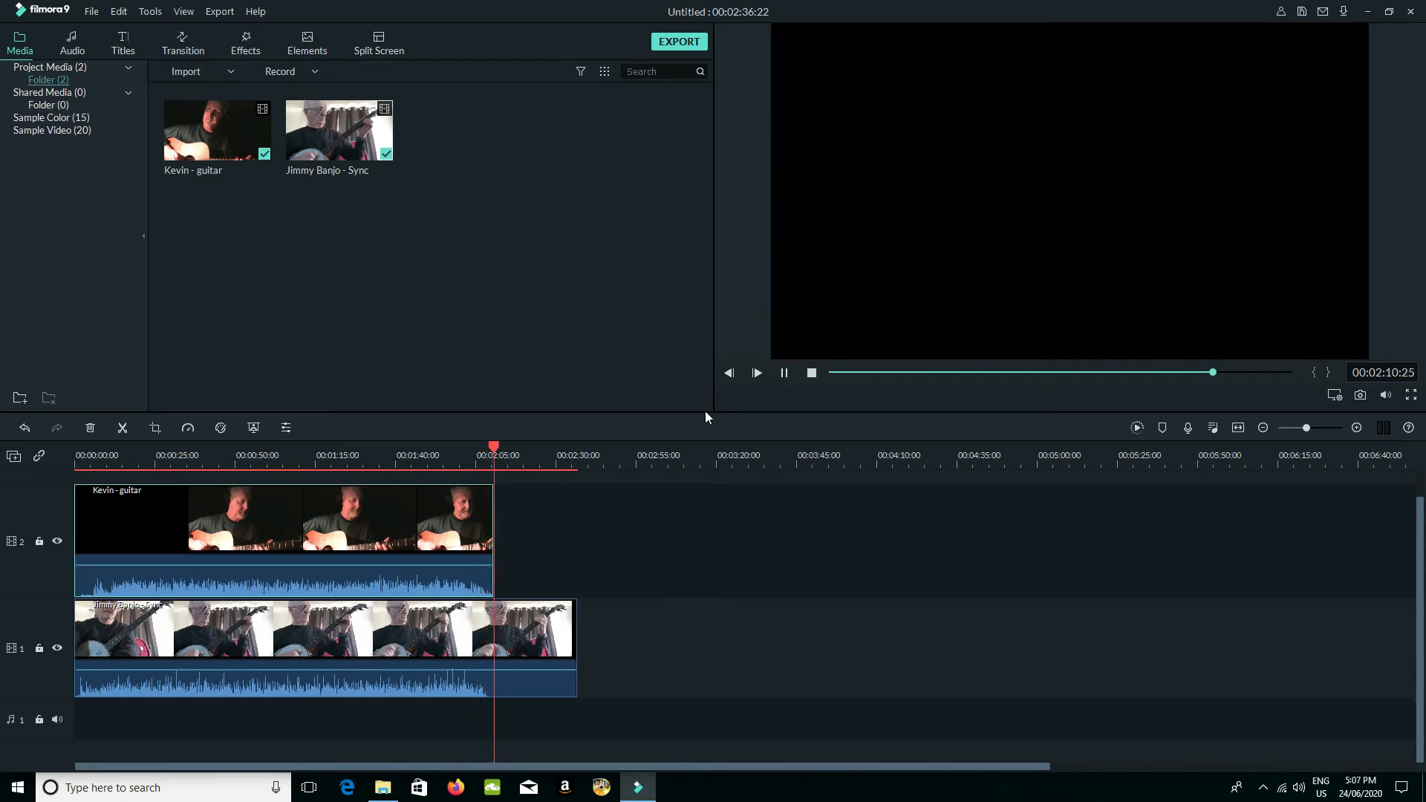
pyautogui.click(811, 373)
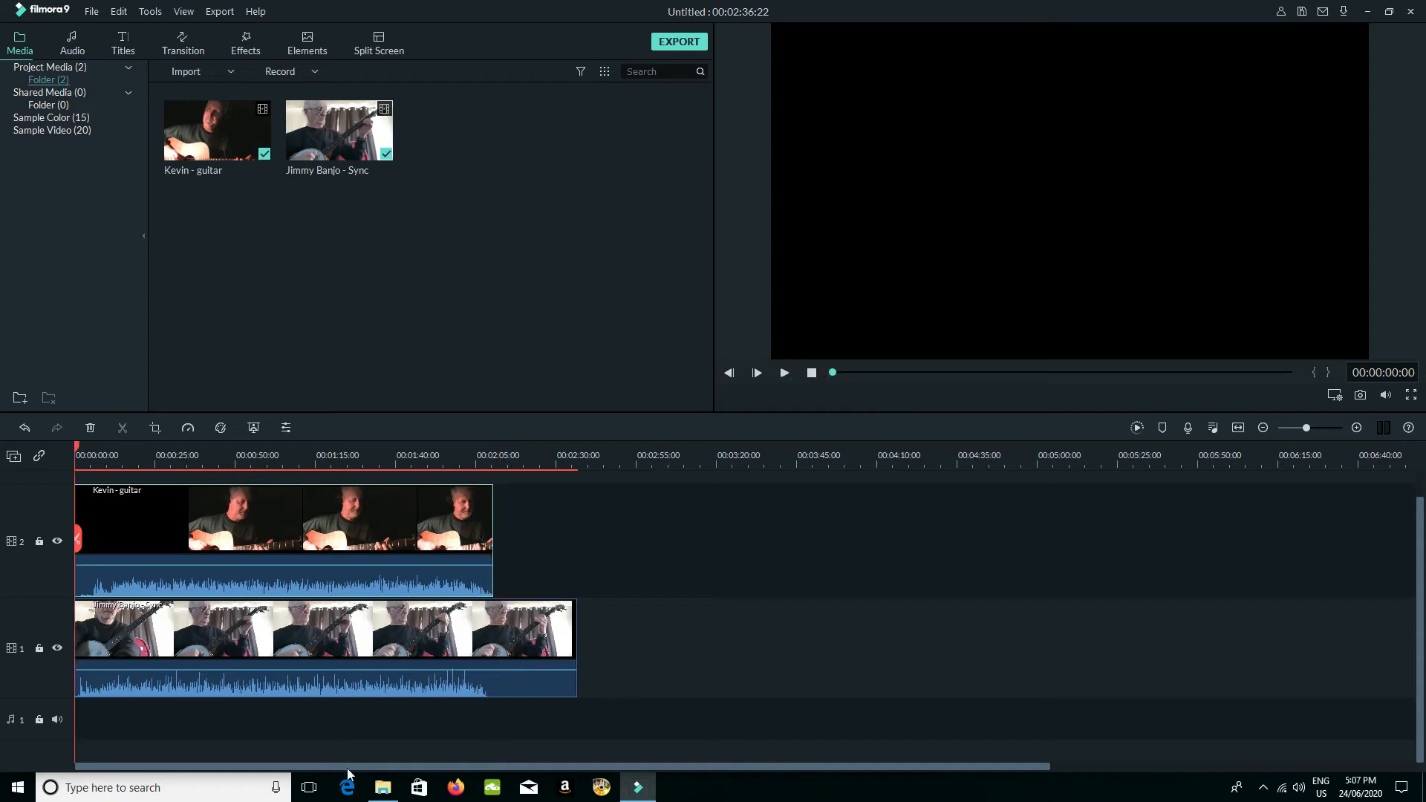
# Trim the black, silent opening off the start of the guitar clip on track 2.
pyautogui.scroll(1, 369, 651)
pyautogui.click(210, 580)
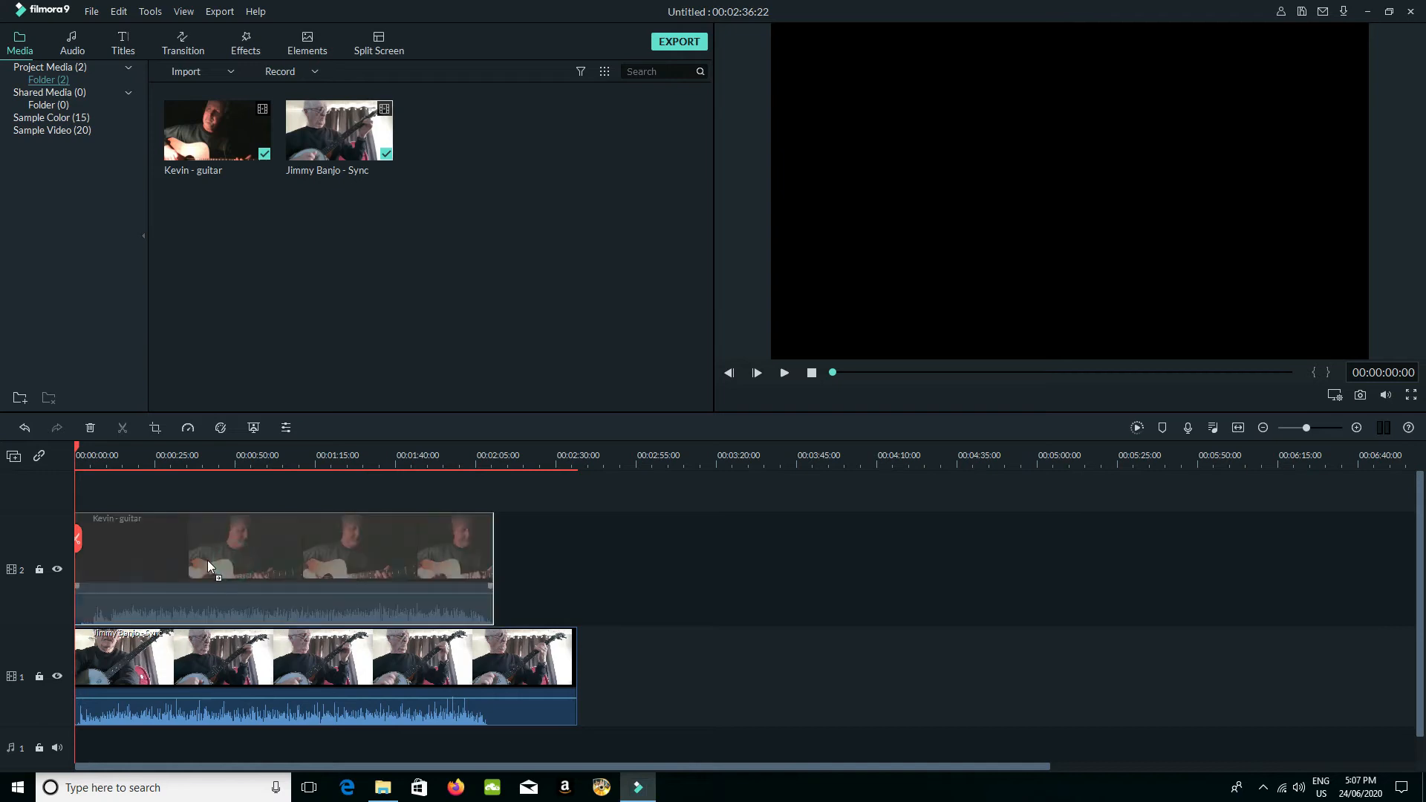
pyautogui.moveTo(1307, 428); pyautogui.dragTo(1334, 427)
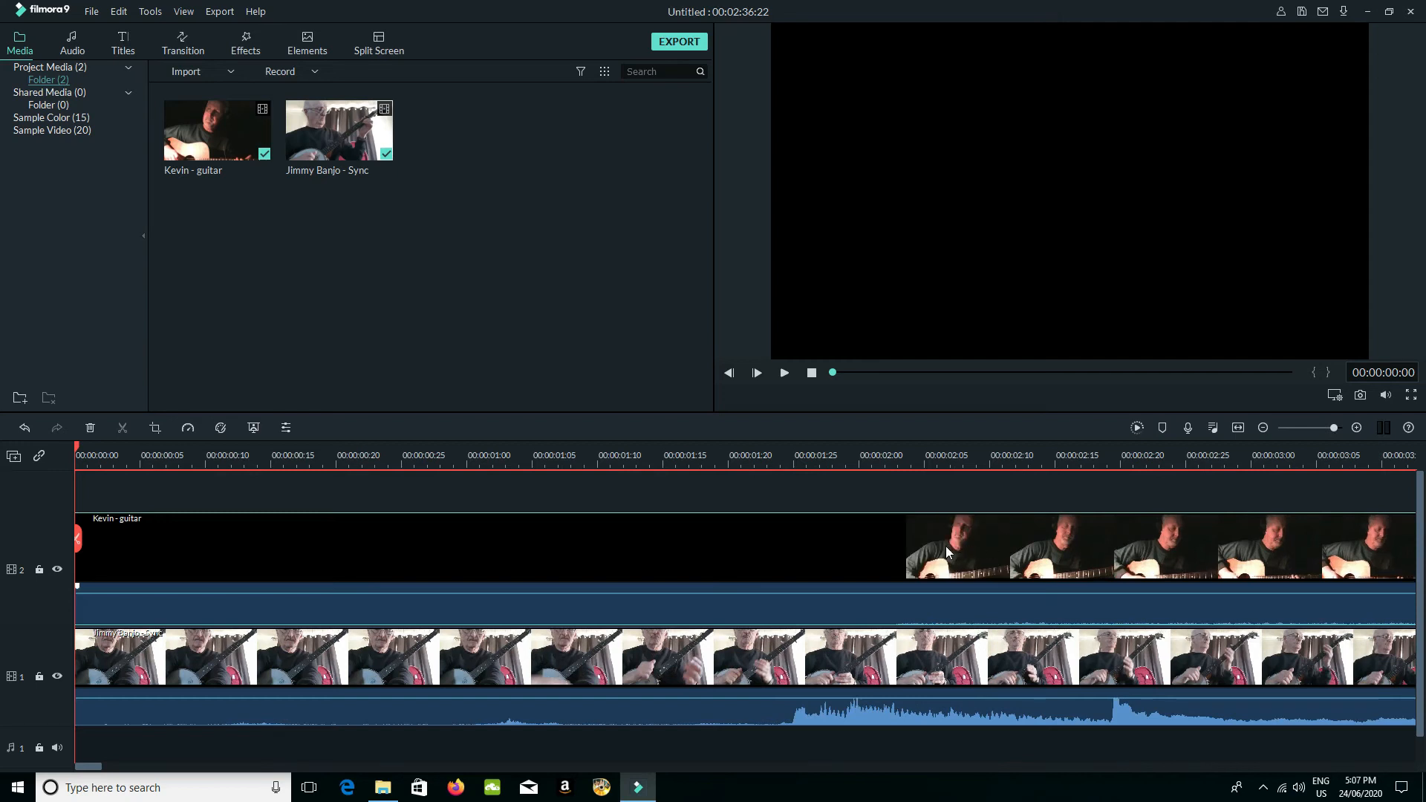
pyautogui.scroll(-1, 383, 567)
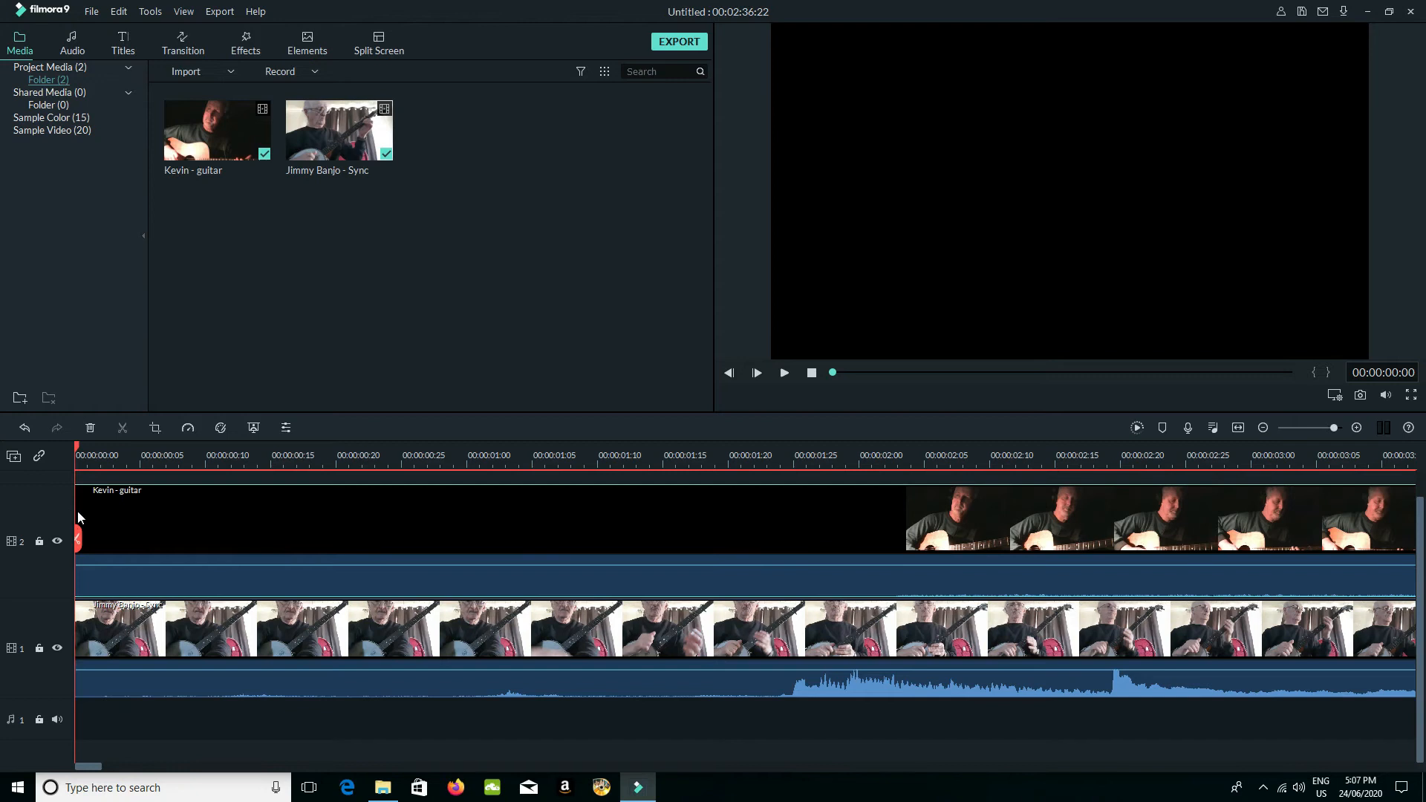
pyautogui.moveTo(77, 509); pyautogui.dragTo(573, 518)
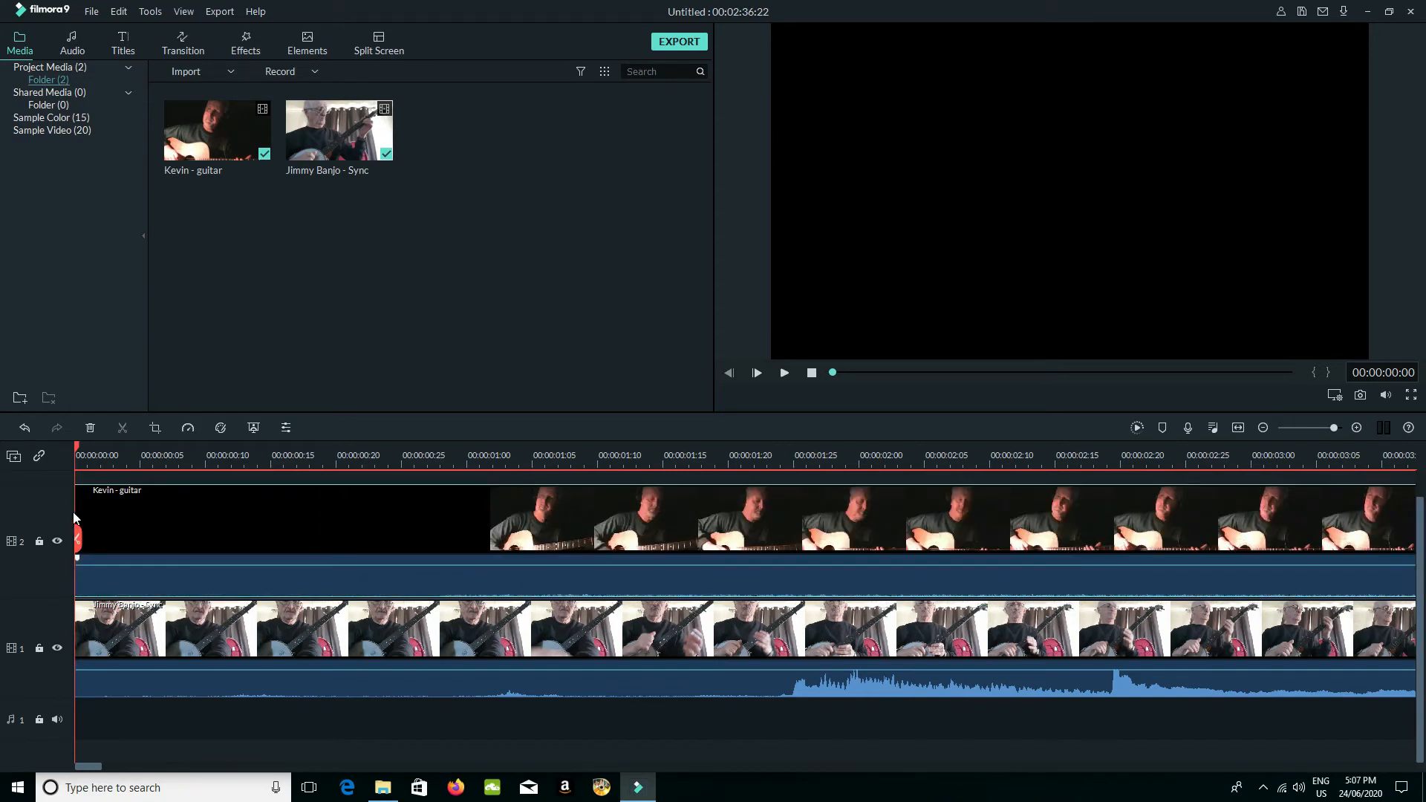
pyautogui.moveTo(75, 512); pyautogui.dragTo(330, 526)
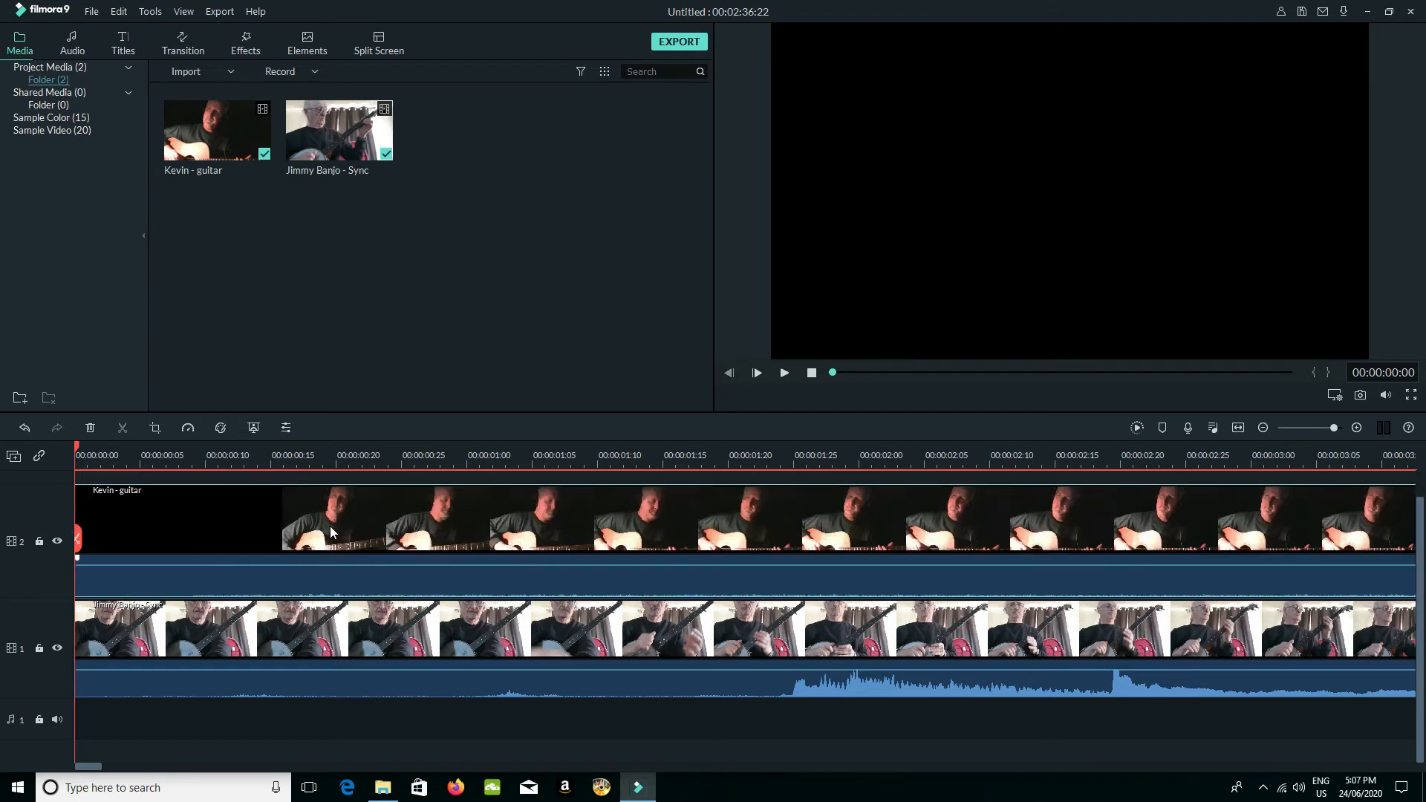
pyautogui.moveTo(163, 520); pyautogui.dragTo(545, 511)
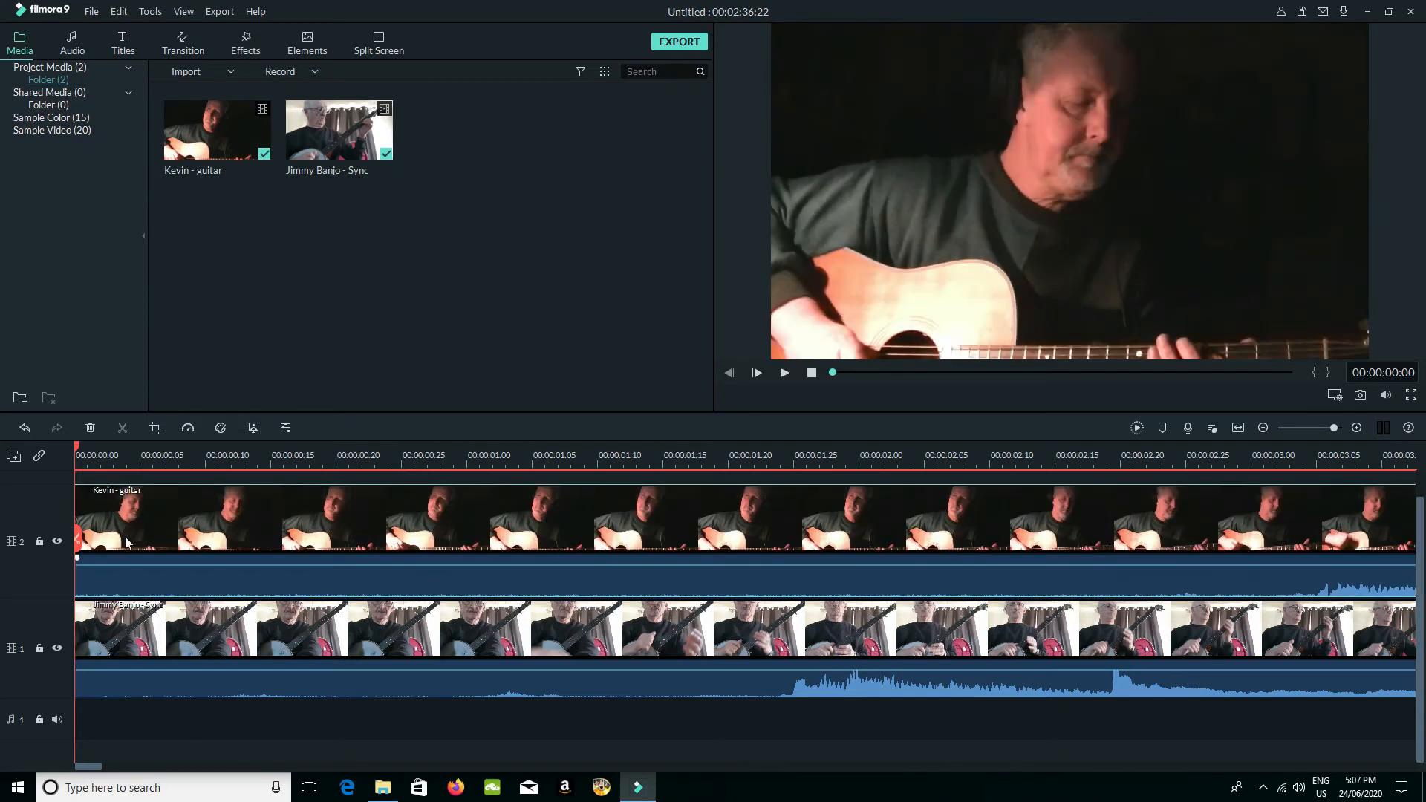
# Restore the guitar clip's trimmed opening, with the clip at the timeline's start, and play both clips to recheck the sync.
pyautogui.moveTo(193, 515); pyautogui.dragTo(434, 502)
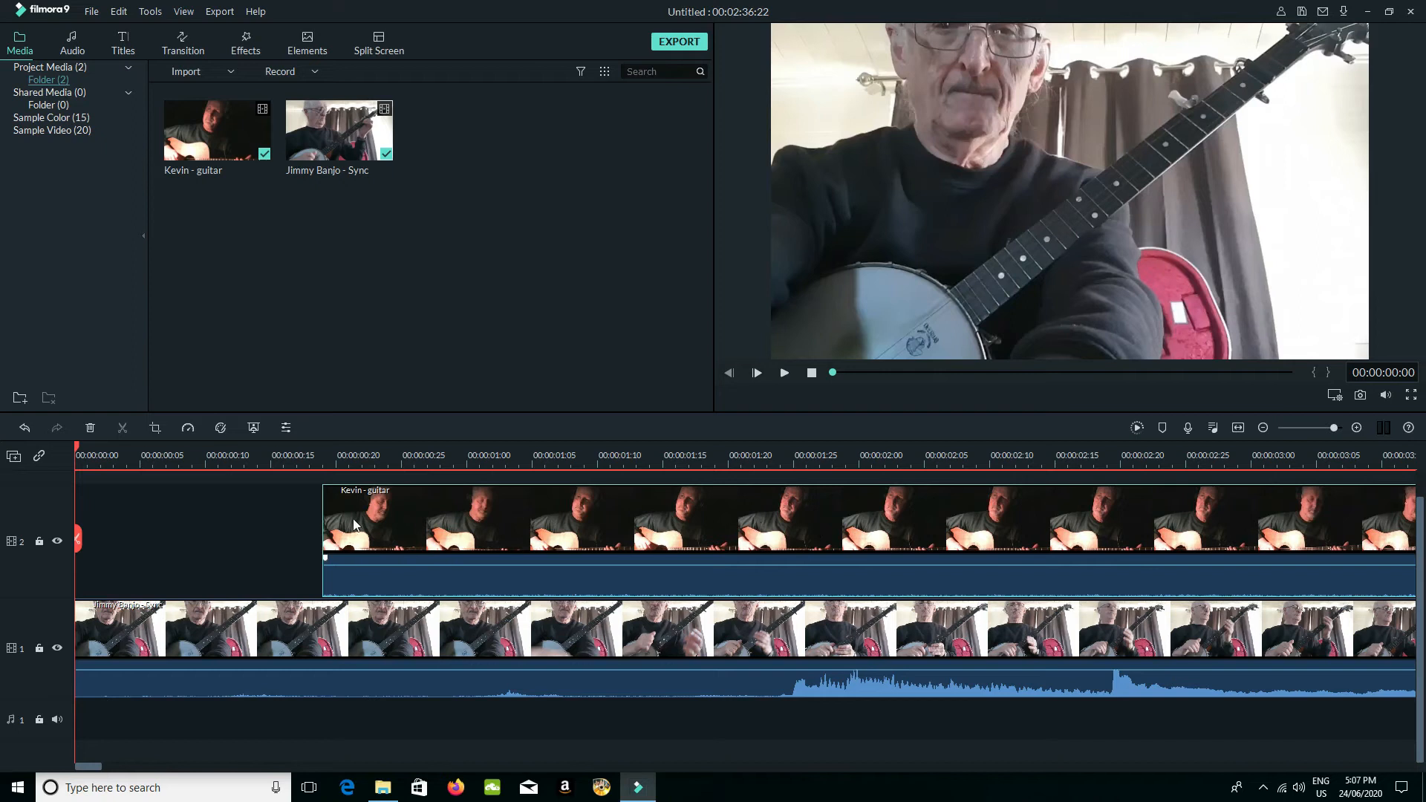
pyautogui.moveTo(321, 516); pyautogui.dragTo(6, 523)
pyautogui.moveTo(425, 532); pyautogui.dragTo(1006, 563)
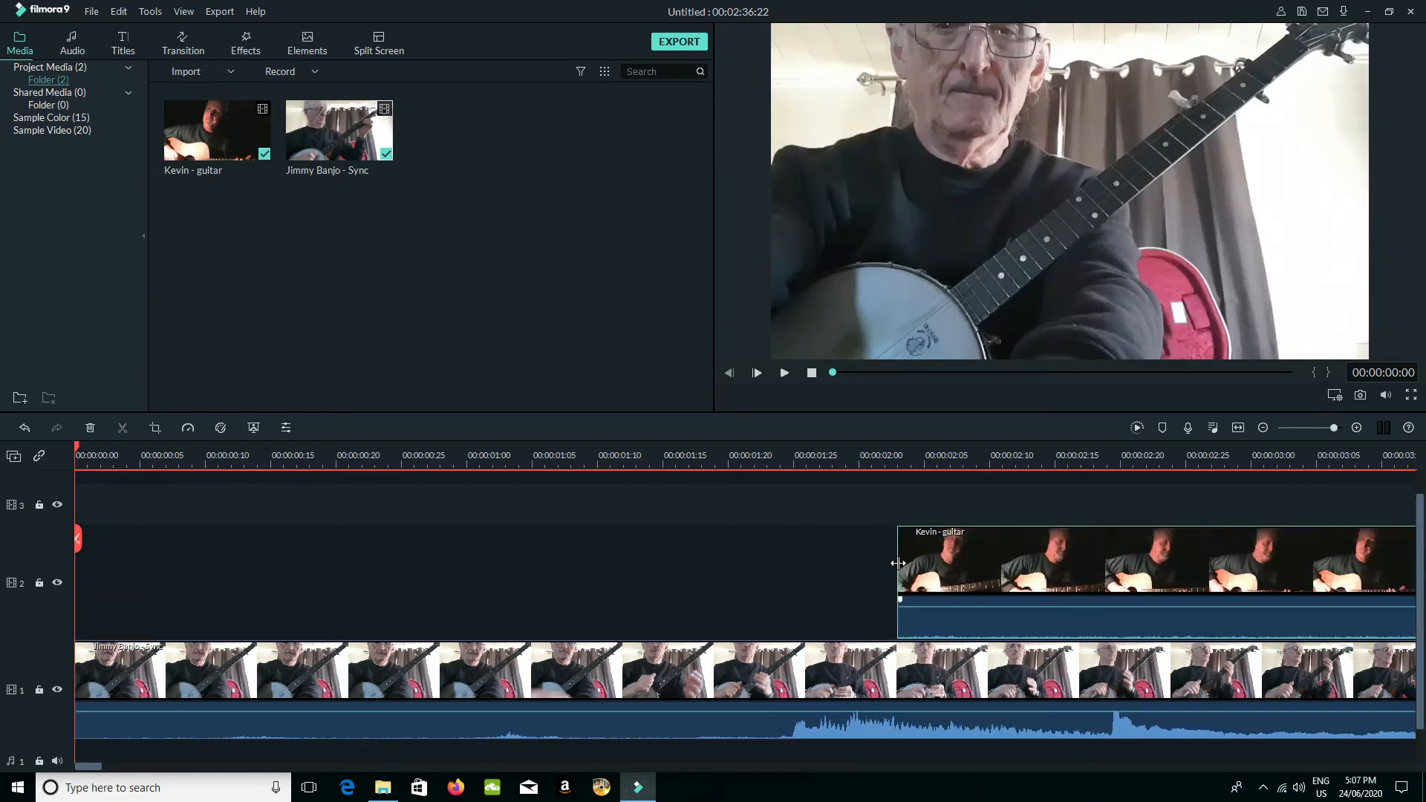
pyautogui.moveTo(896, 563); pyautogui.dragTo(6, 572)
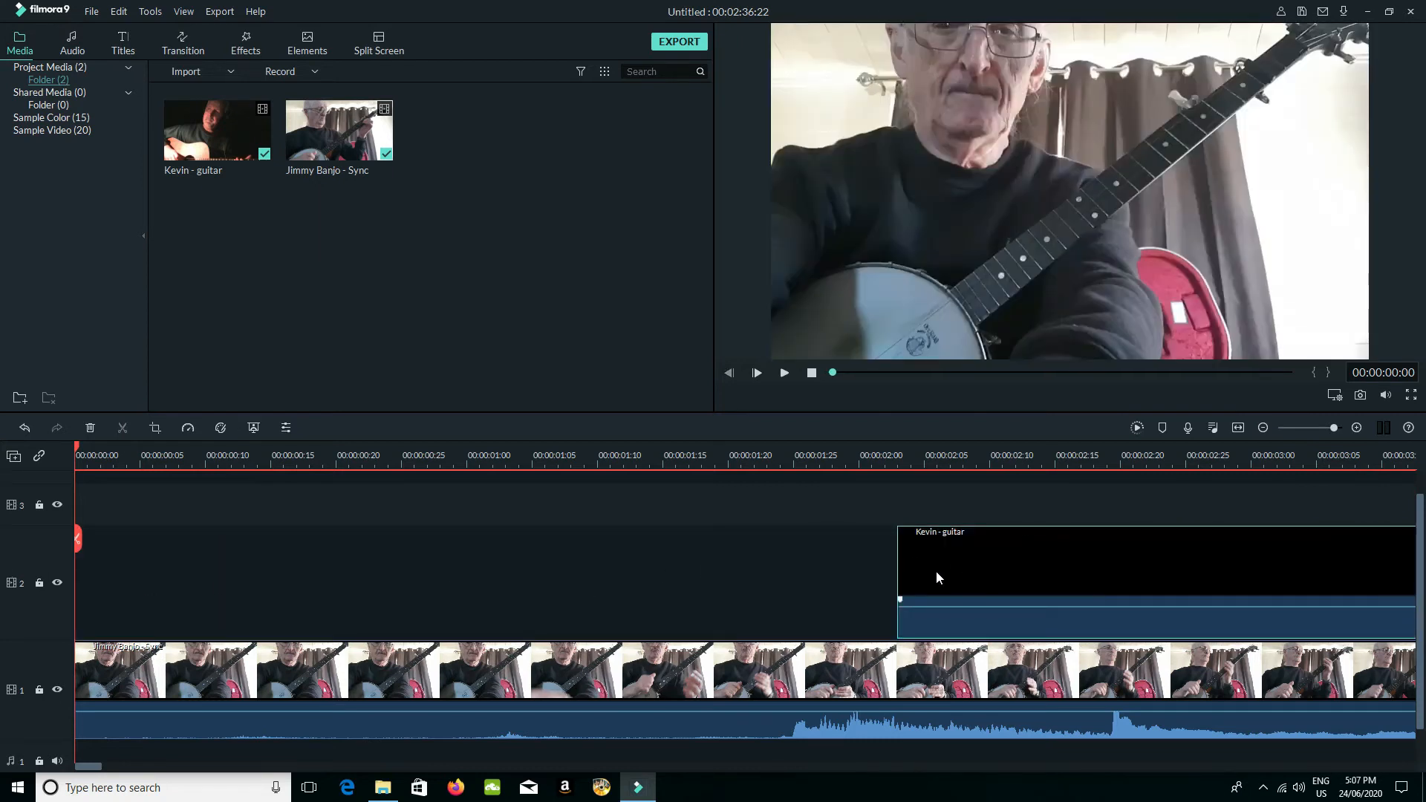
pyautogui.moveTo(897, 567); pyautogui.dragTo(398, 562)
pyautogui.moveTo(975, 555); pyautogui.dragTo(91, 560)
pyautogui.click(784, 373)
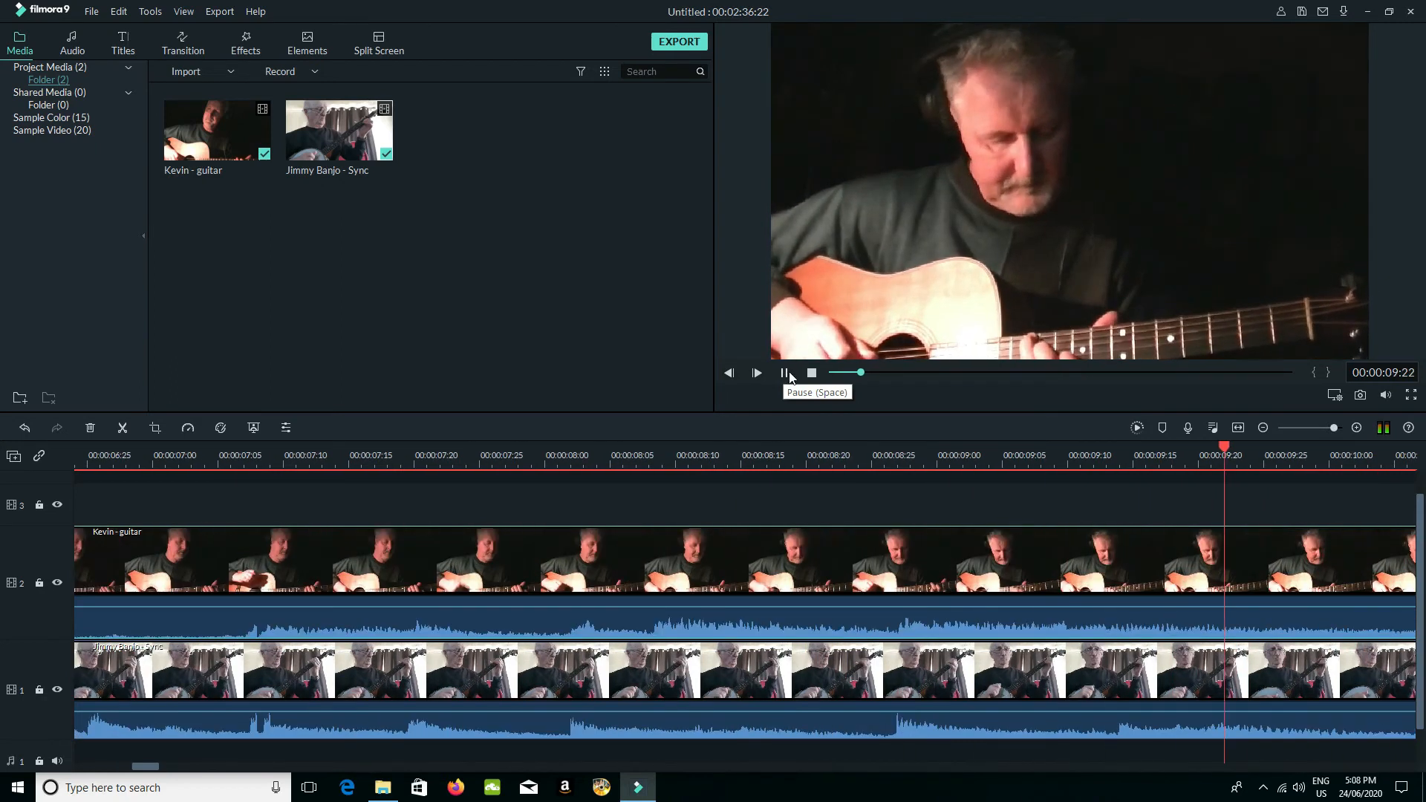
pyautogui.click(812, 372)
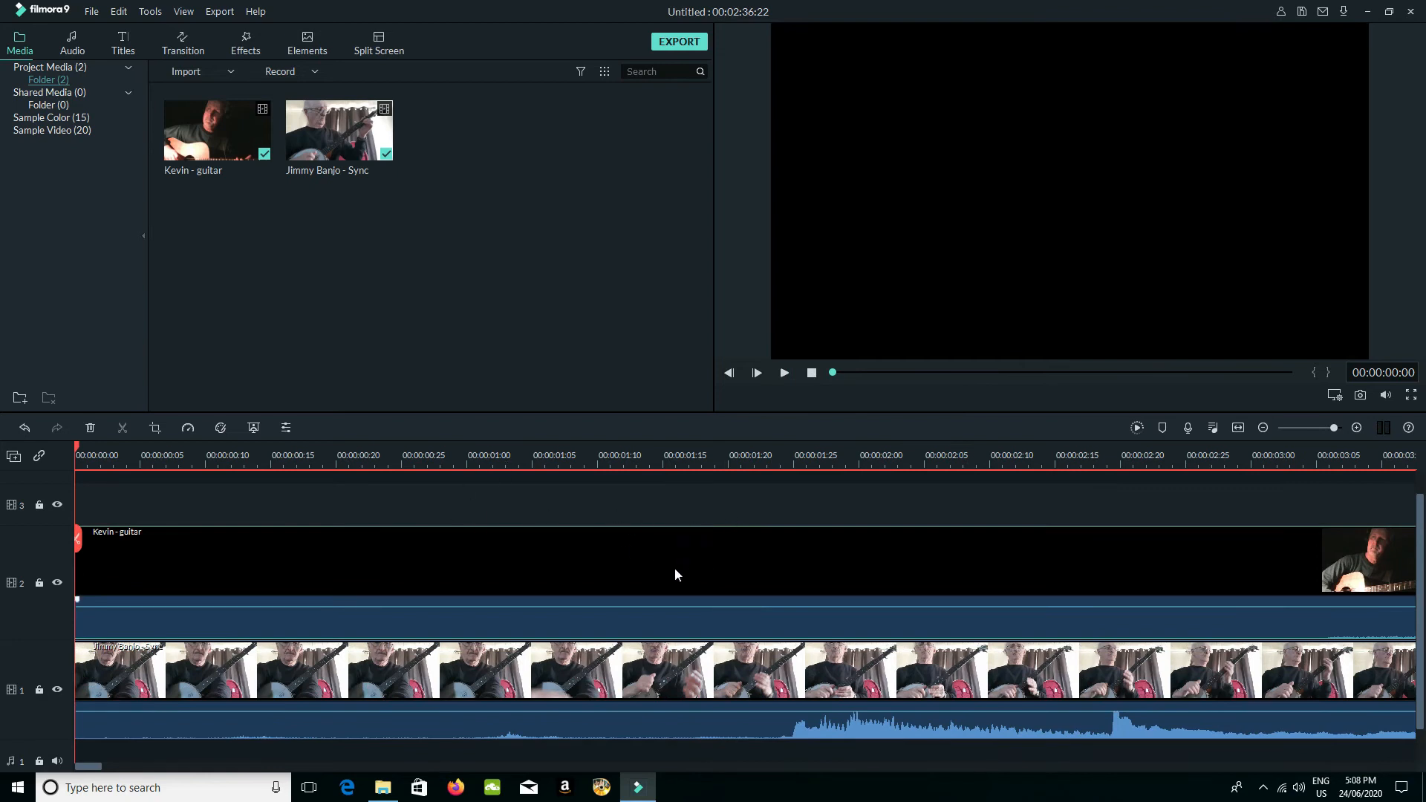
# Hide the guitar video on track 2 and play the first 6 seconds with only the banjo video showing.
pyautogui.moveTo(1334, 430); pyautogui.dragTo(1315, 433)
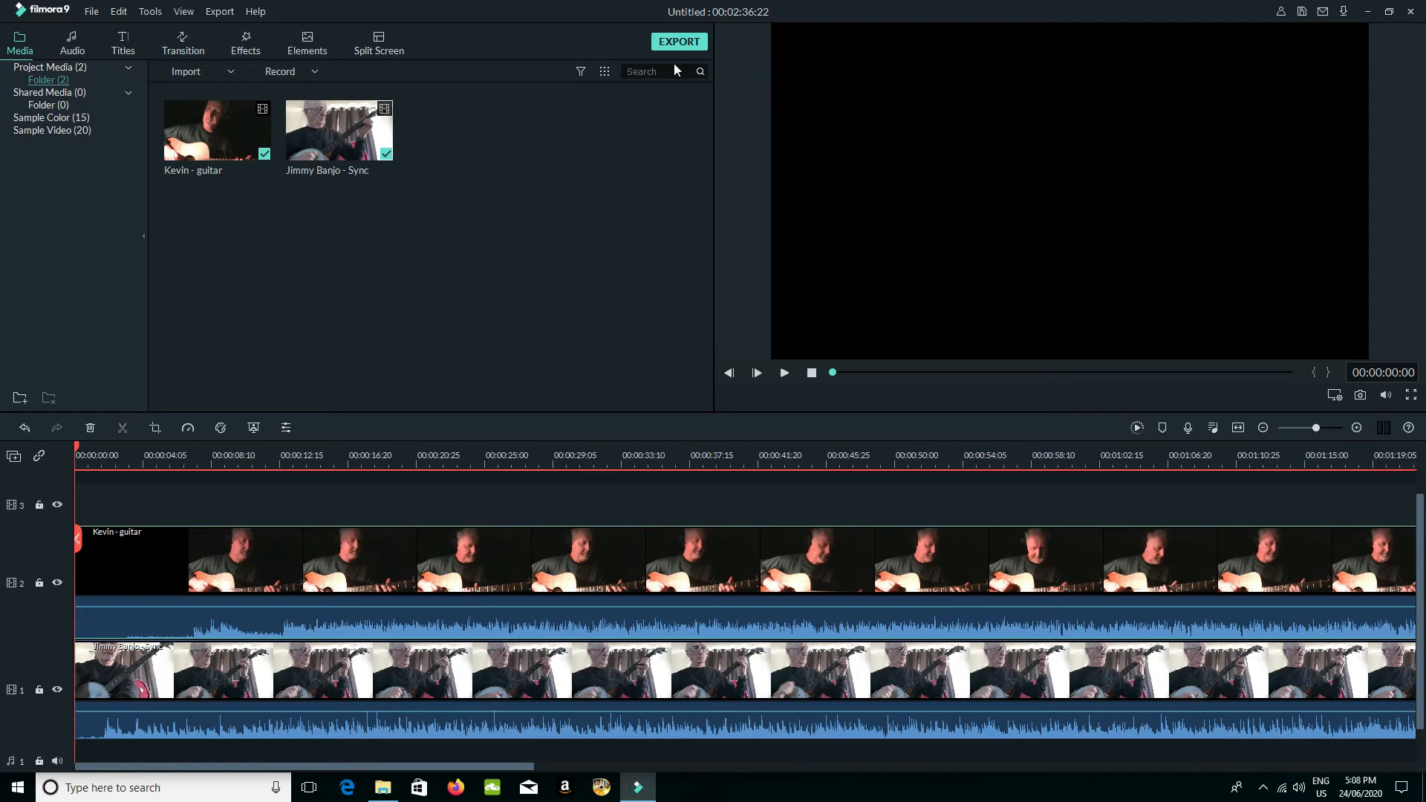
pyautogui.click(58, 582)
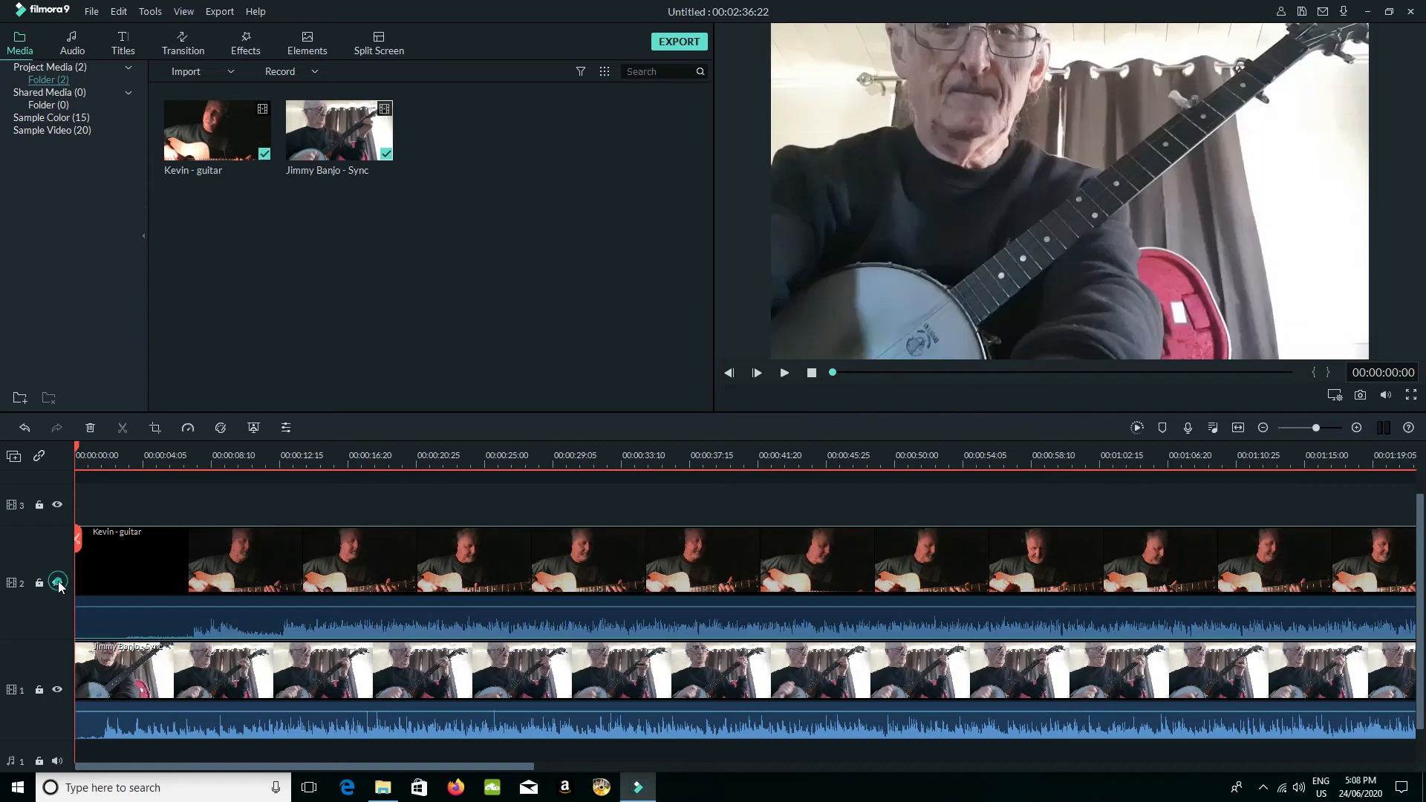
pyautogui.click(783, 374)
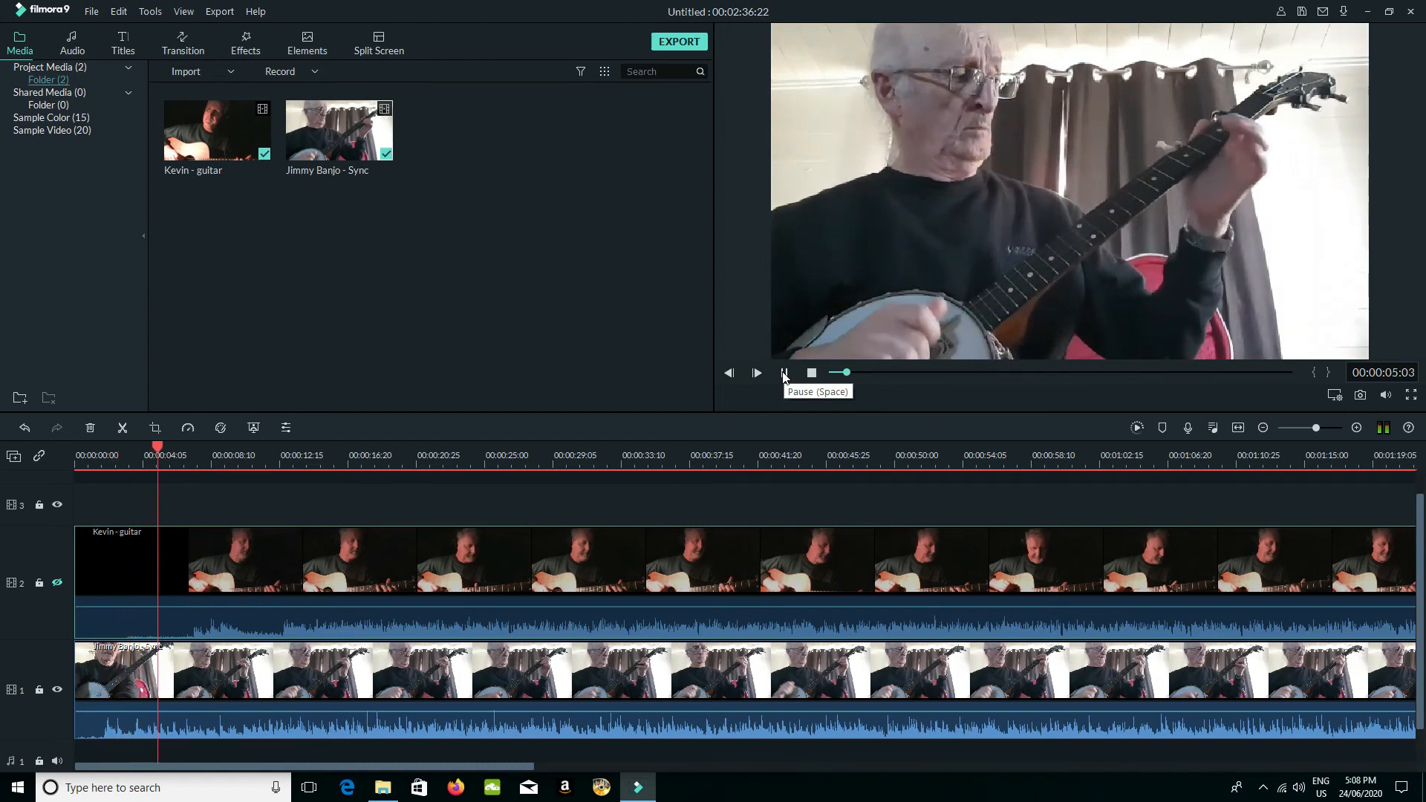
pyautogui.click(784, 373)
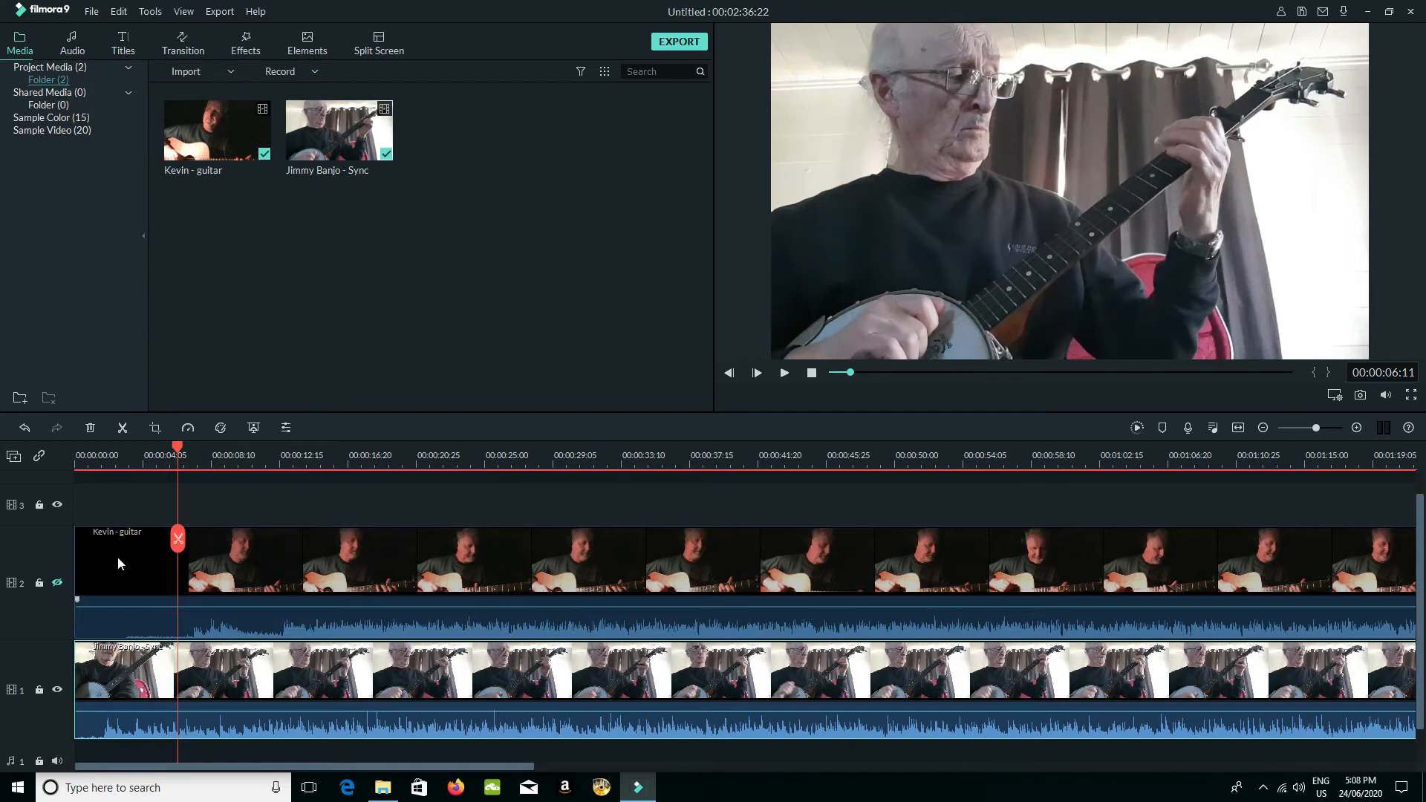
pyautogui.click(238, 565)
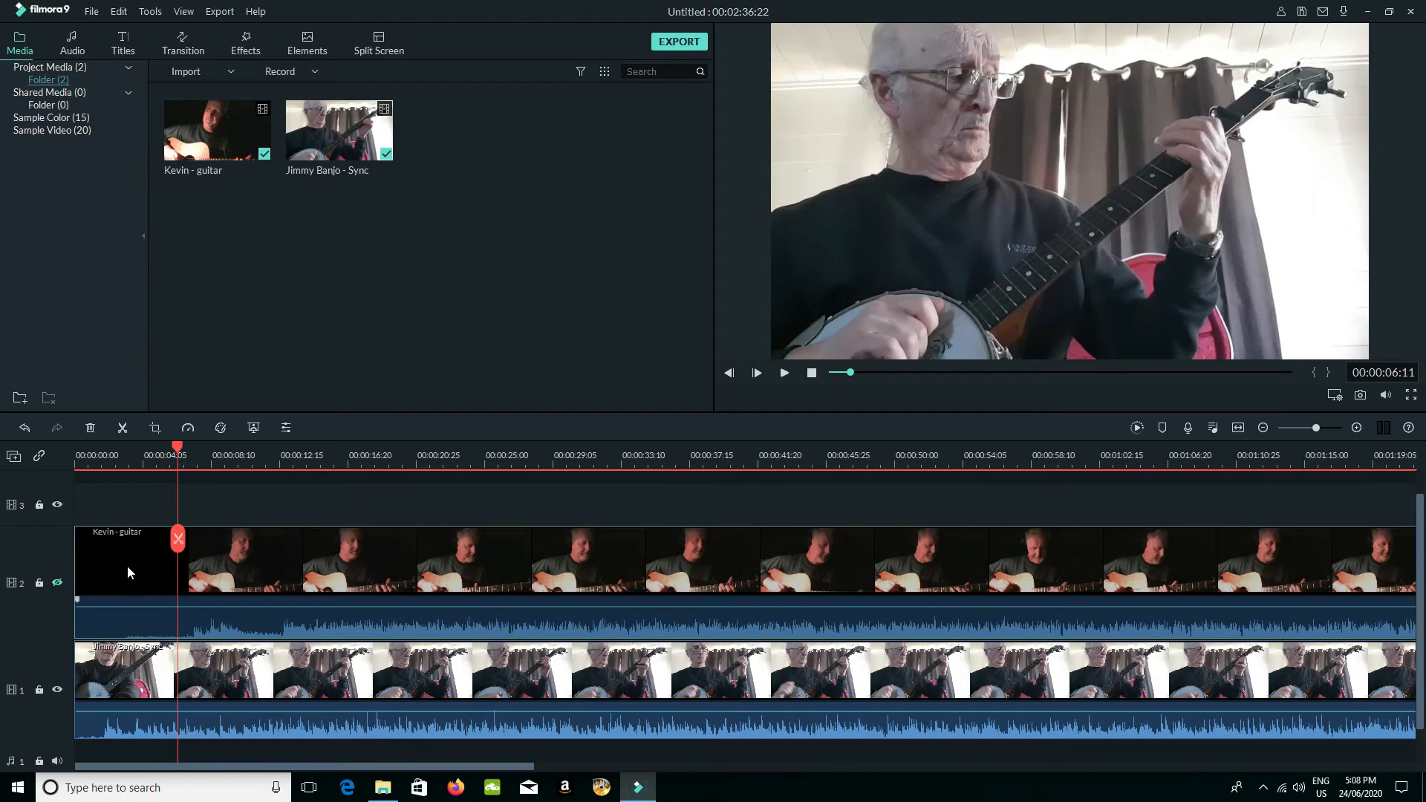
pyautogui.click(265, 562)
# Export the project as an MP4 named My Video to the Saint Anne's Reel folder on the desktop.
pyautogui.click(677, 42)
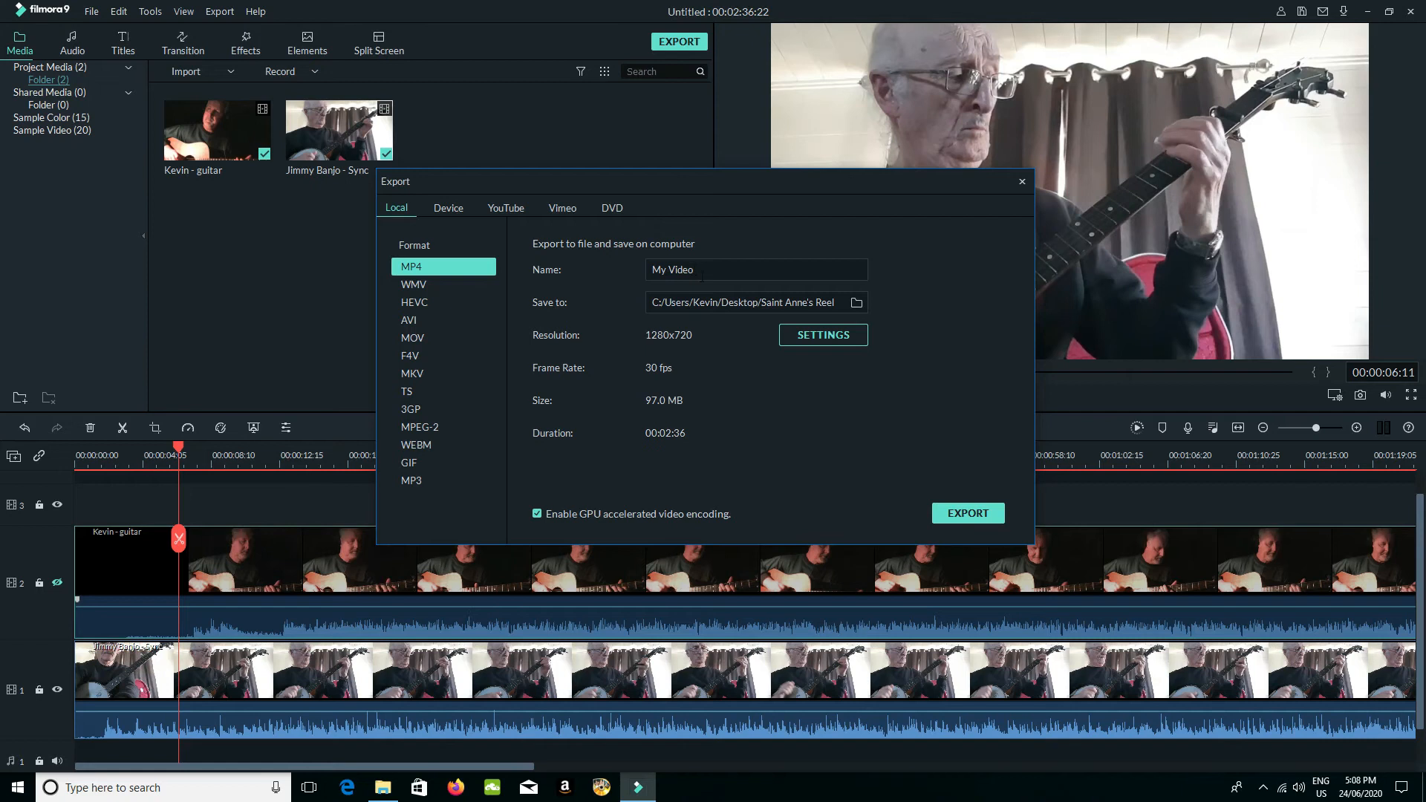
pyautogui.click(856, 302)
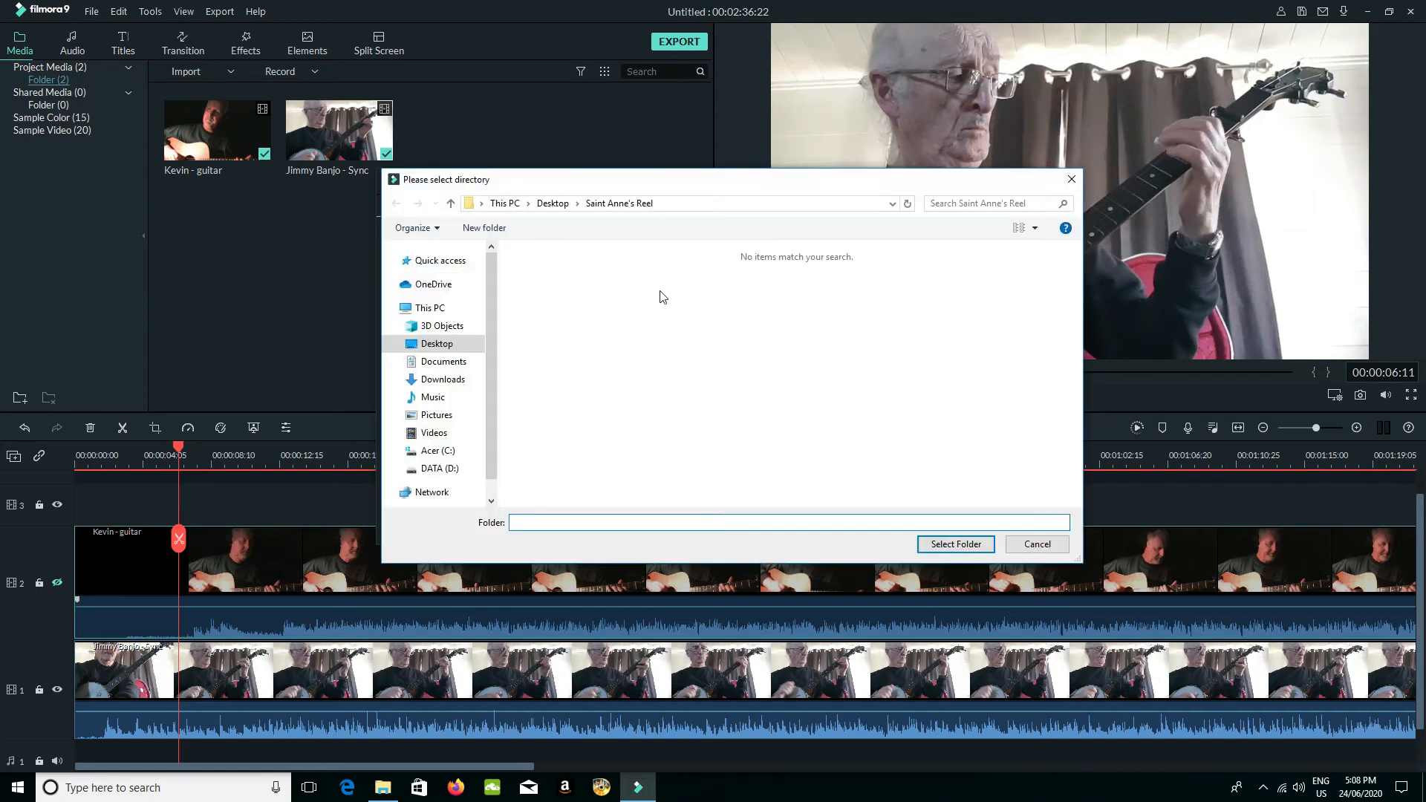
pyautogui.click(450, 203)
pyautogui.click(450, 203)
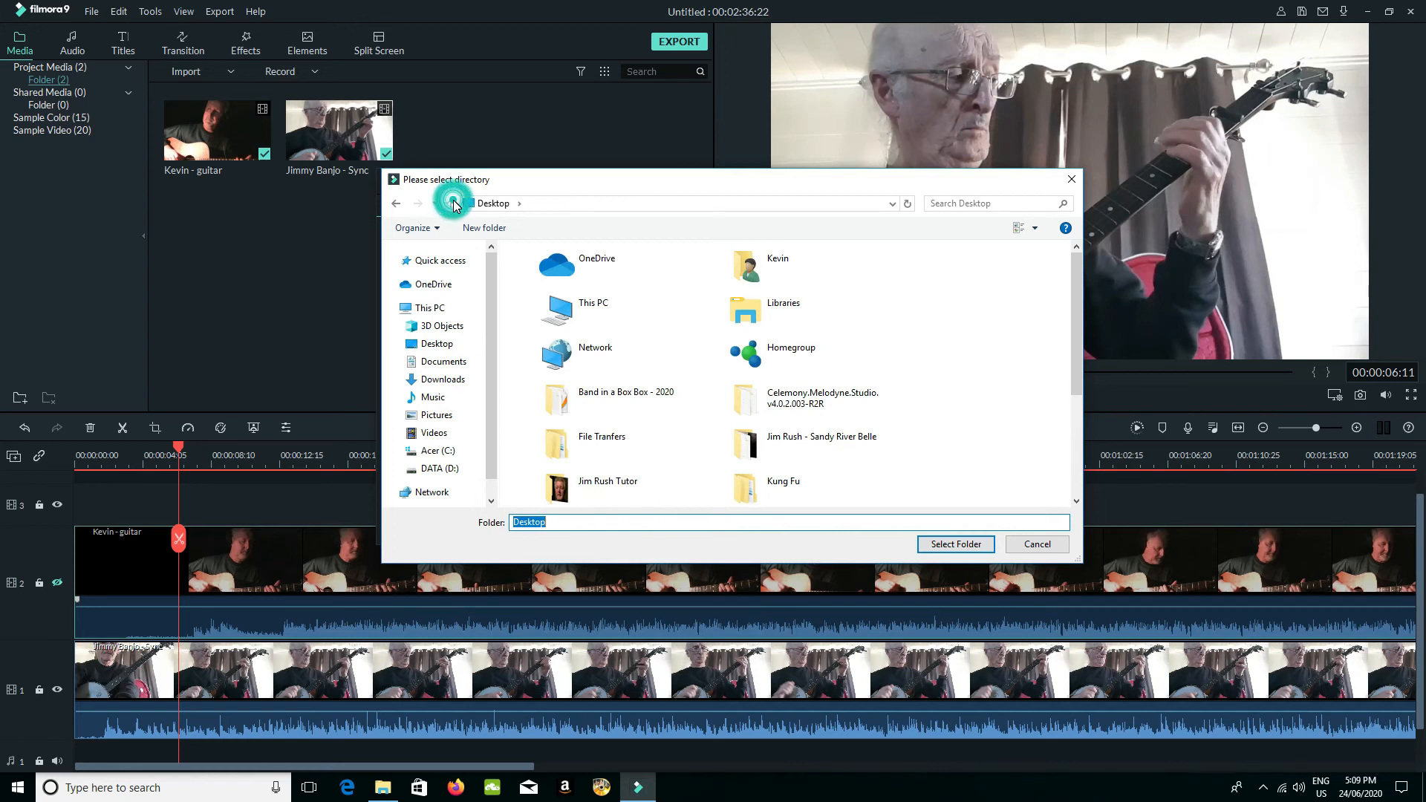
pyautogui.scroll(-3, 609, 440)
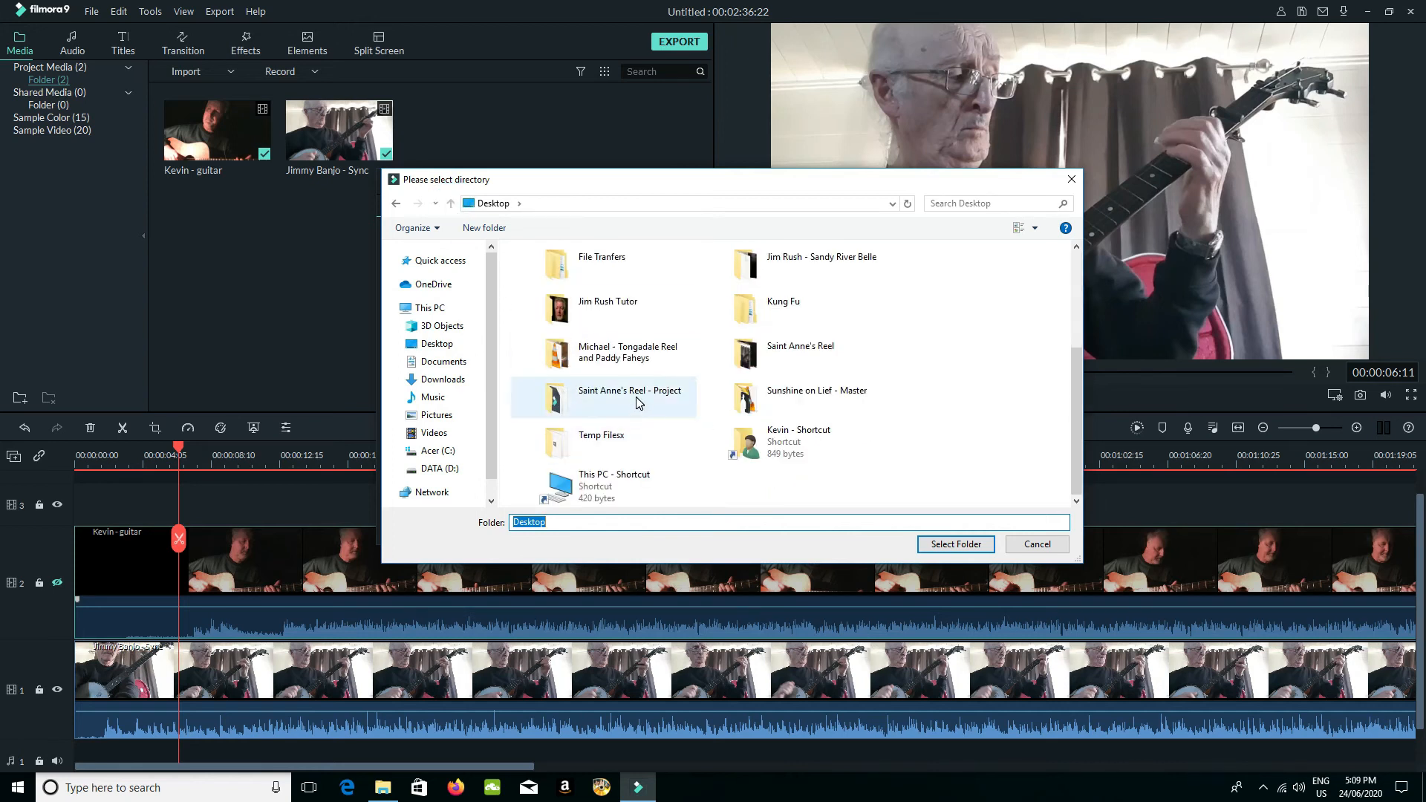
pyautogui.scroll(2, 698, 349)
pyautogui.scroll(-2, 690, 352)
pyautogui.doubleClick(805, 353)
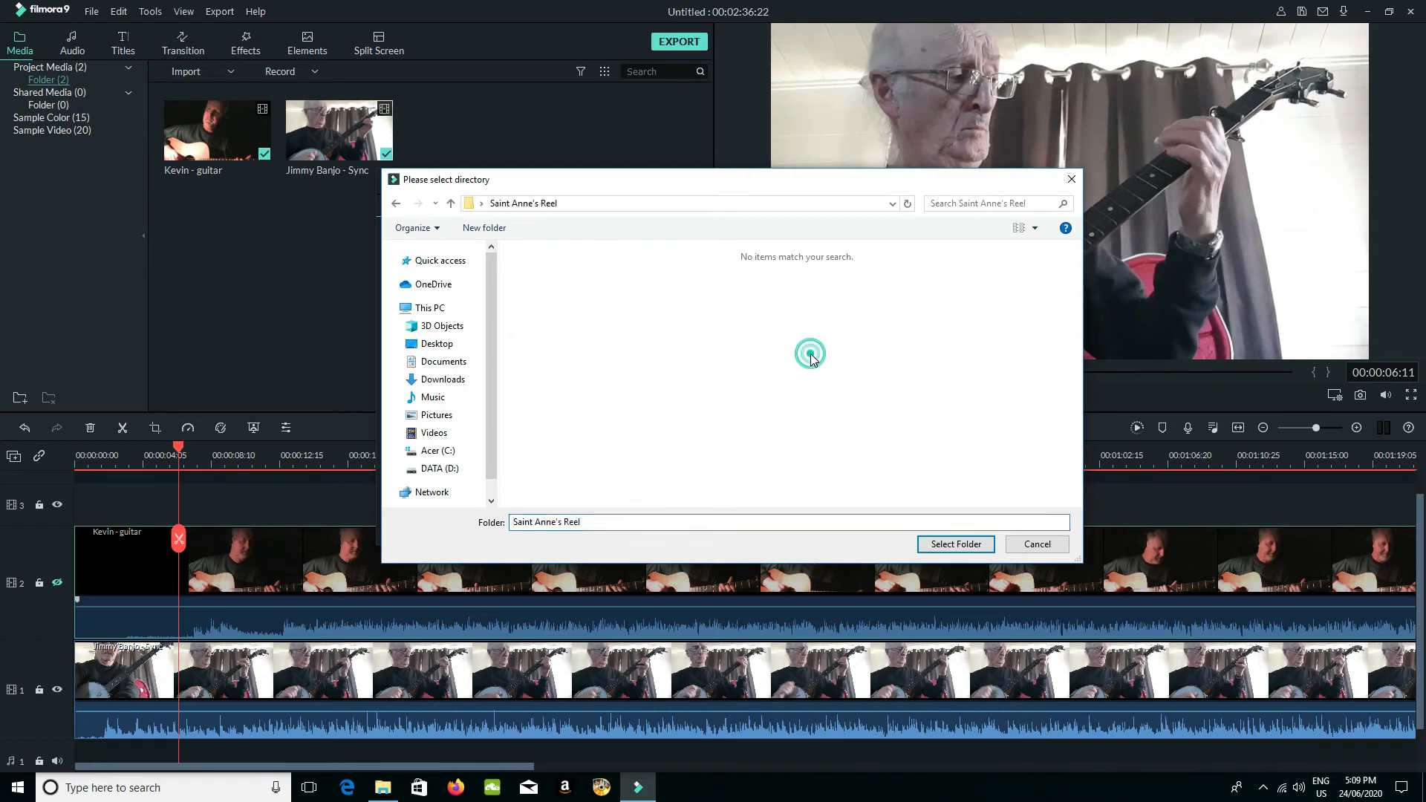
pyautogui.click(956, 544)
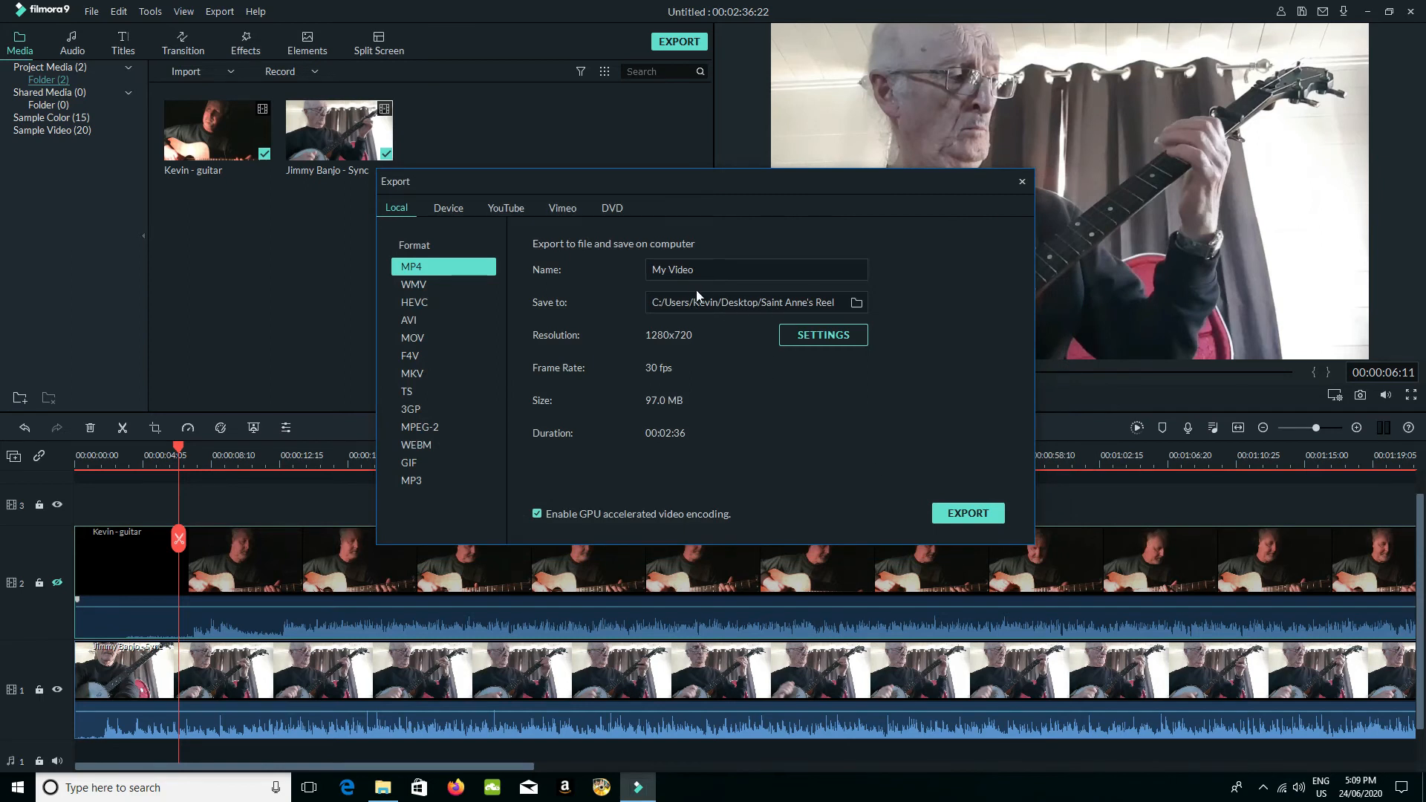
pyautogui.tripleClick(680, 269)
pyautogui.click(974, 515)
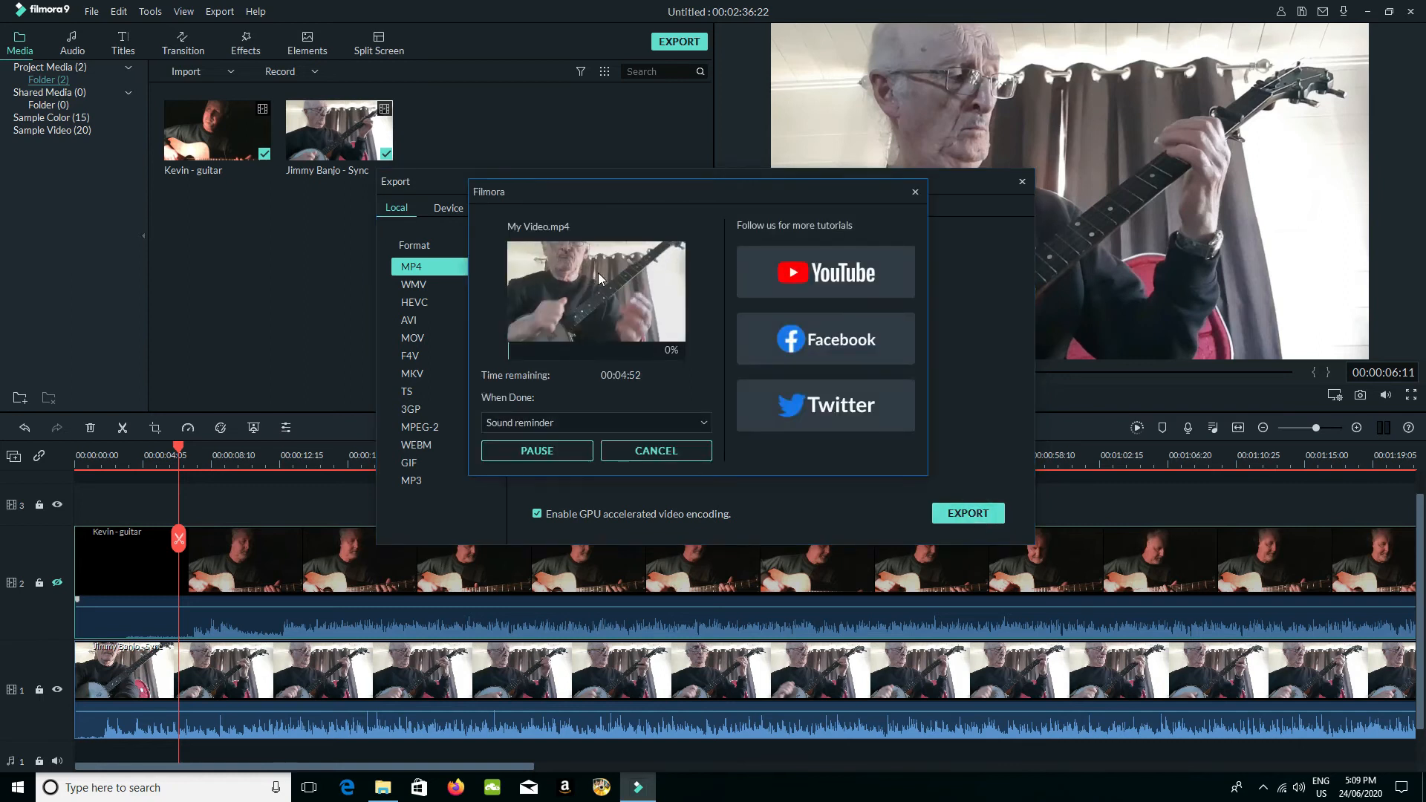
# Abort the running My Video export and close the export dialog.
pyautogui.click(913, 192)
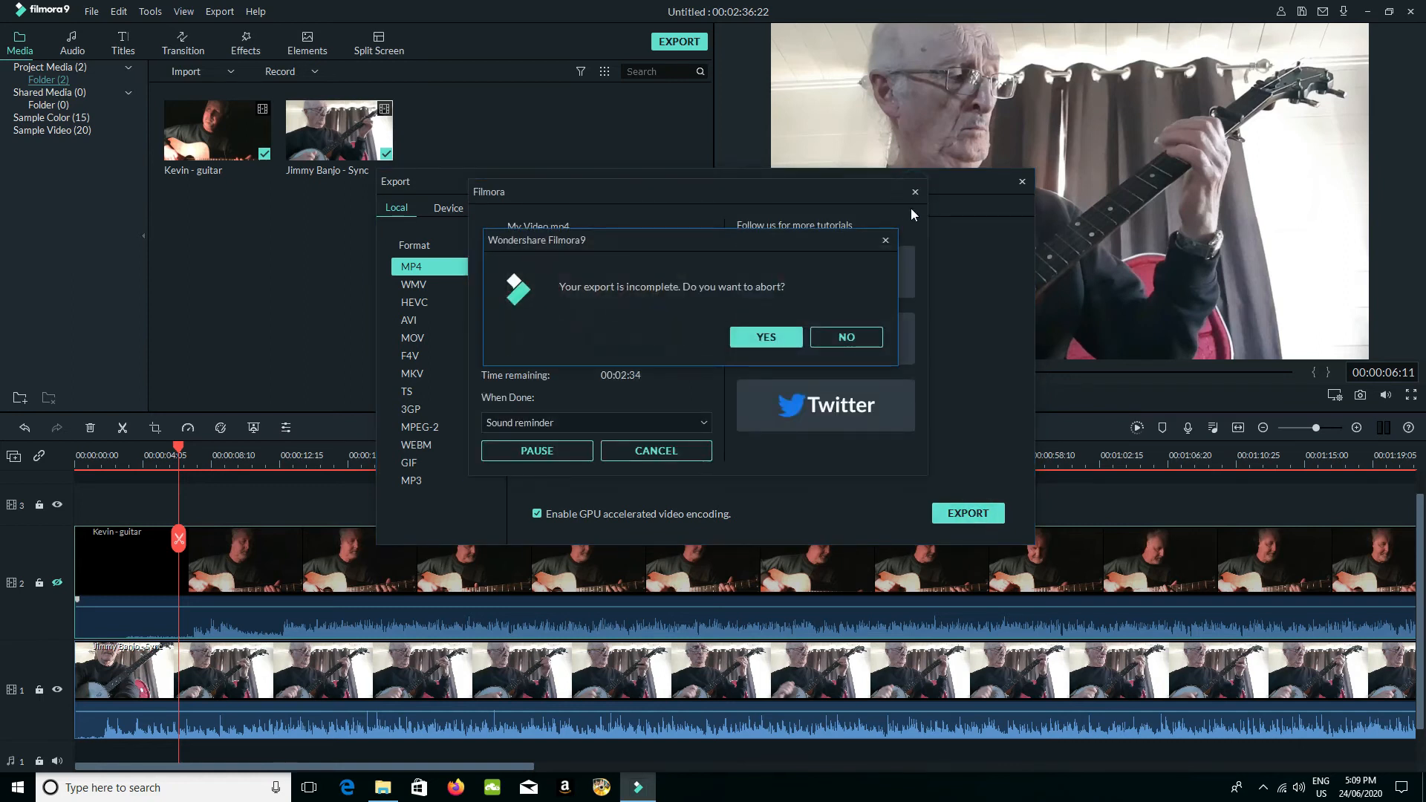
pyautogui.click(766, 337)
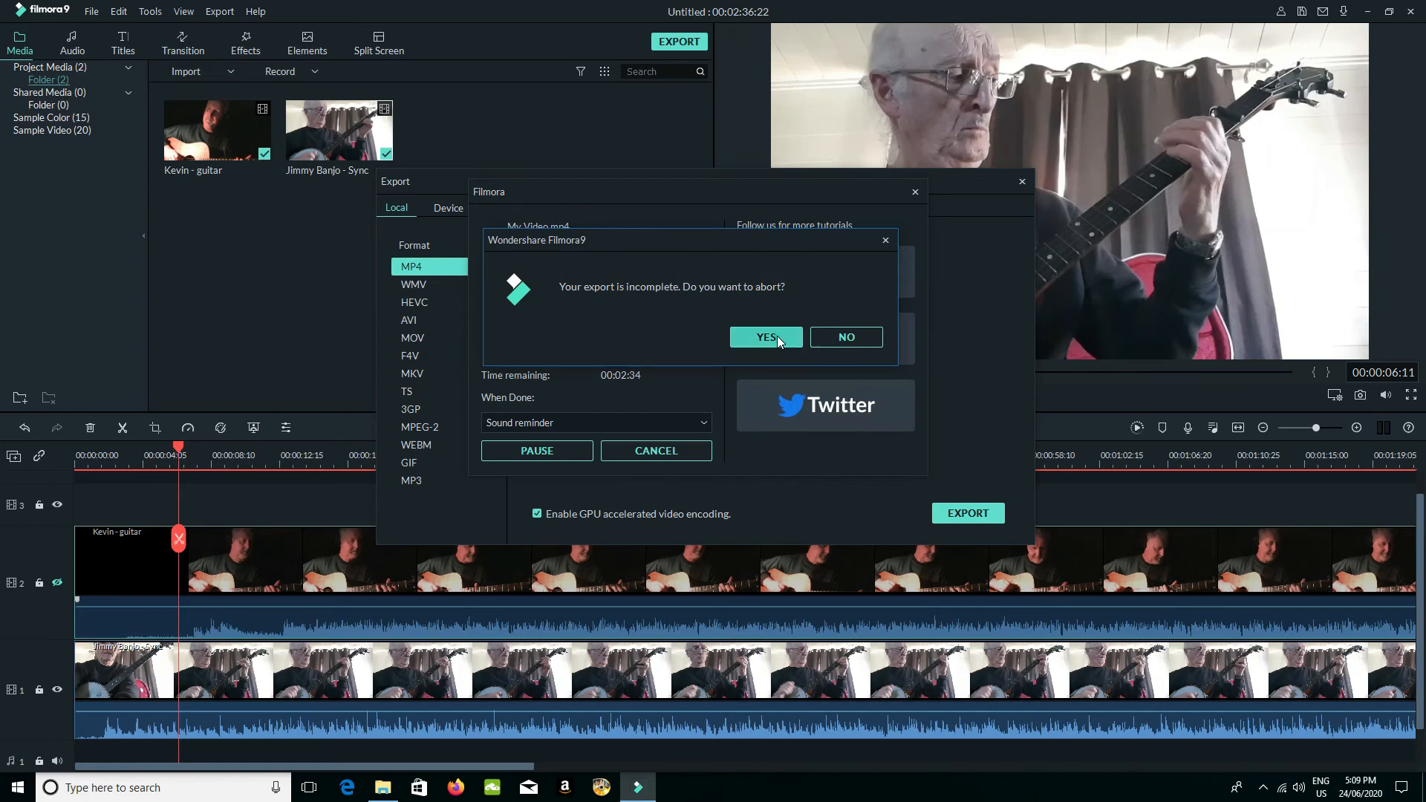
pyautogui.click(1023, 181)
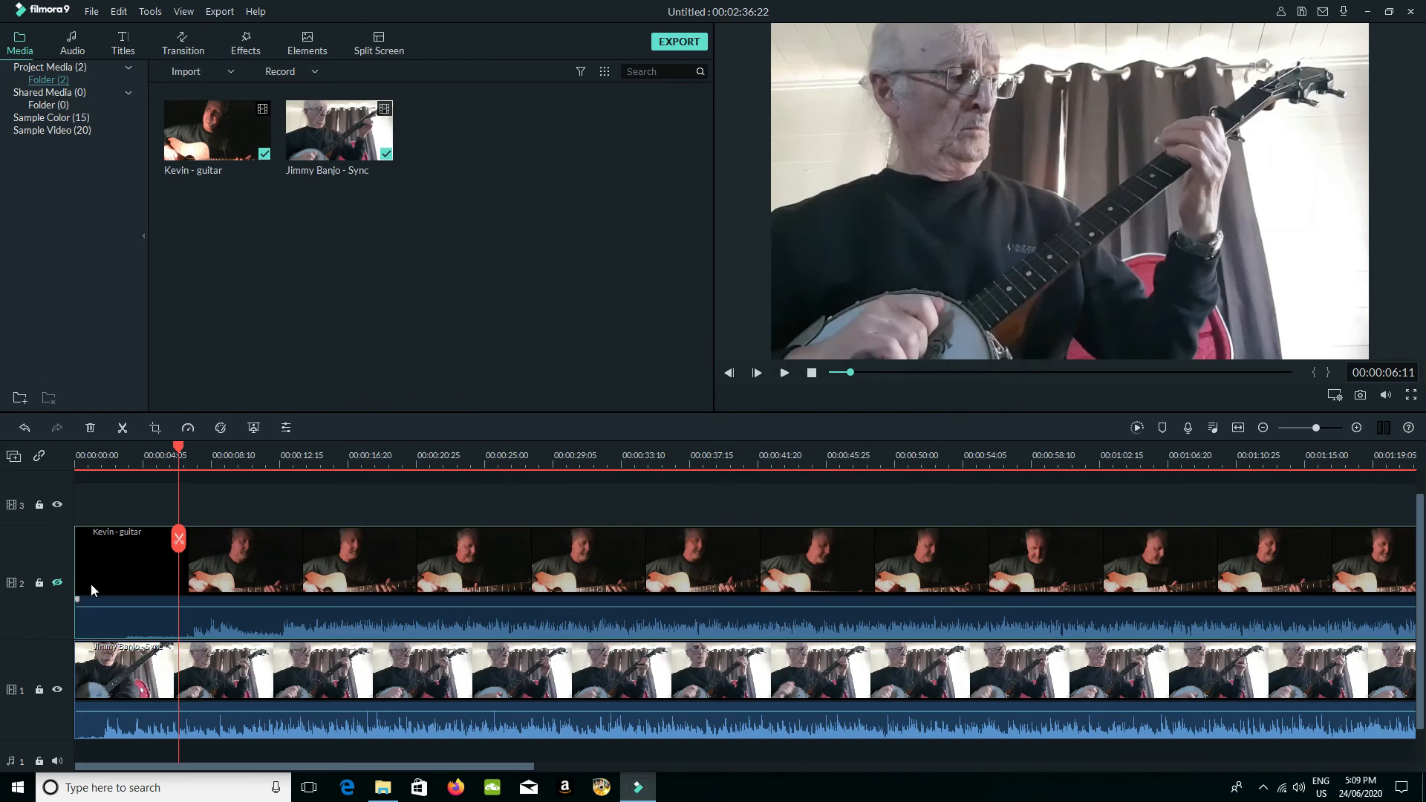
# Show the guitar video on track 2, hide the banjo video on track 1, and play the guitar view briefly.
pyautogui.click(58, 583)
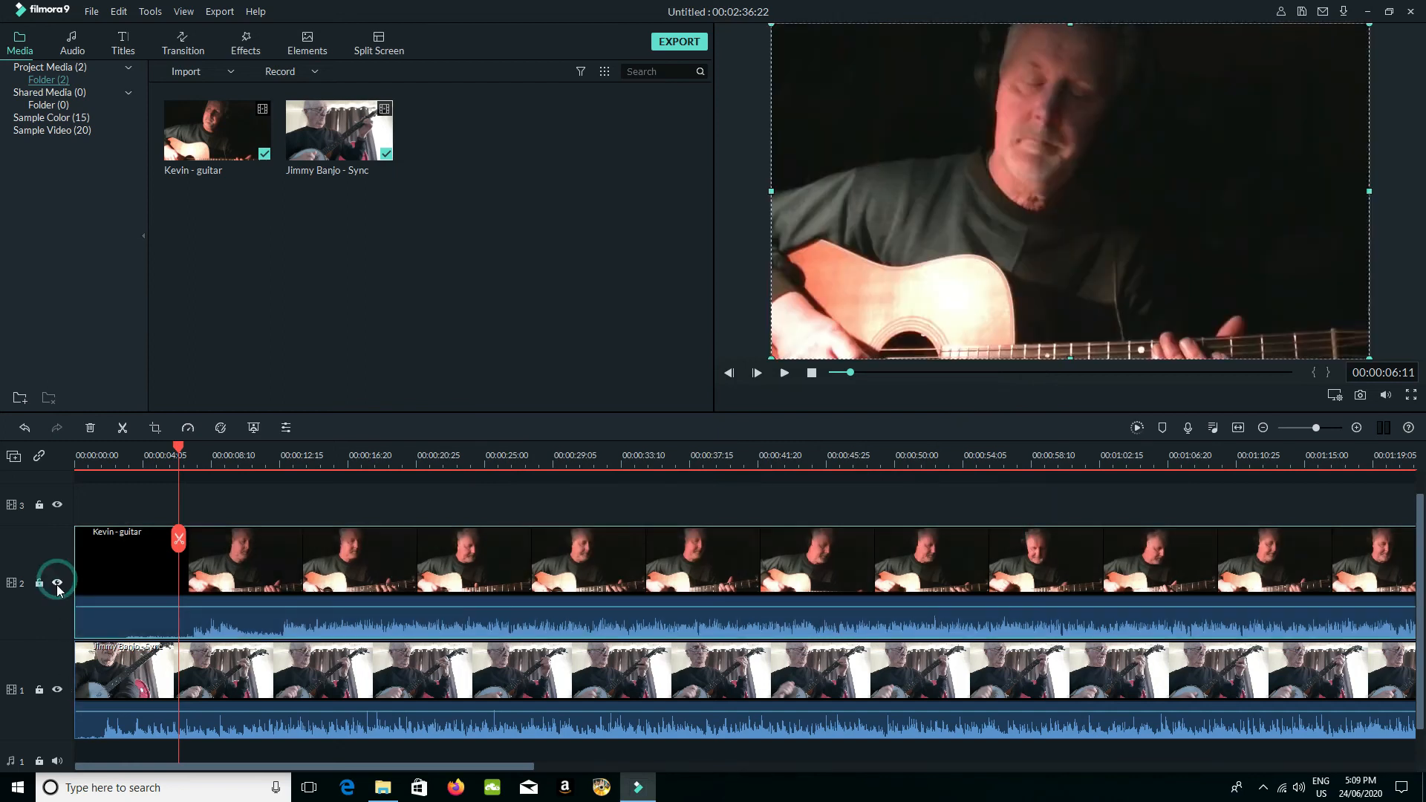
pyautogui.click(58, 690)
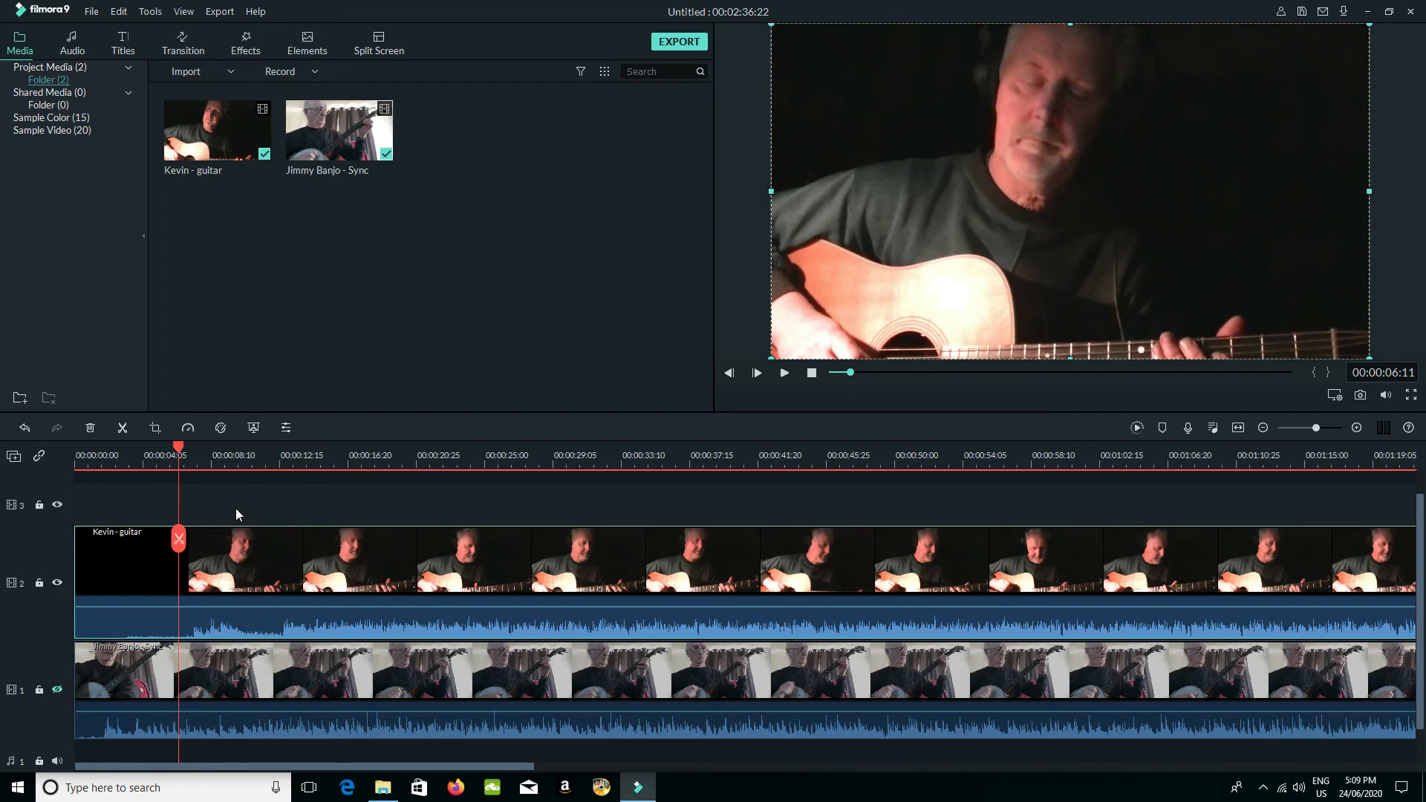
pyautogui.click(784, 374)
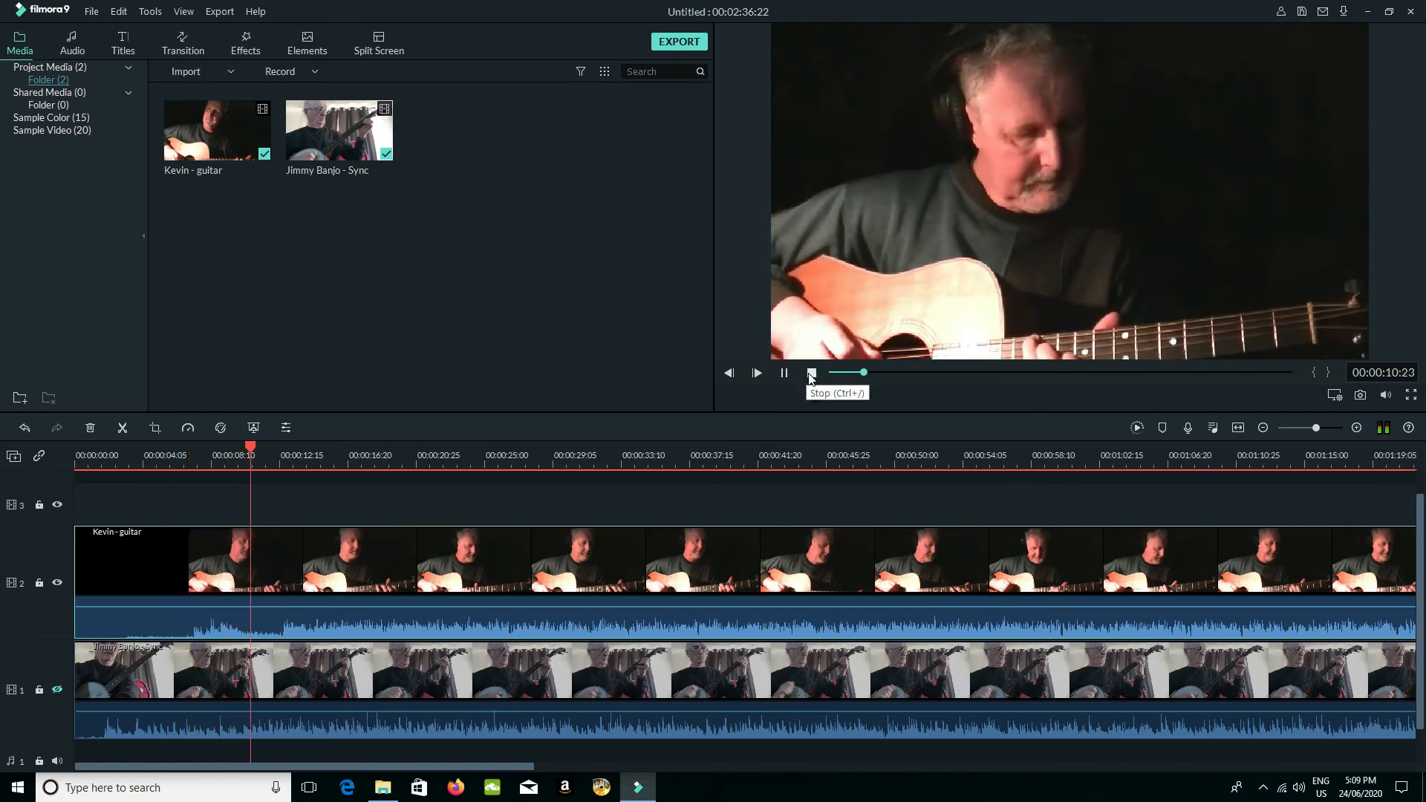
pyautogui.click(812, 374)
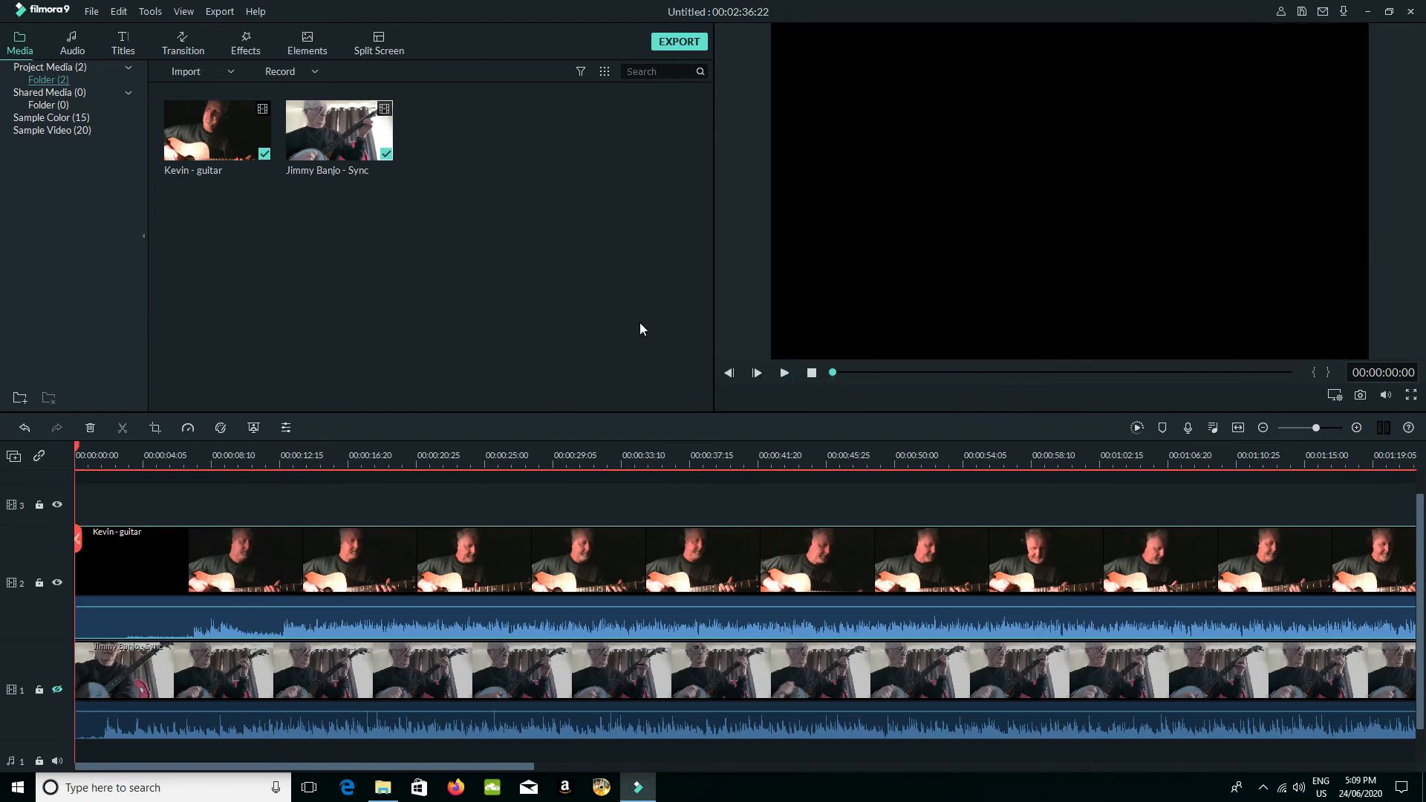
# Start exporting the guitar view as an MP4 named My Video to the Saint Anne's Reel folder, and abort it.
pyautogui.click(683, 41)
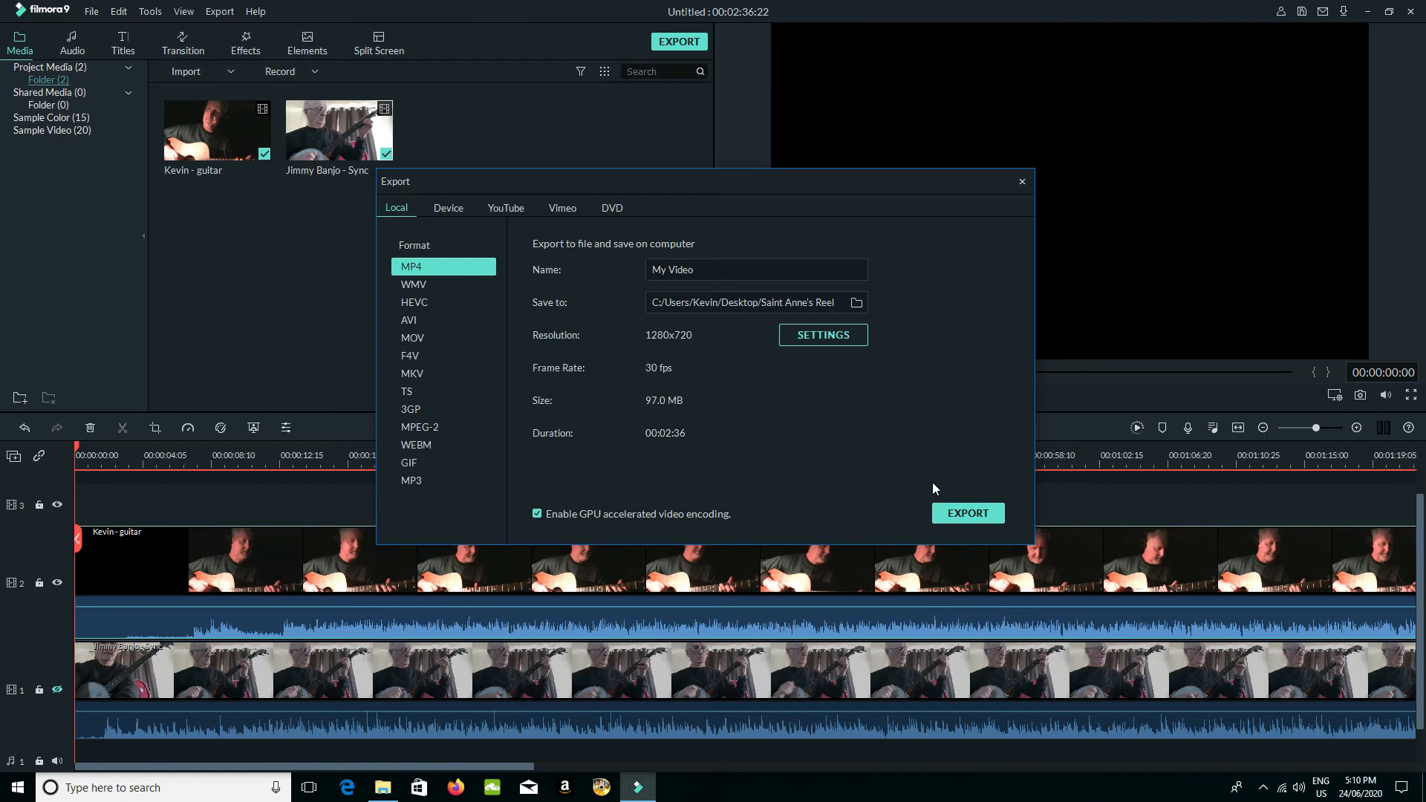
pyautogui.click(967, 512)
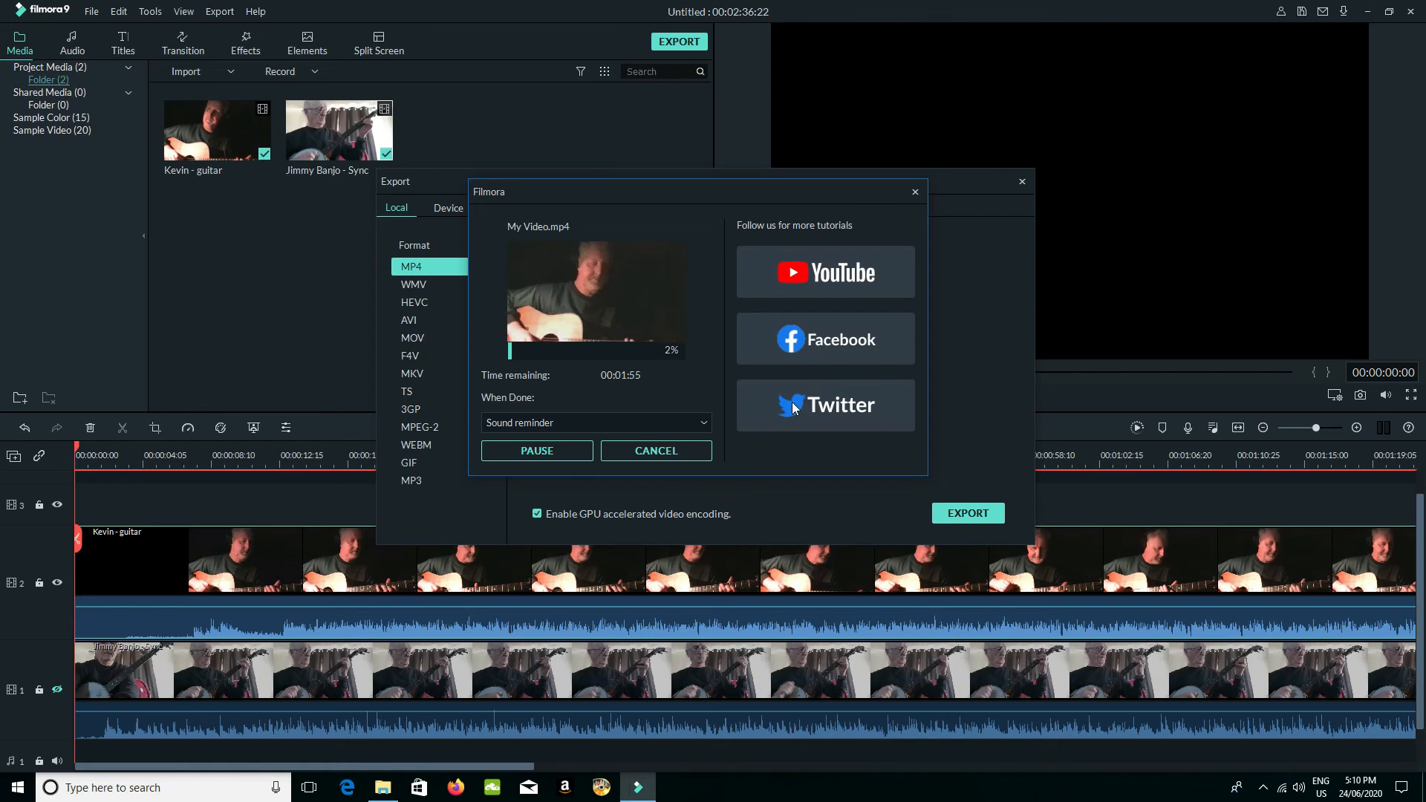
pyautogui.click(673, 449)
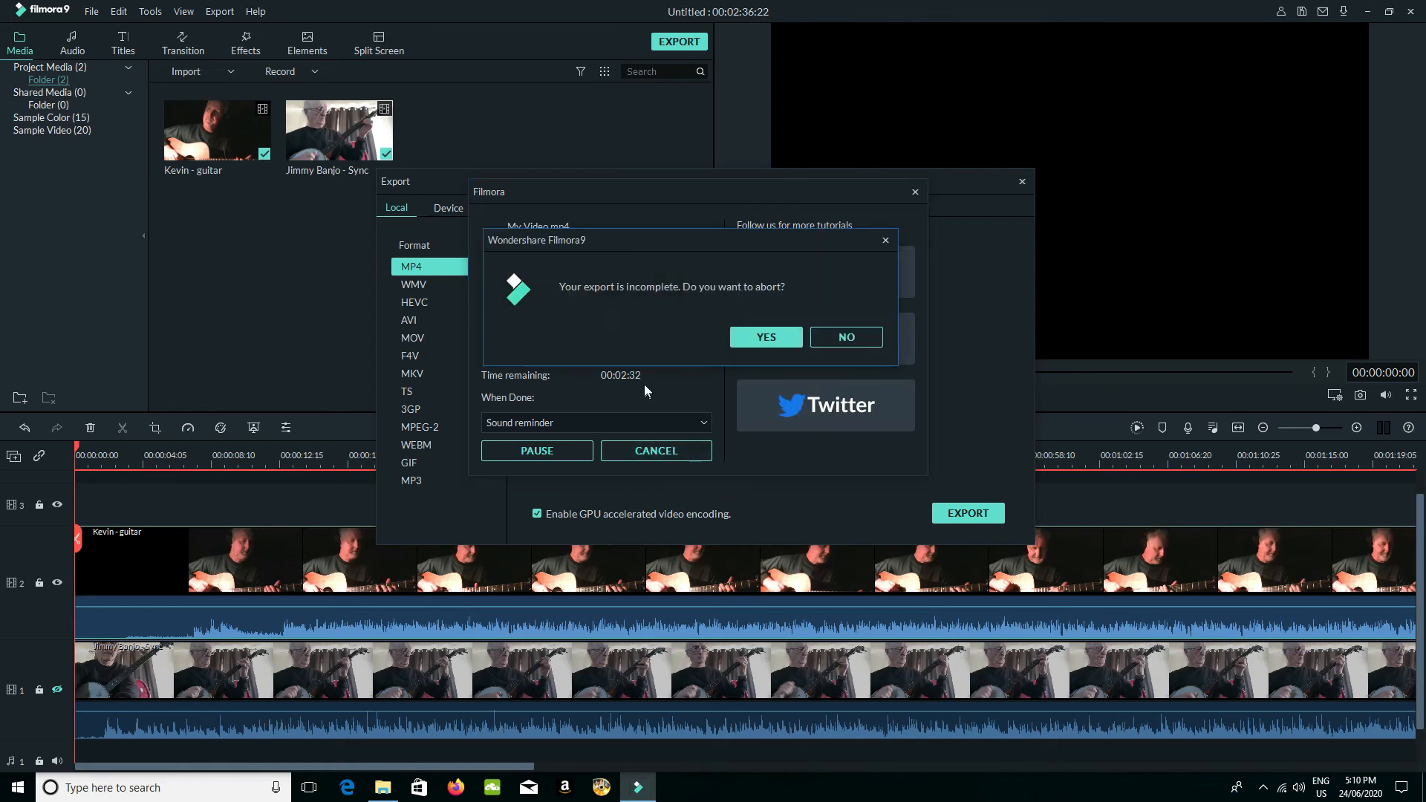
pyautogui.click(758, 337)
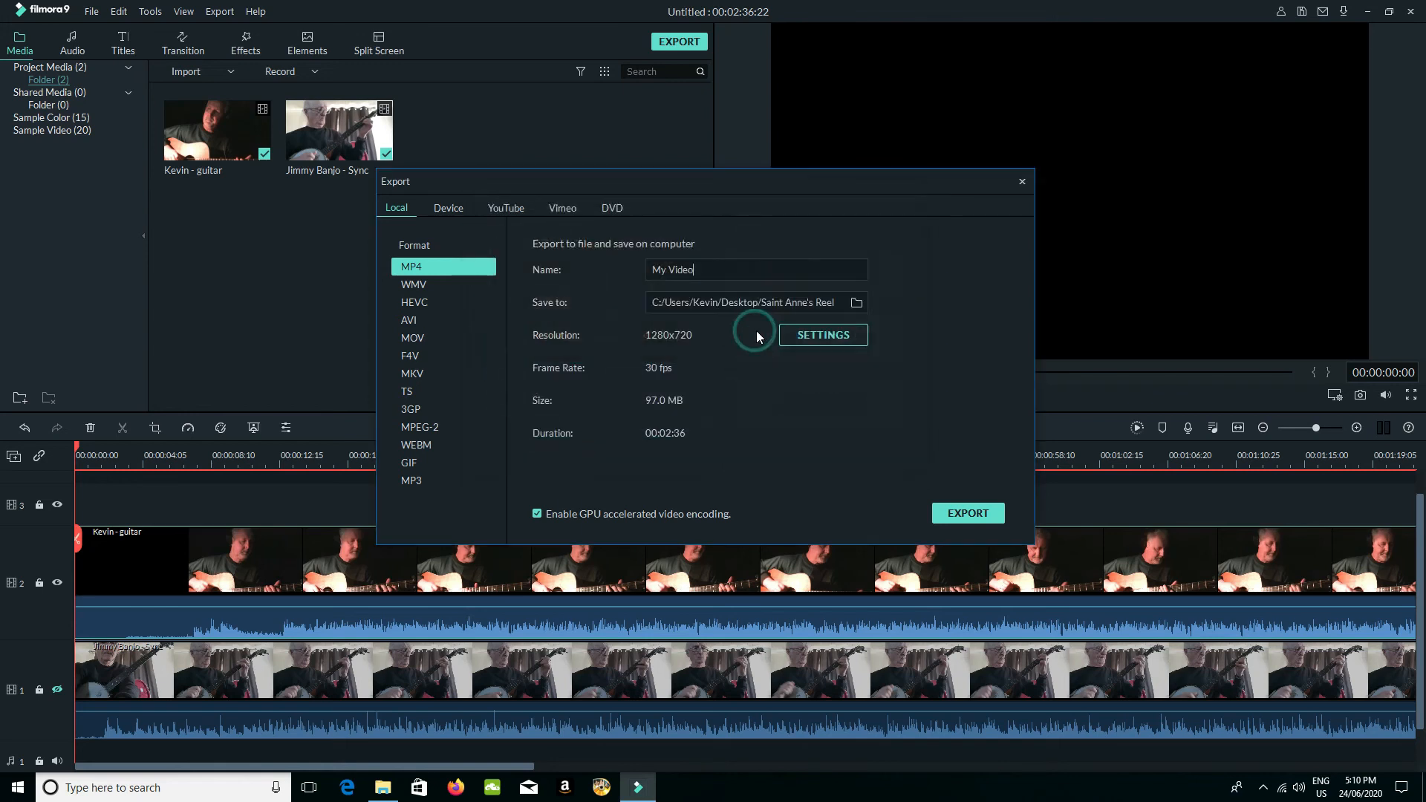
pyautogui.click(1022, 181)
# View the source videos in the Saint Anne's Reel folder through the import dialog without importing anything.
pyautogui.doubleClick(394, 235)
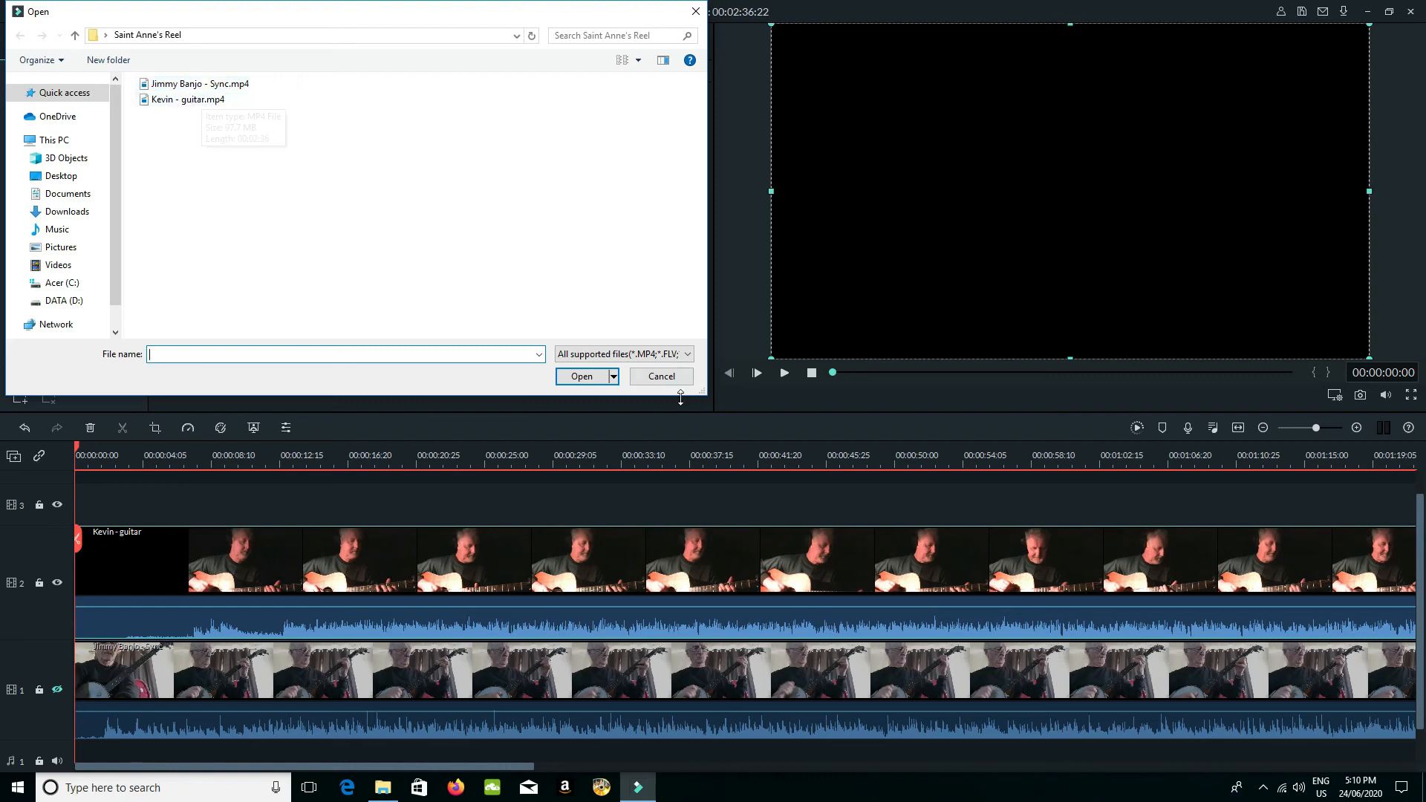
pyautogui.click(660, 375)
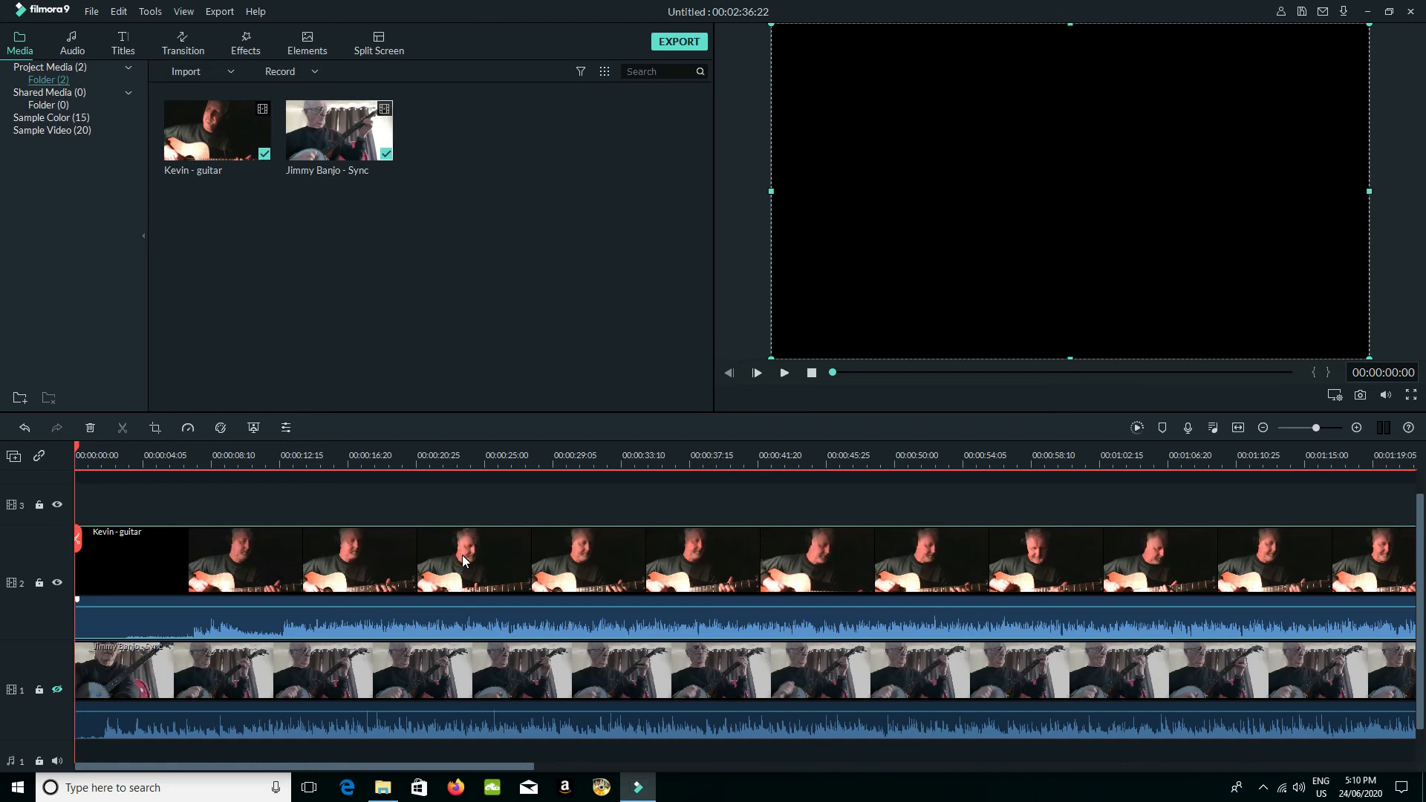
# Delete the guitar clip from track 2 and the banjo clip from track 1.
pyautogui.press('Delete')
pyautogui.click(459, 679)
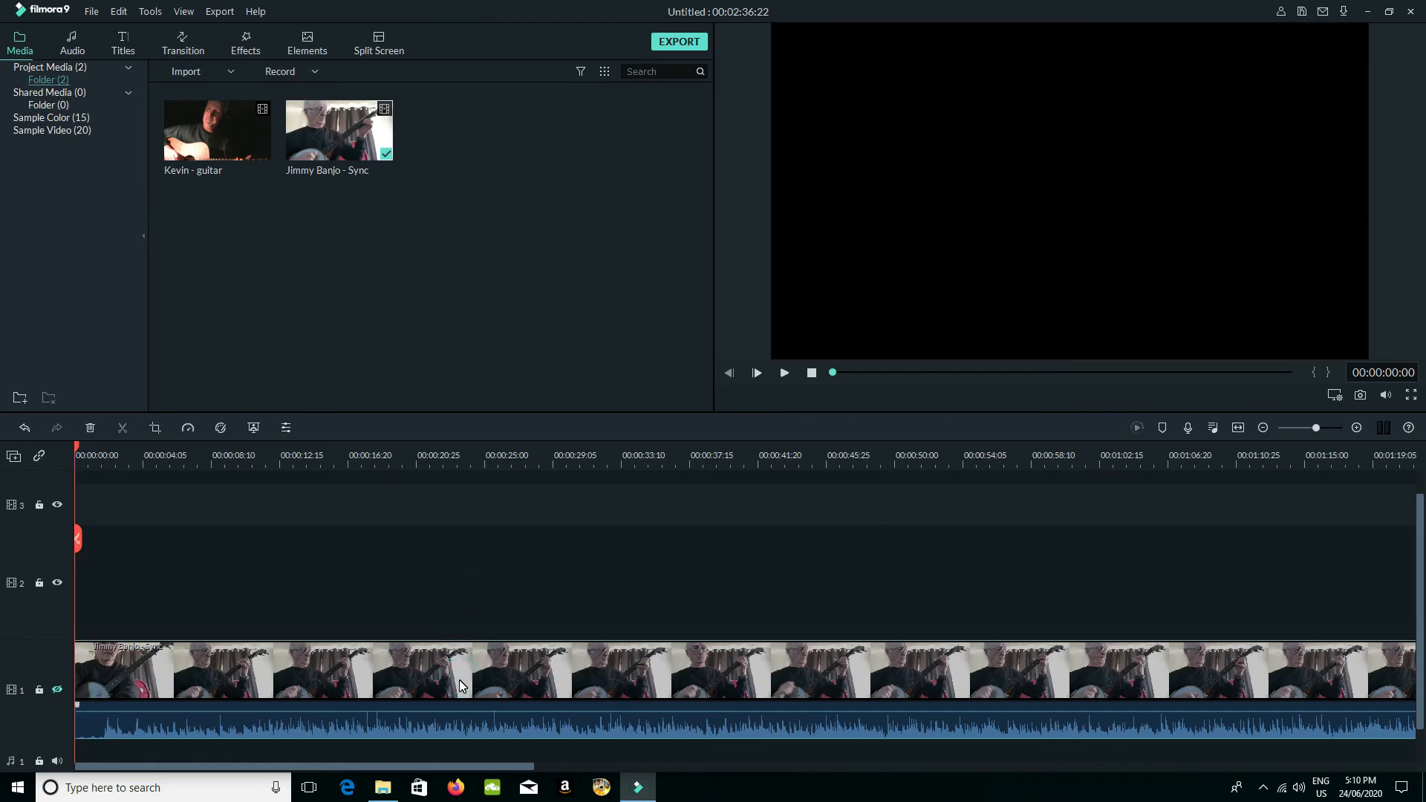
pyautogui.press('Delete')
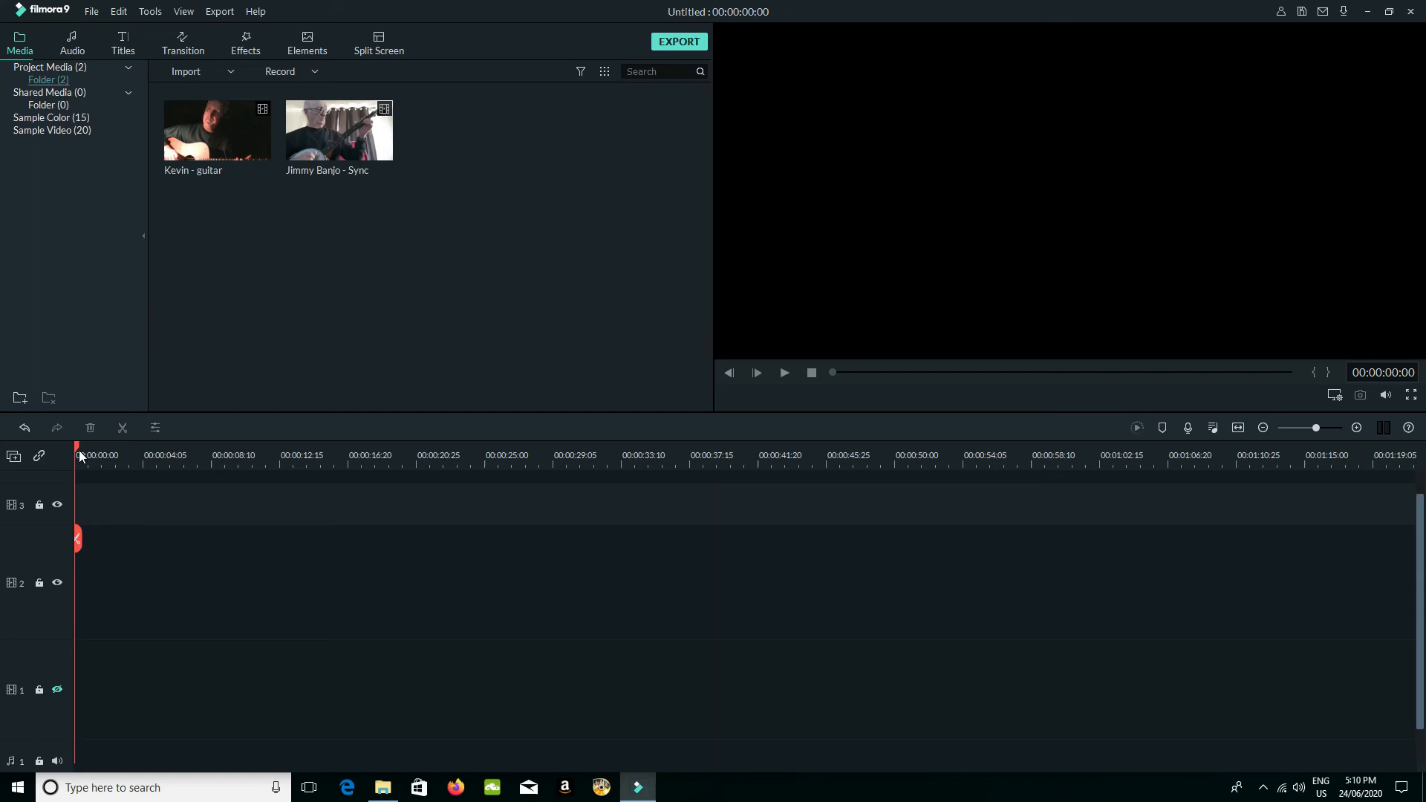
# Add the banjo clip to track 1 and the guitar clip to track 2.
pyautogui.click(218, 130)
pyautogui.click(344, 132)
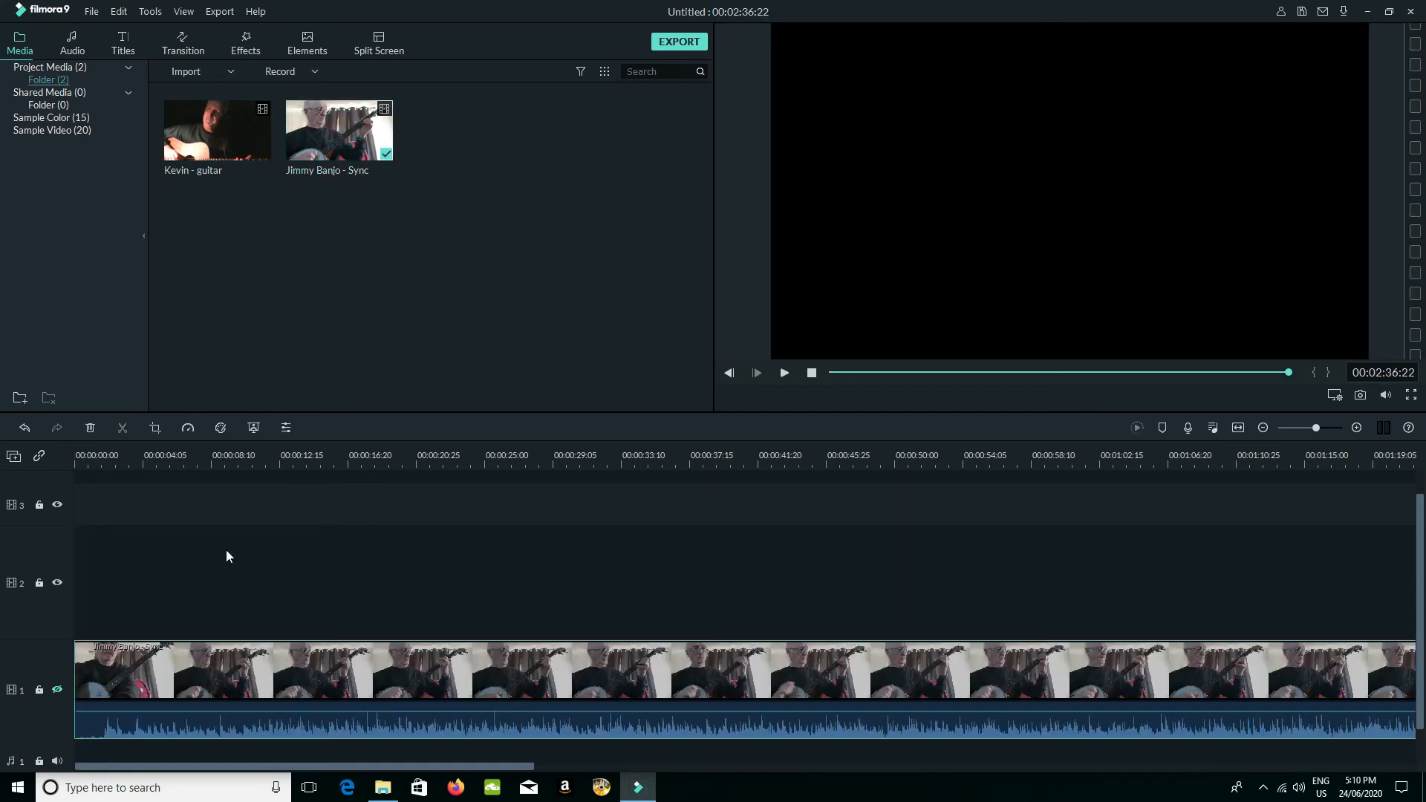
pyautogui.click(35, 595)
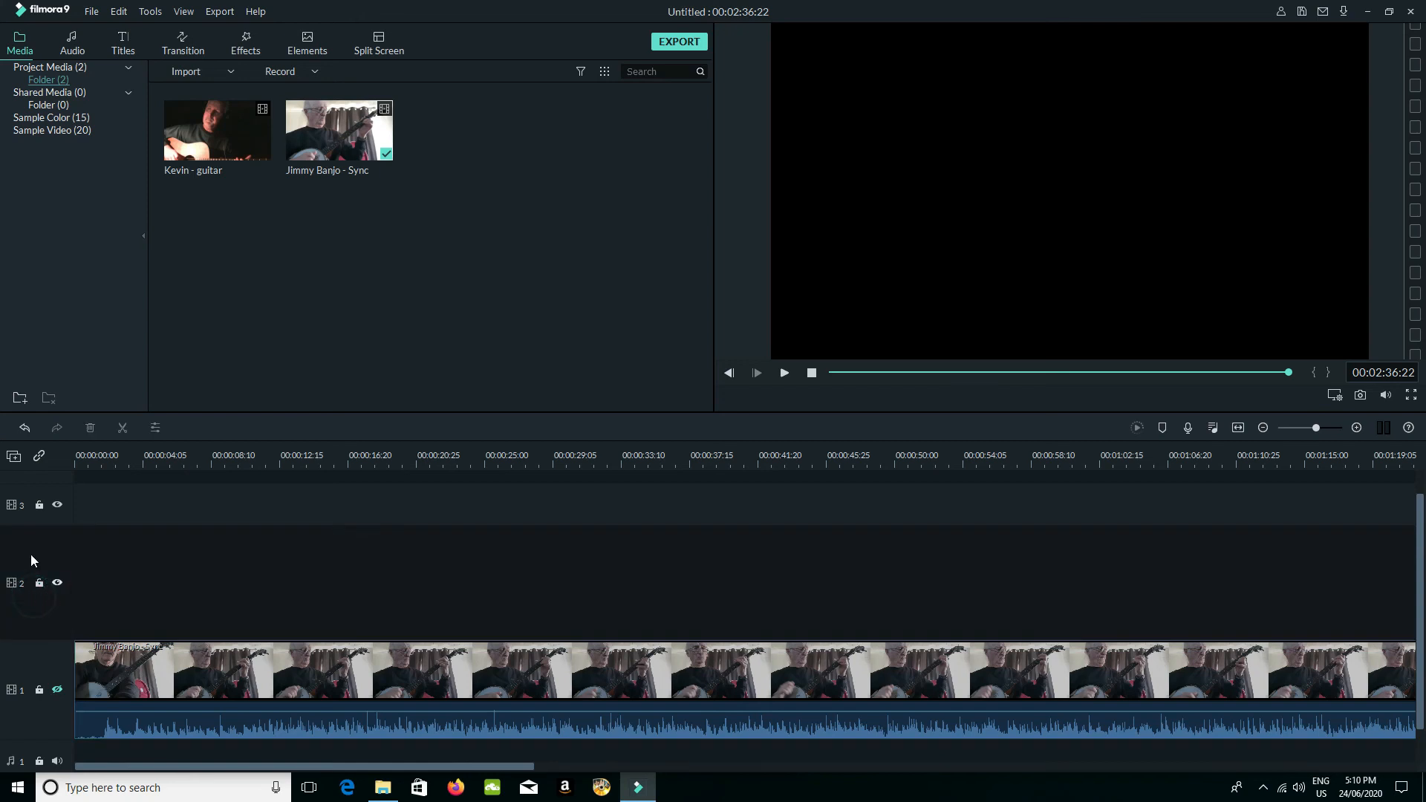
pyautogui.click(219, 126)
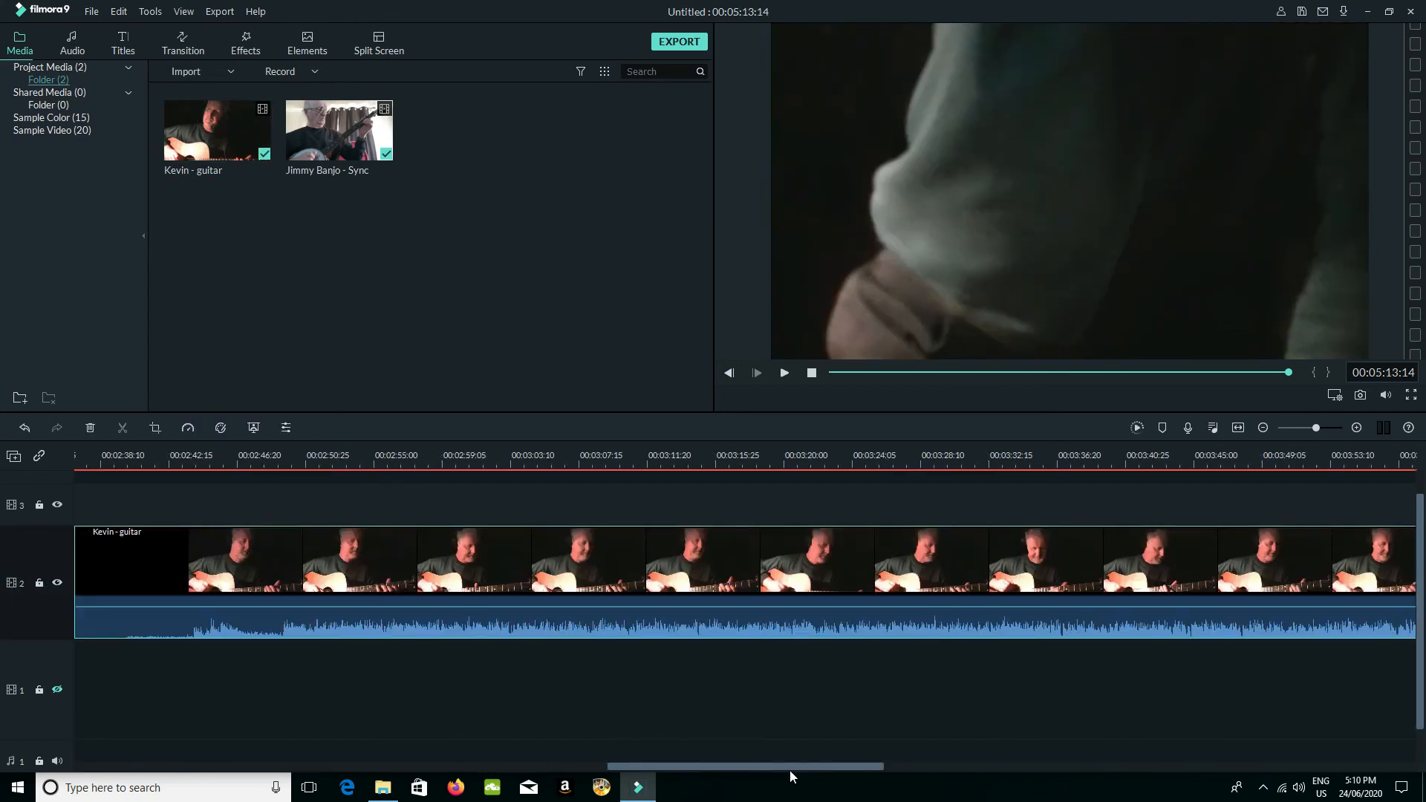
# Move the guitar clip on track 2 to the timeline's start, lined up above the banjo clip.
pyautogui.moveTo(793, 765); pyautogui.dragTo(621, 764)
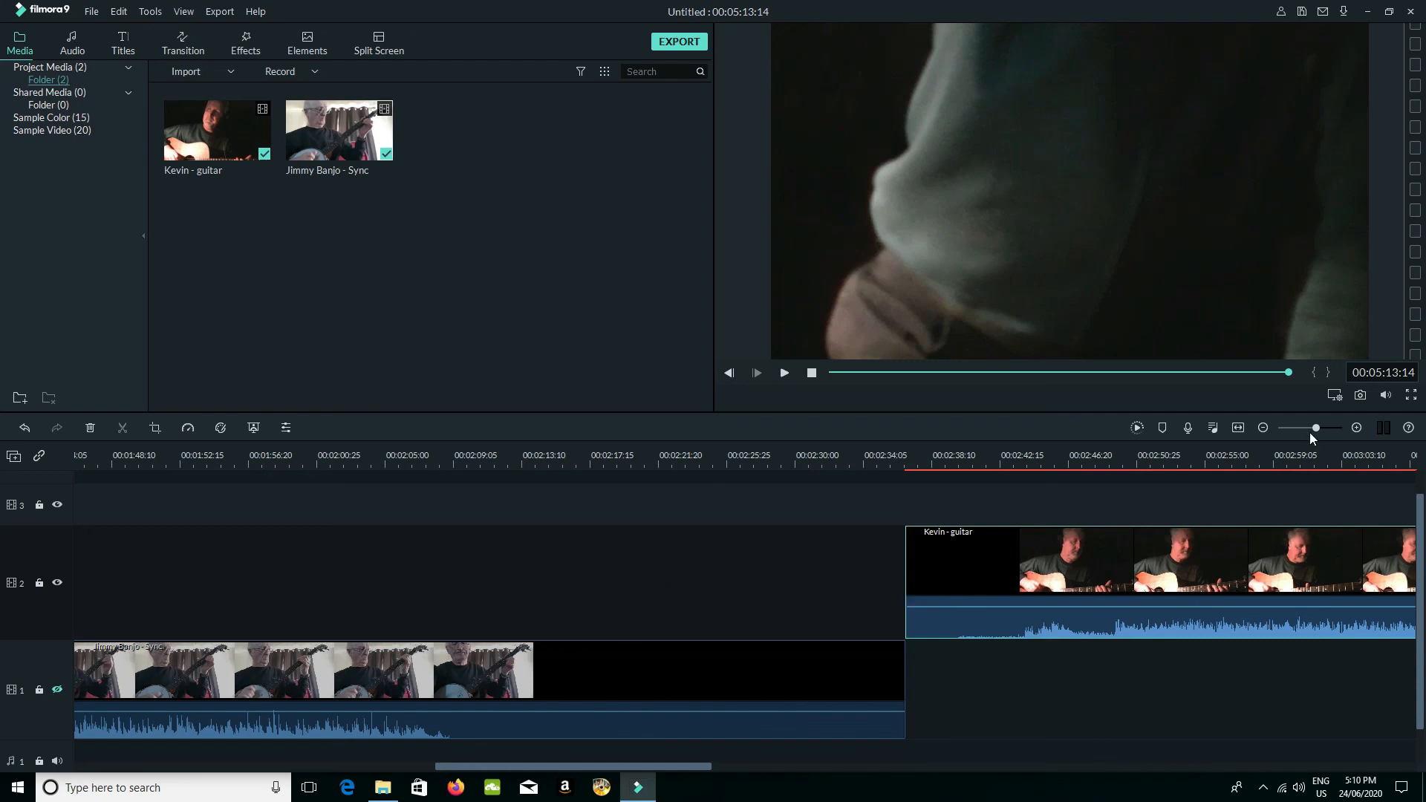
pyautogui.moveTo(1313, 430)
pyautogui.mouseDown()
pyautogui.moveTo(1281, 434)
pyautogui.moveTo(1297, 434)
pyautogui.mouseUp()
pyautogui.moveTo(229, 585); pyautogui.dragTo(135, 598)
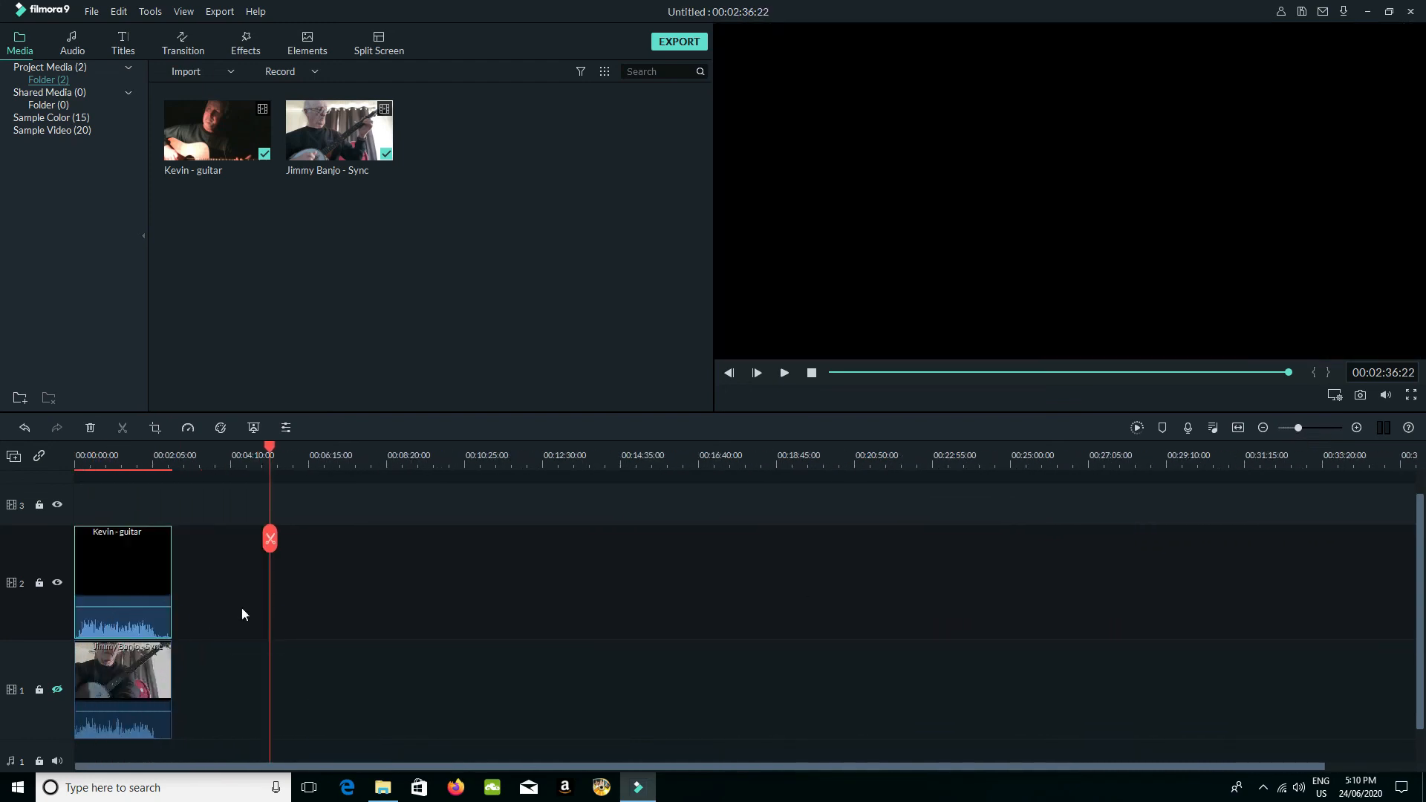
# Play the project from the start to check the sync of the two clips with the banjo track hidden.
pyautogui.click(811, 372)
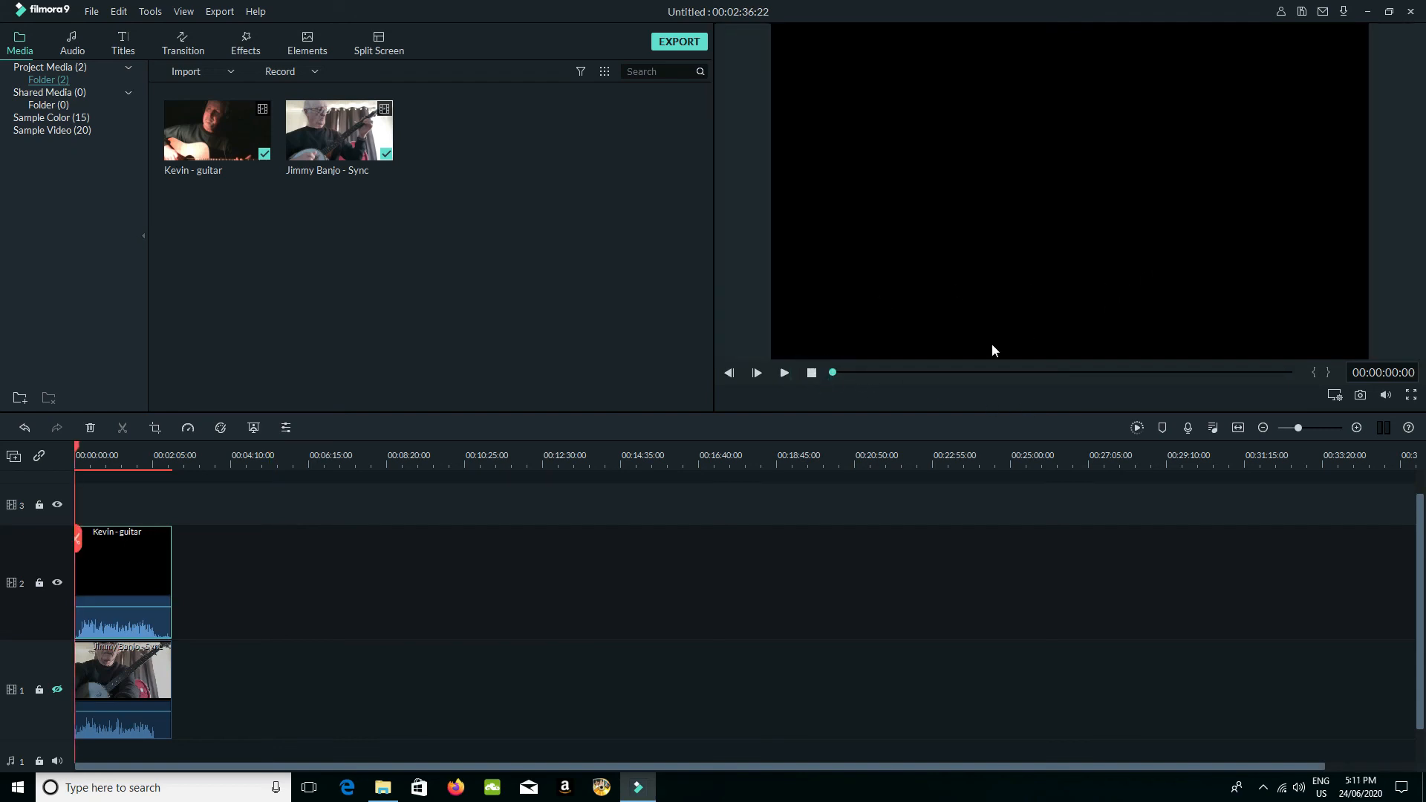
pyautogui.click(784, 374)
pyautogui.click(756, 374)
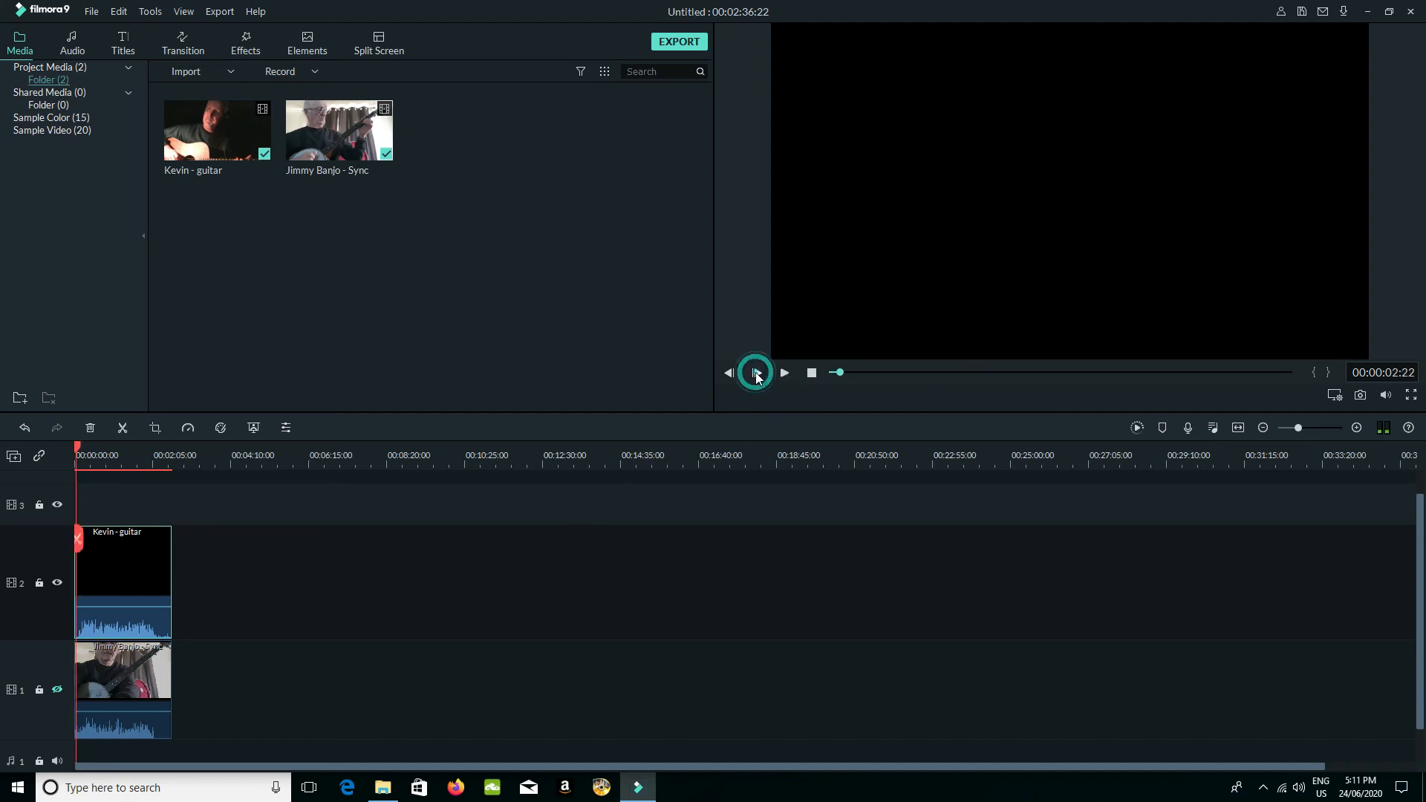
pyautogui.click(784, 374)
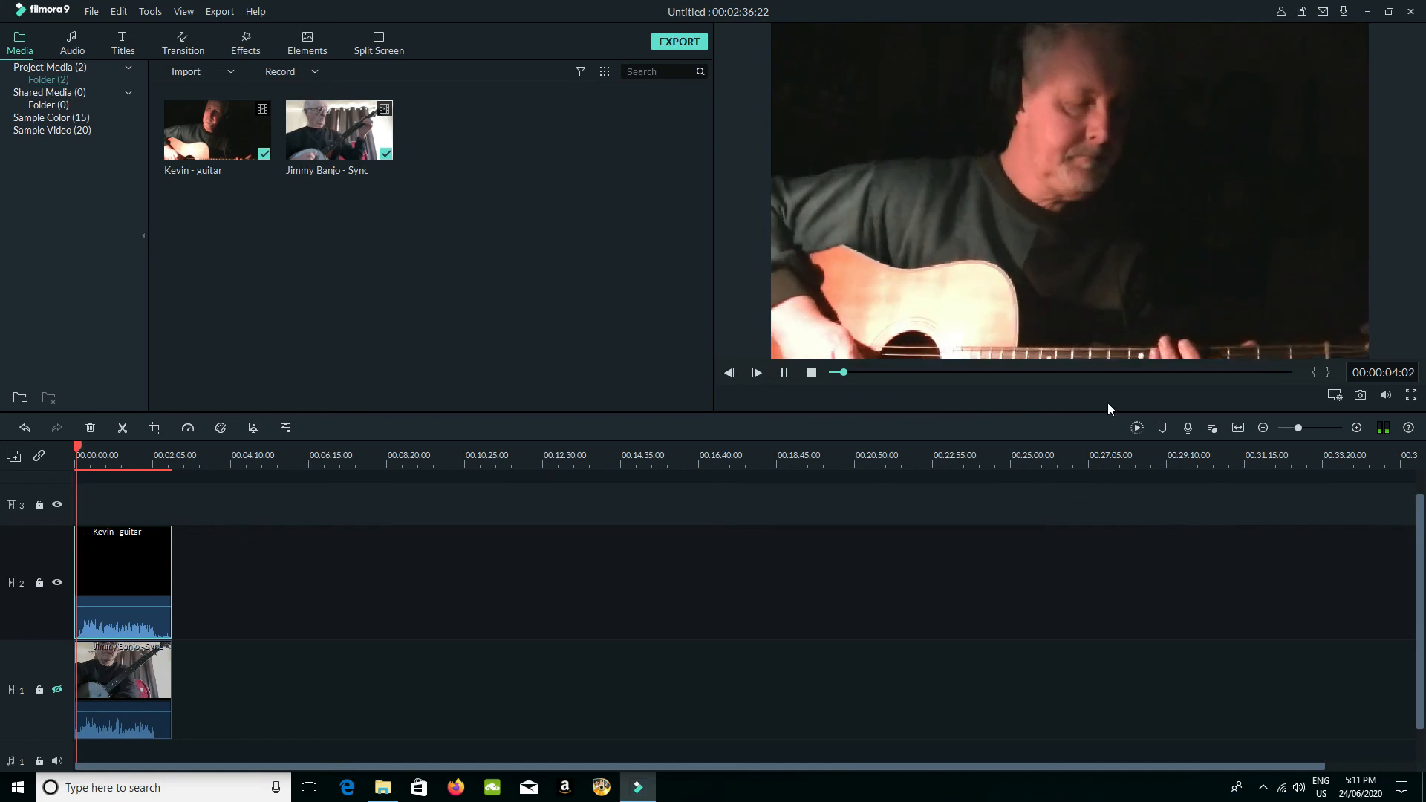
pyautogui.moveTo(1299, 428); pyautogui.dragTo(1321, 428)
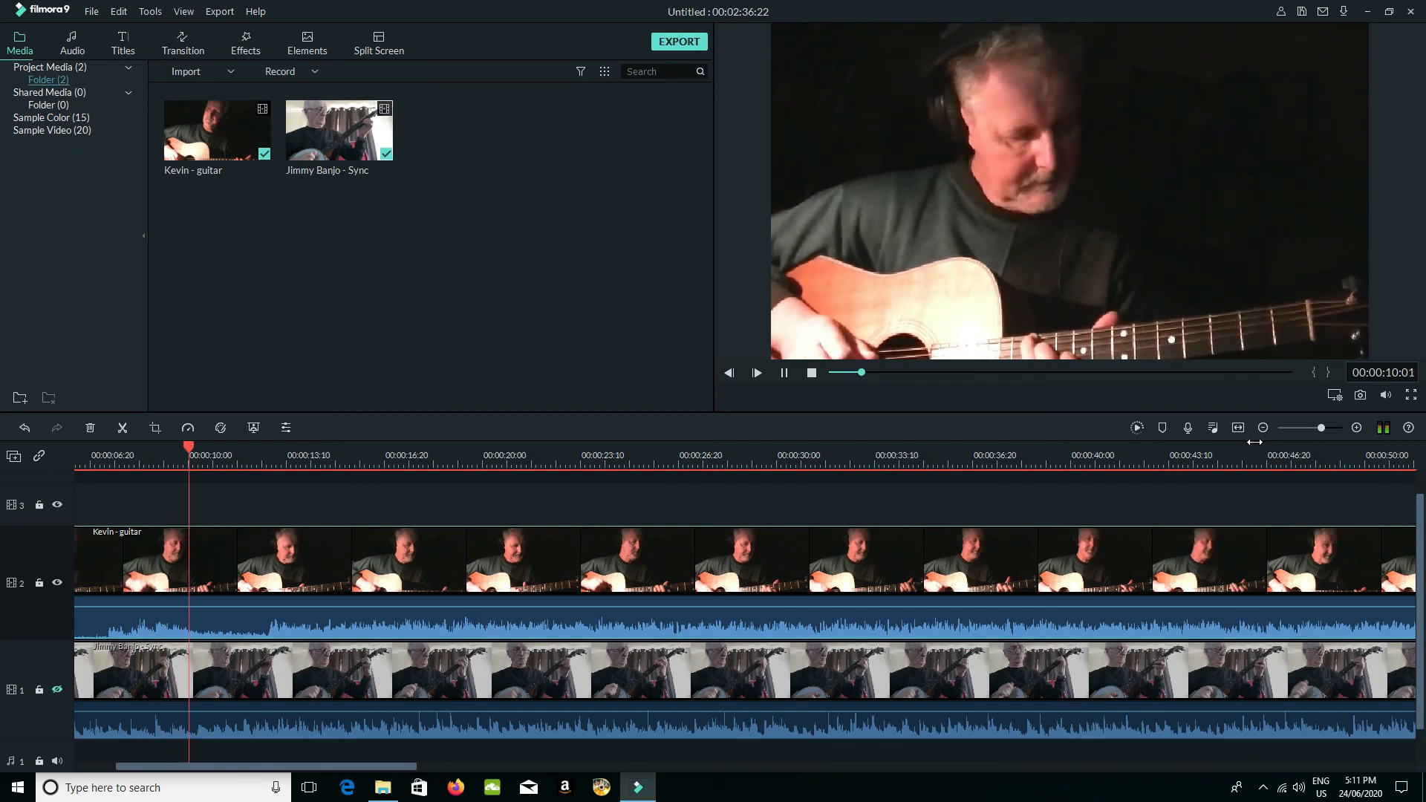
# Show the banjo video on track 1 again and play both clips from about 13 to 25 seconds.
pyautogui.click(58, 690)
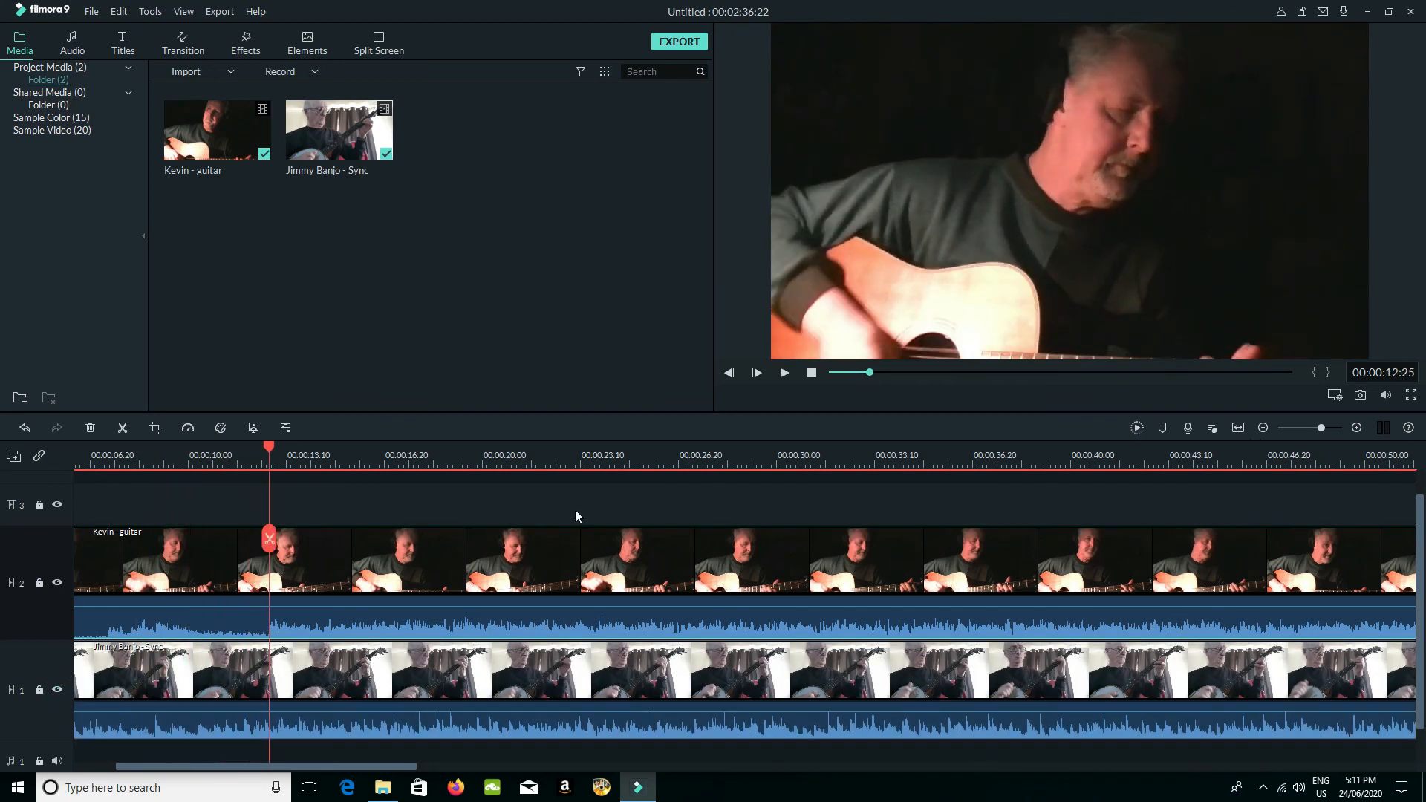
pyautogui.click(784, 373)
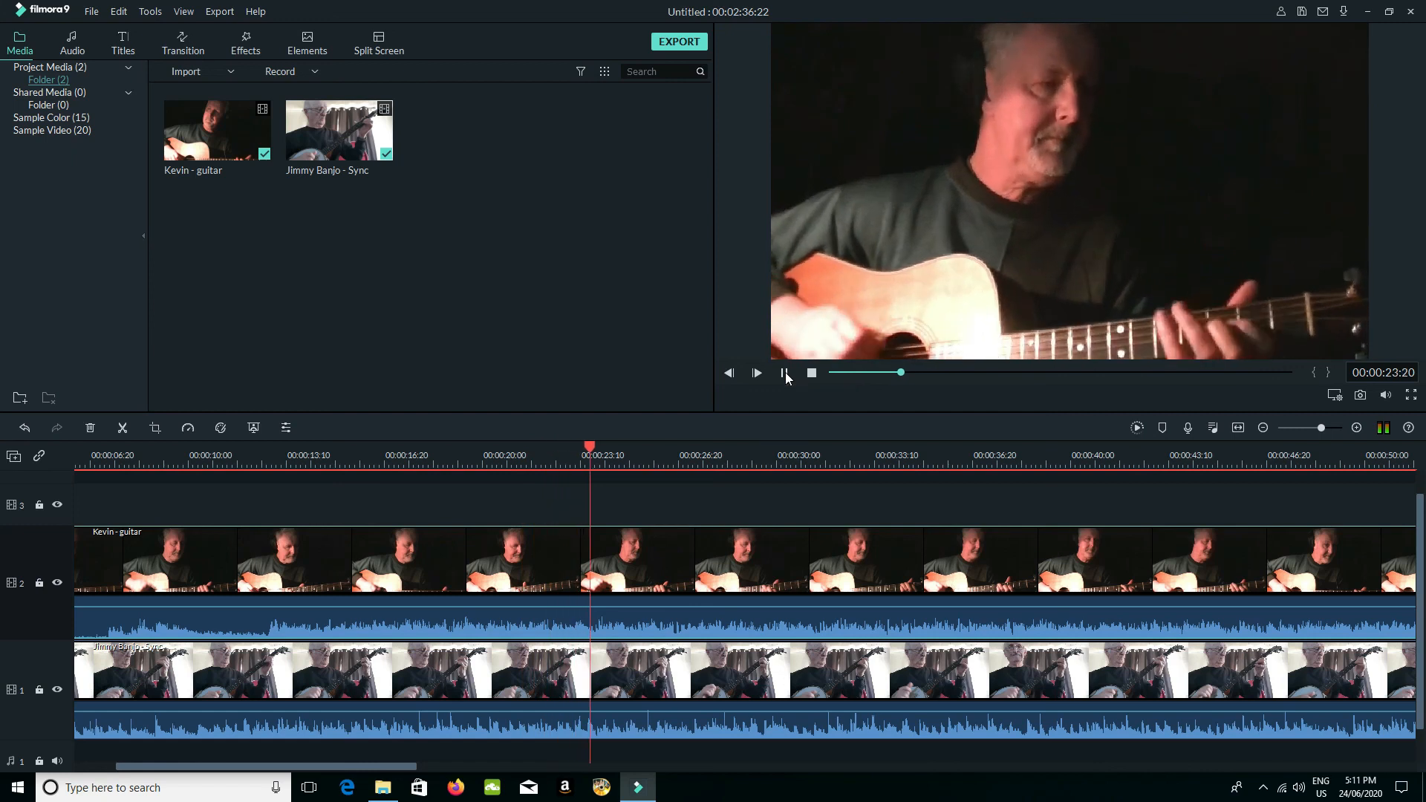
pyautogui.click(785, 372)
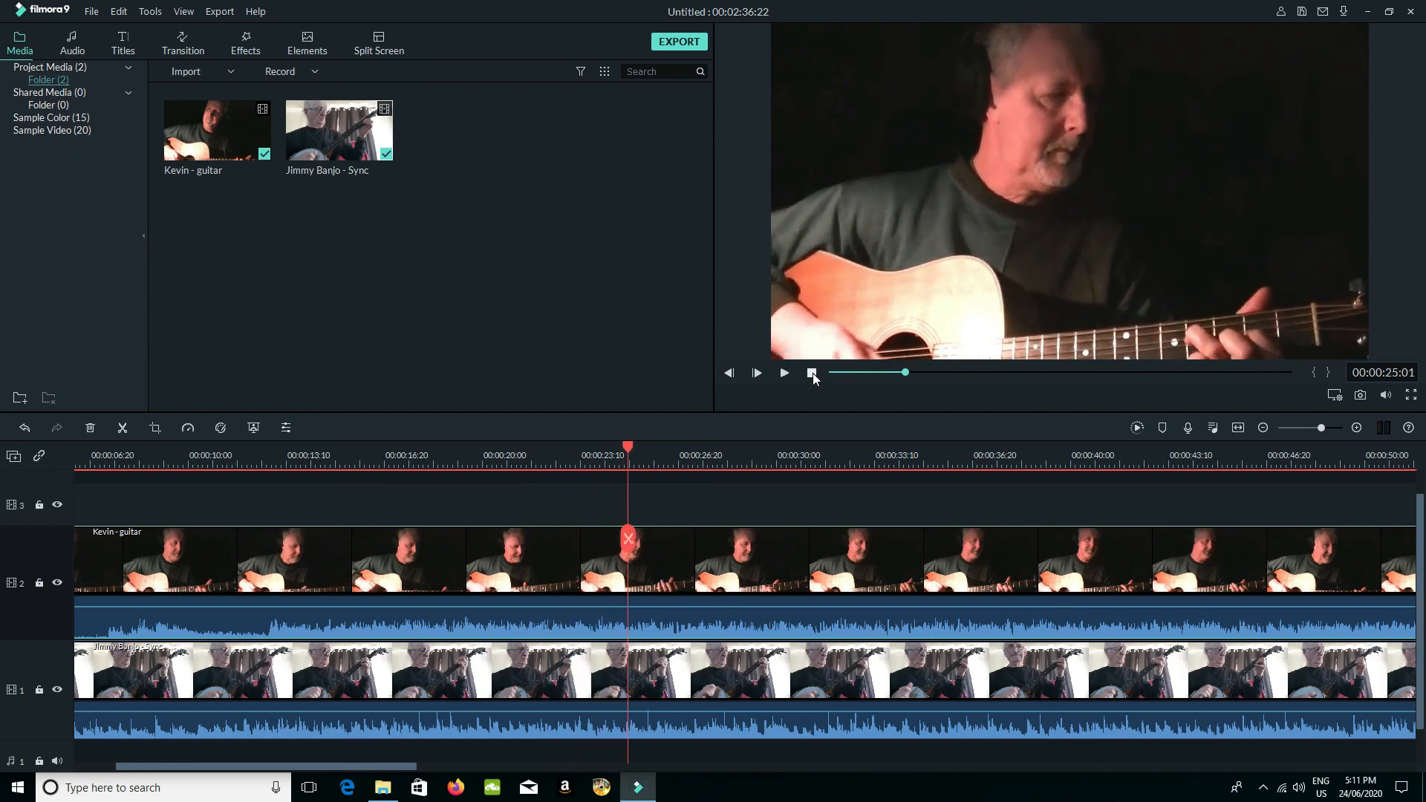